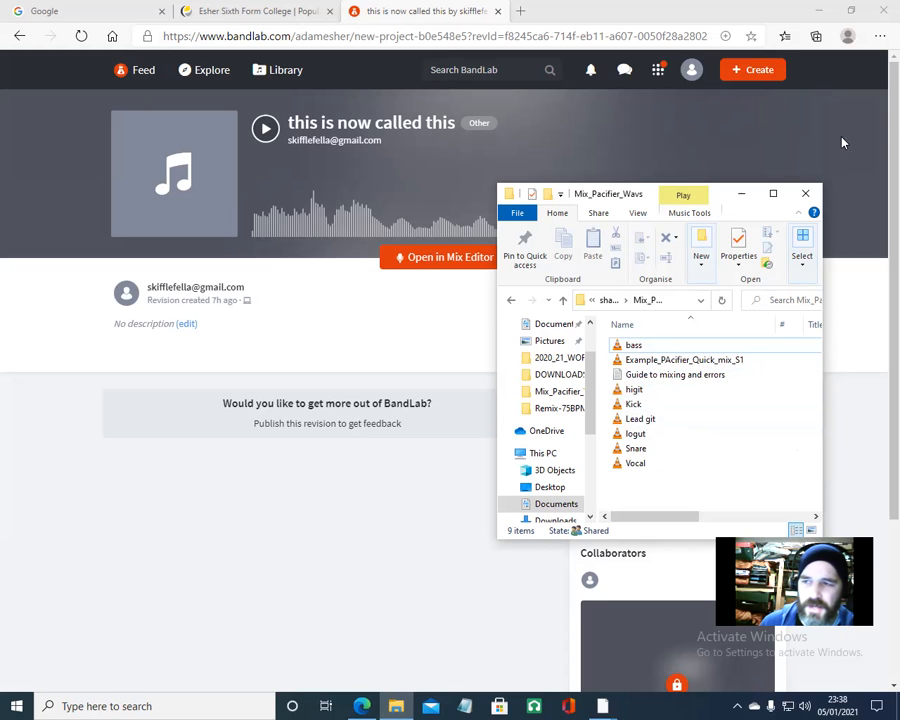
Step: Create a new project starting with an Instruments track and name the project catfish
left_click(741, 72)
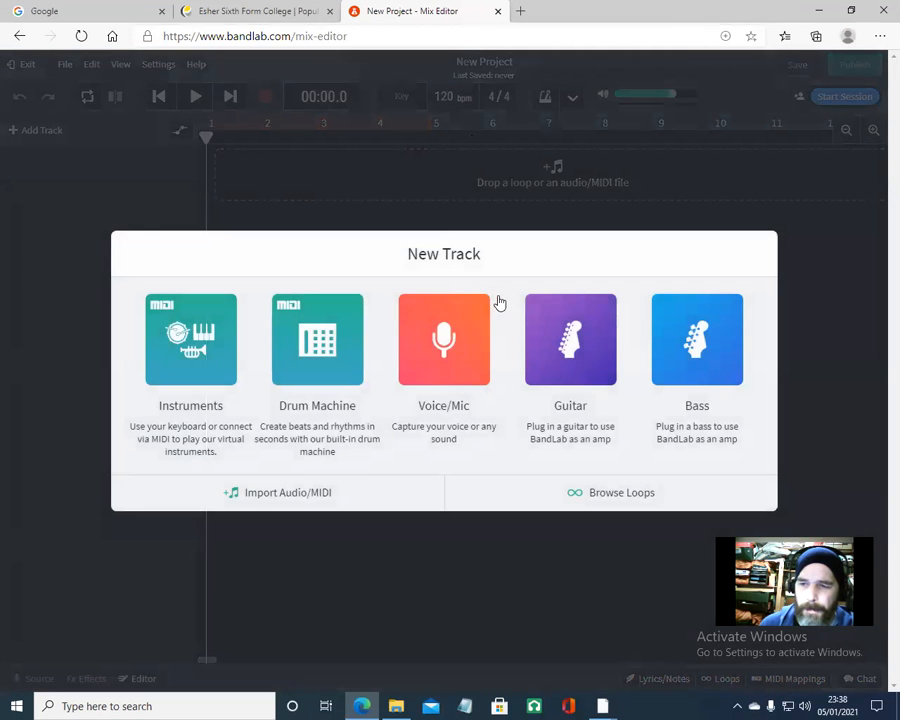
left_click(179, 365)
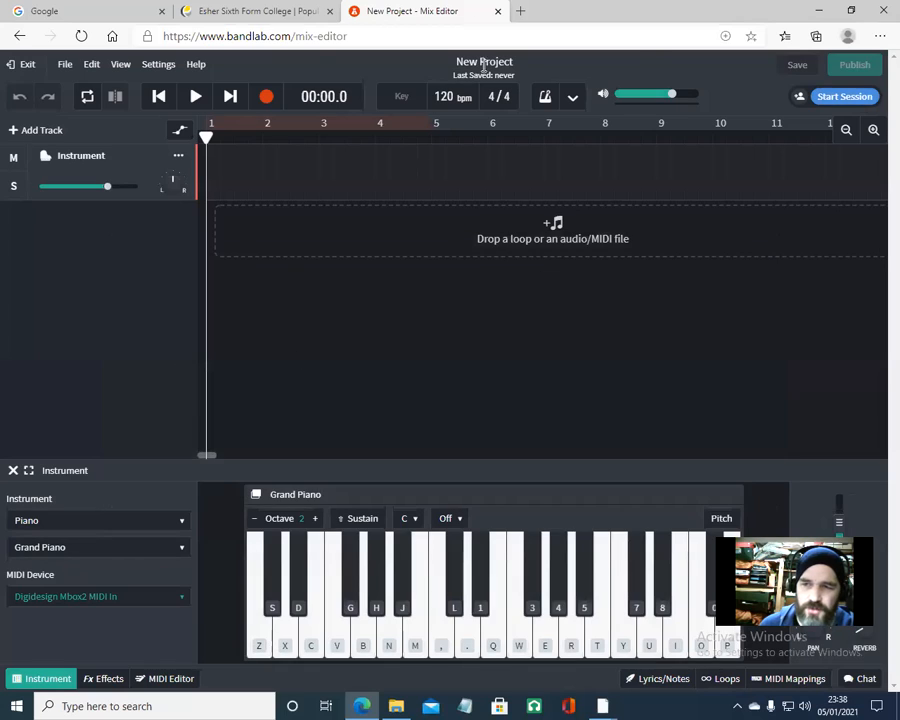
double_click(487, 62)
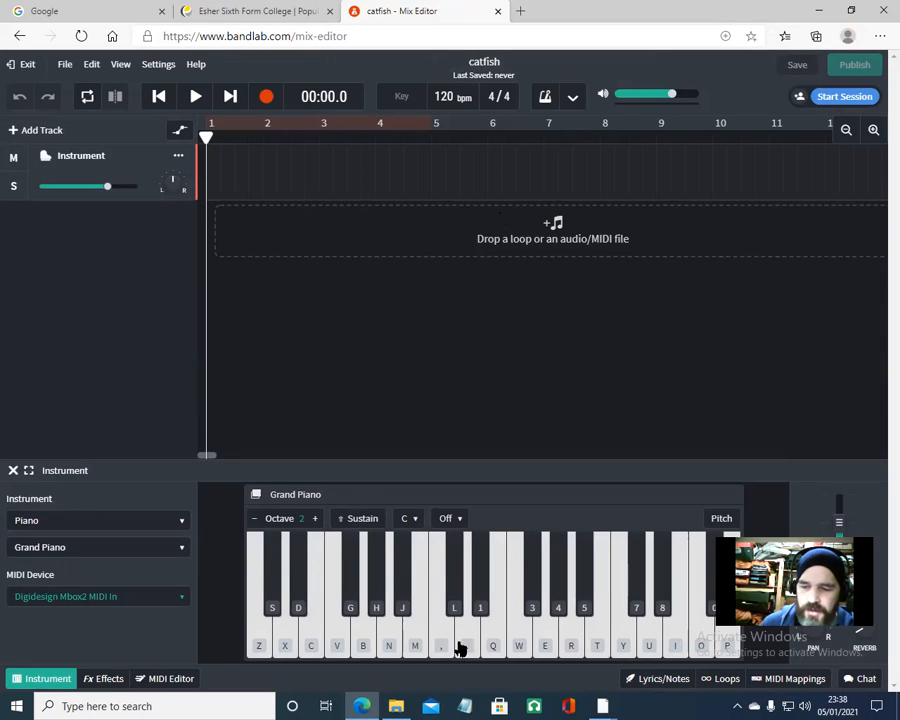
Step: Import the bass, higit, Kick, Lead git, logut, Snare and Vocal audio files from the Mix_Pacifier_Wavs folder into the project
left_click(396, 706)
left_click_drag(655, 468, 615, 385)
left_click(633, 348, "ctrl")
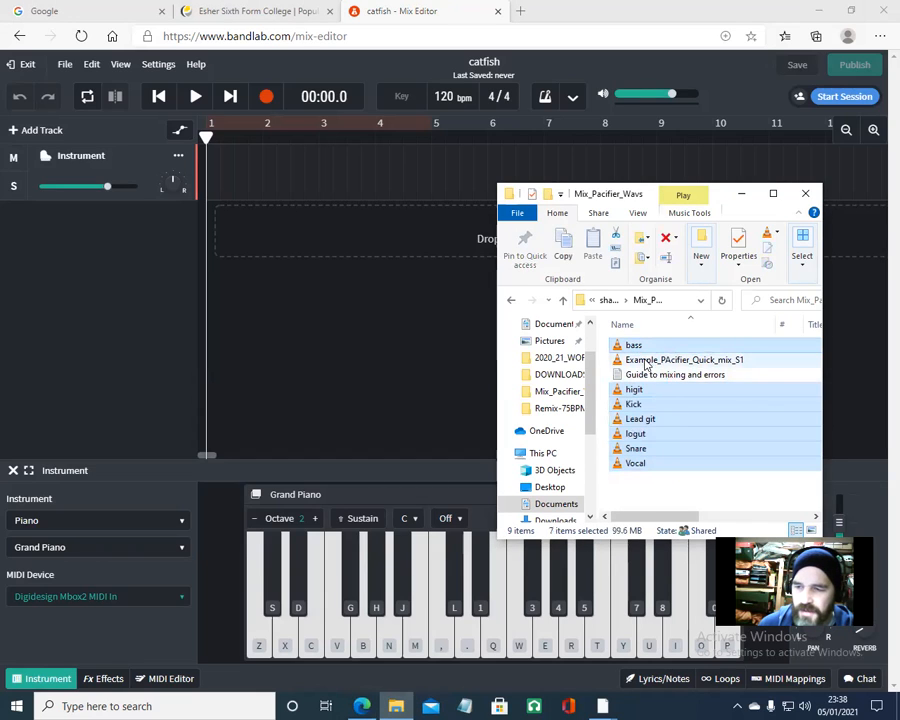
left_click_drag(630, 345, 305, 248)
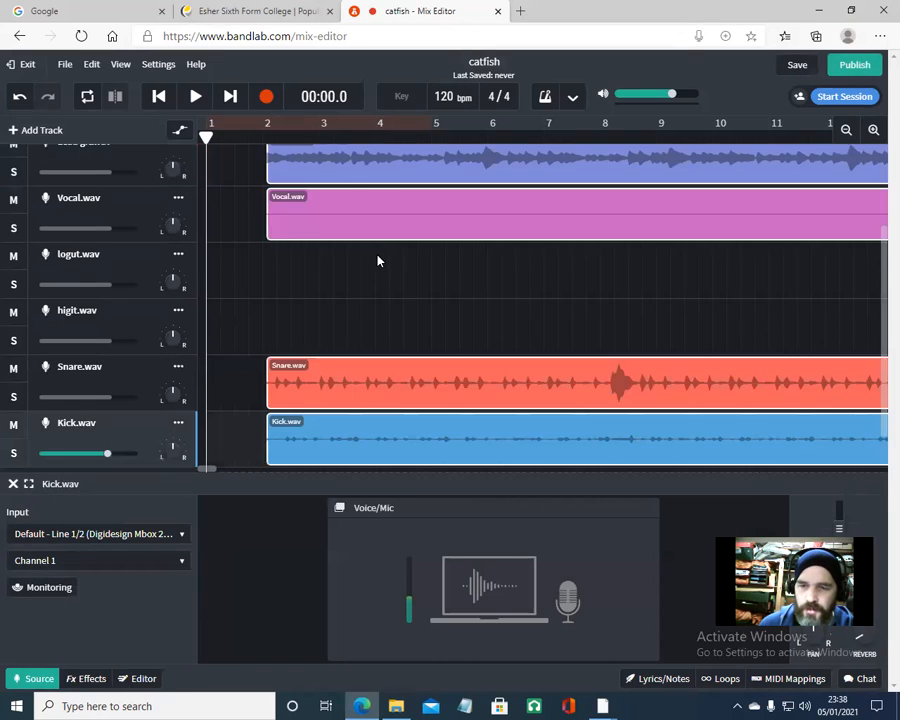
Step: Move all the imported audio regions together to start at bar 1 and play a short stretch to check them
left_click(314, 331)
left_click_drag(314, 331, 258, 329)
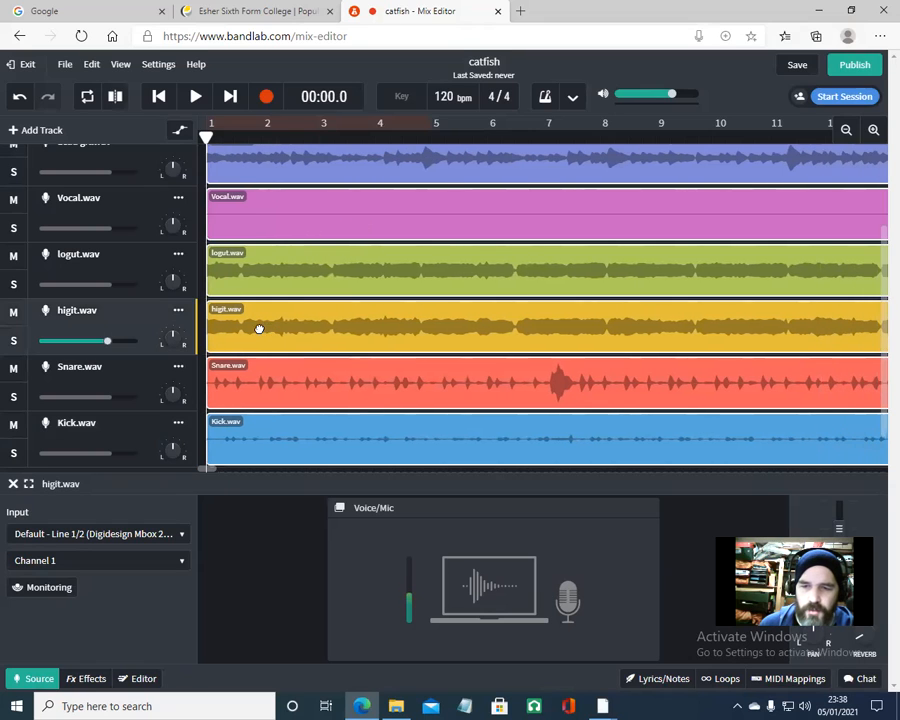
key("space")
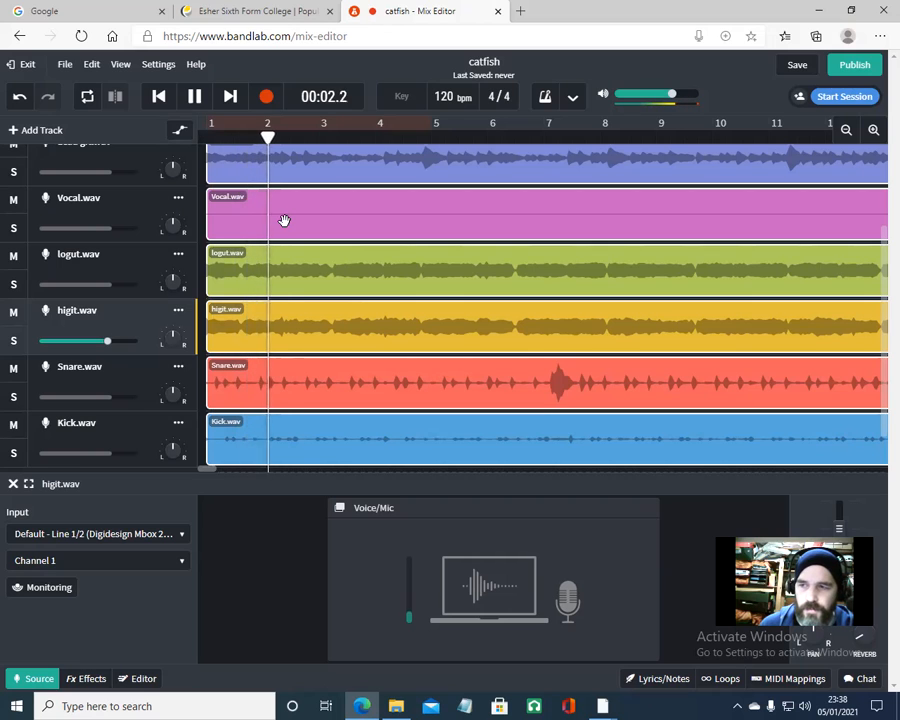
key("space")
Step: Delete the empty Instrument track above the bass track
scroll(290, 290, "up", 2)
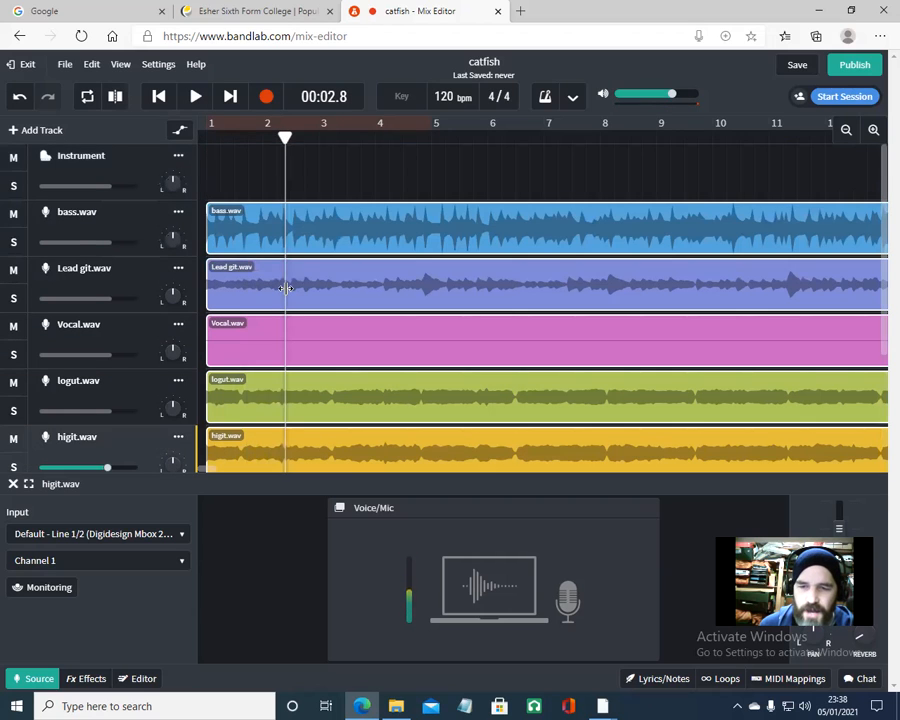
left_click(122, 170)
right_click(122, 168)
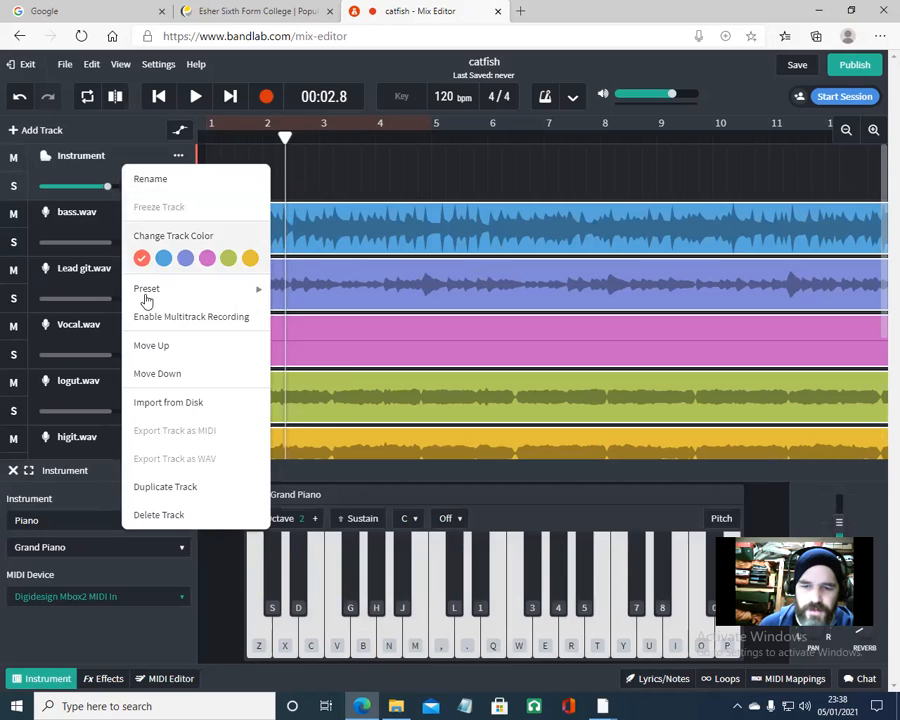
left_click(166, 514)
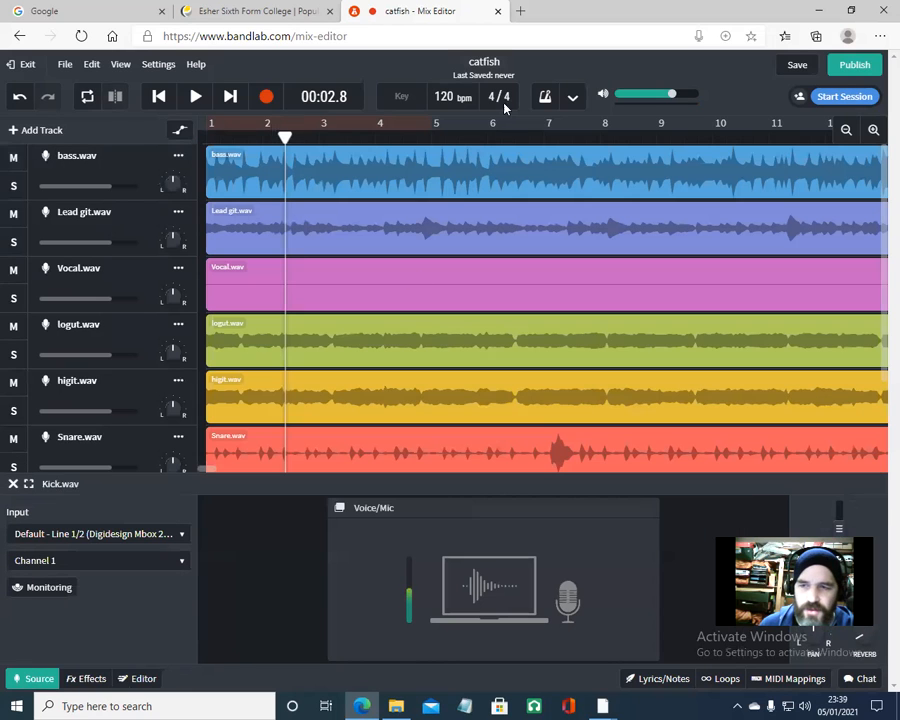
Step: Set the project tempo to 148 bpm without adjusting the existing audio regions, and play the result briefly
left_click_drag(445, 96, 436, 36)
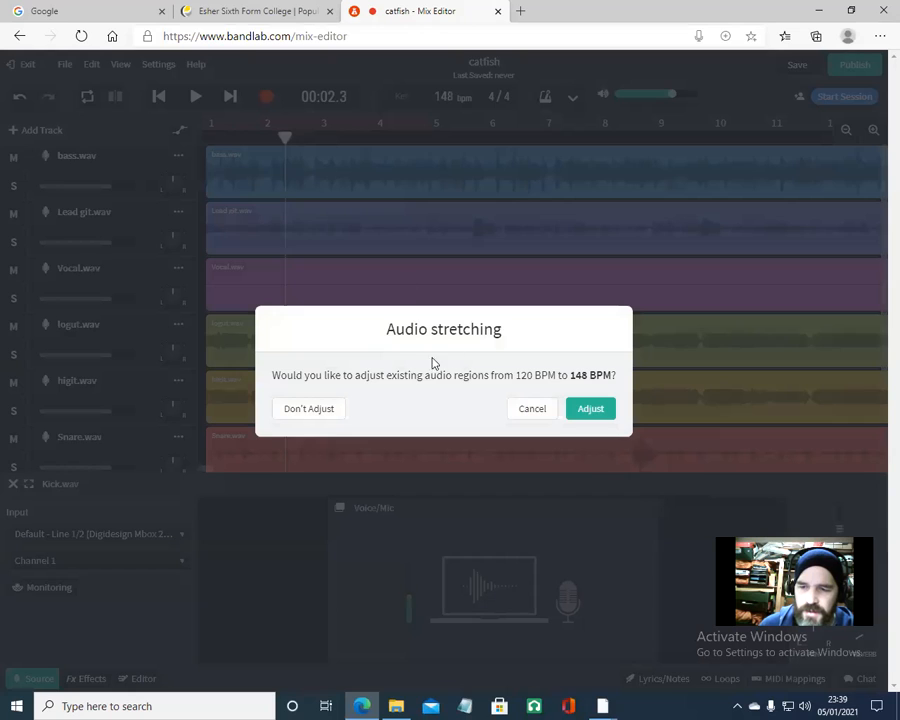
left_click(312, 409)
key("space")
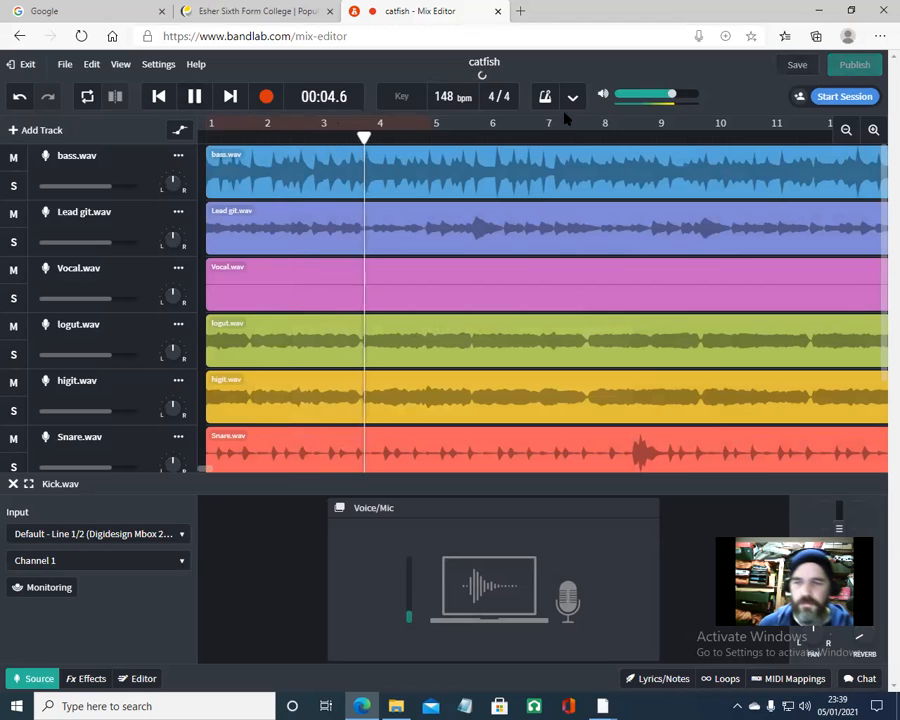
left_click(194, 96)
left_click(286, 123)
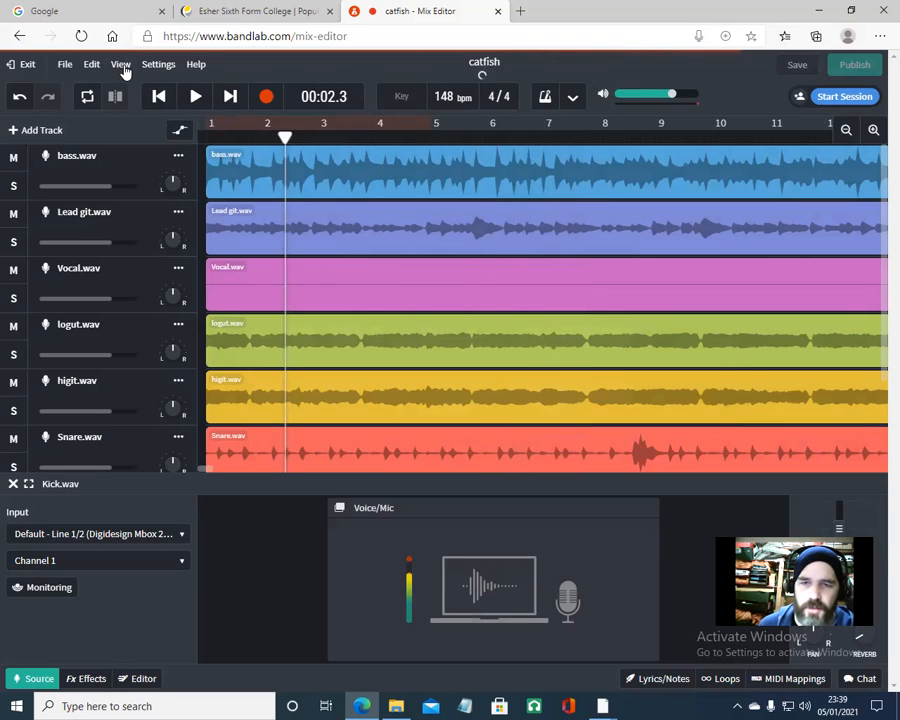
Step: Return the playhead to the start of the project and close the Kick.wav source settings to show all tracks
left_click(121, 66)
left_click(148, 90)
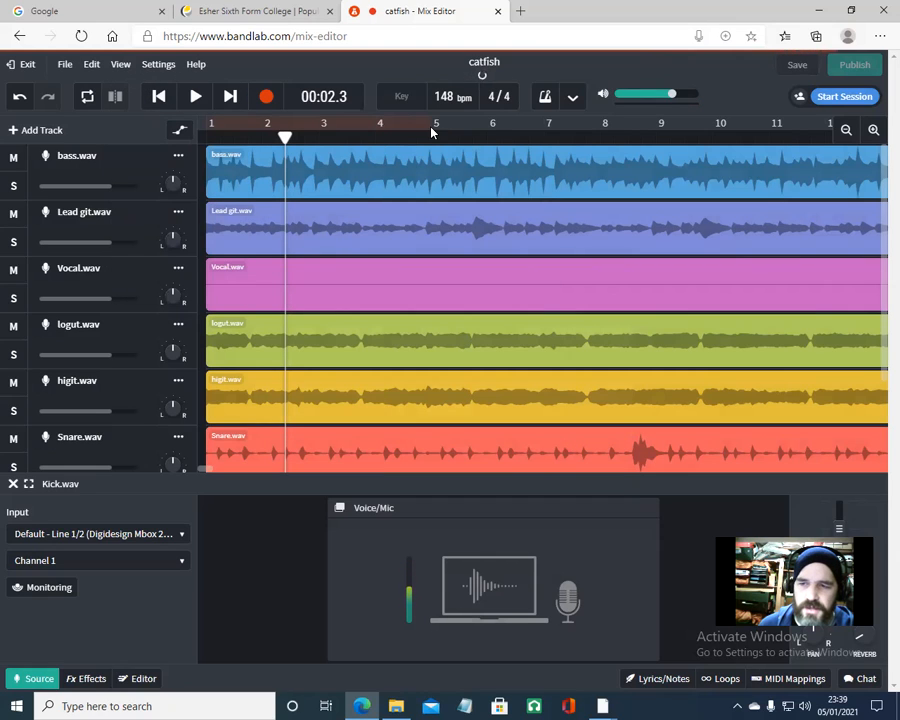
left_click_drag(286, 137, 206, 137)
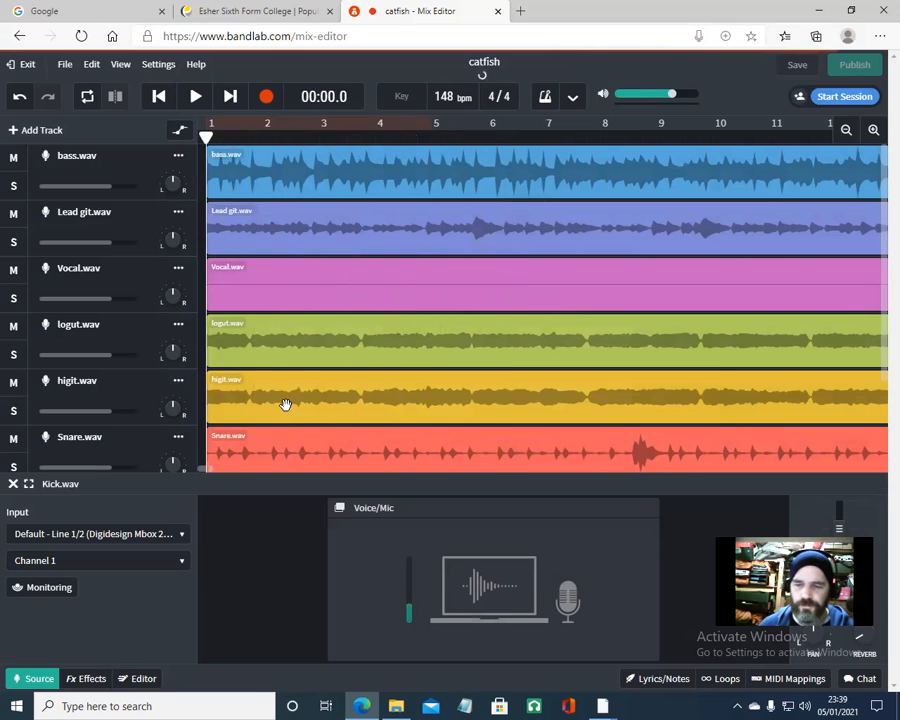
left_click(13, 485)
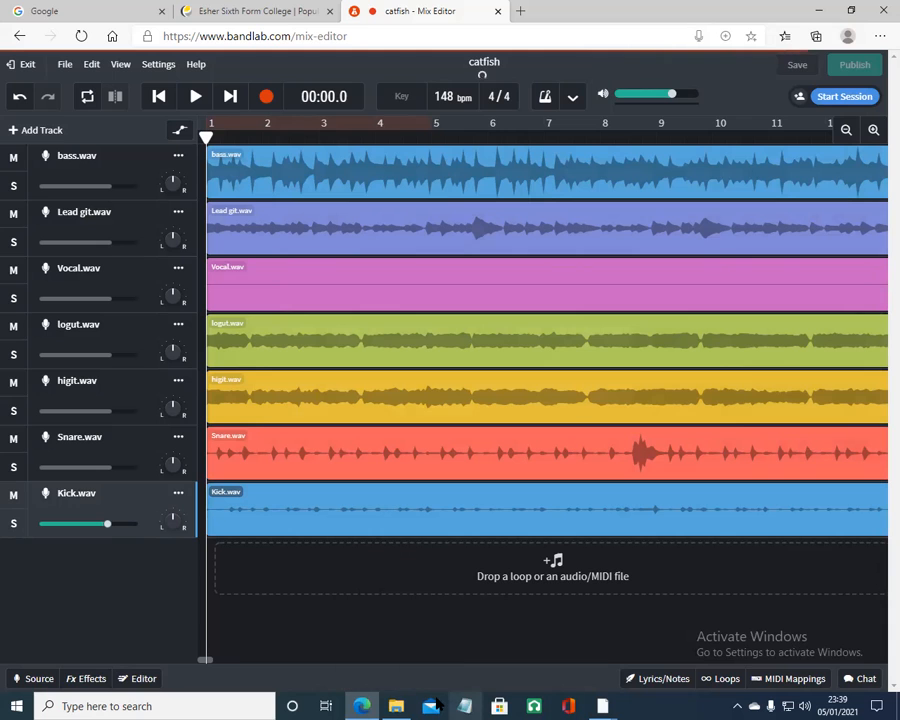
Step: Open the text file "Guide to mixing and errors" from the Mix_Pacifier_Wavs folder and read the mixing notes beside the tracks
left_click(396, 706)
left_click(630, 374)
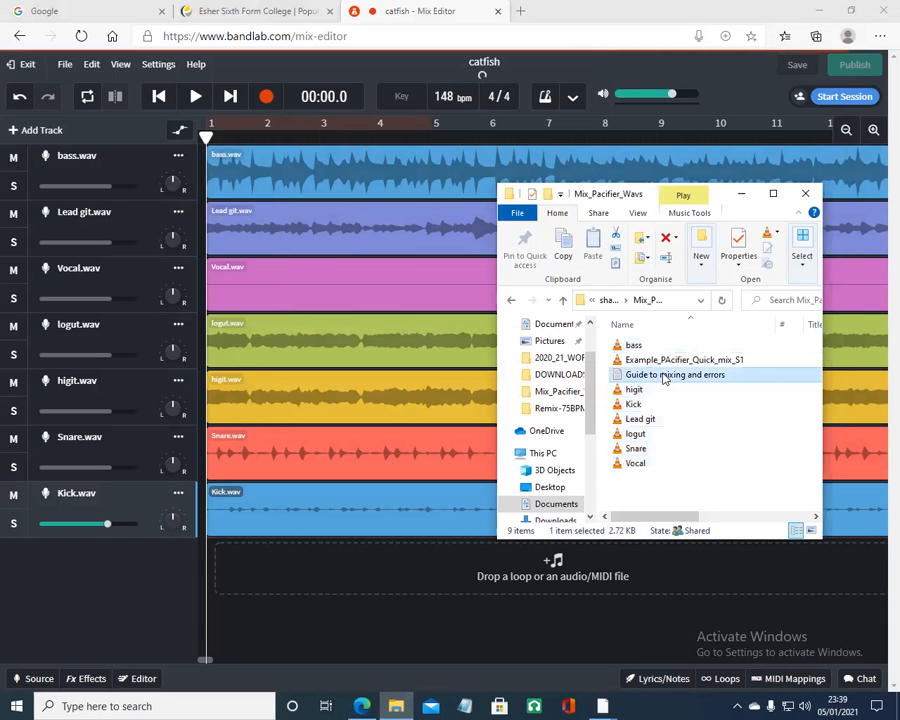
double_click(663, 374)
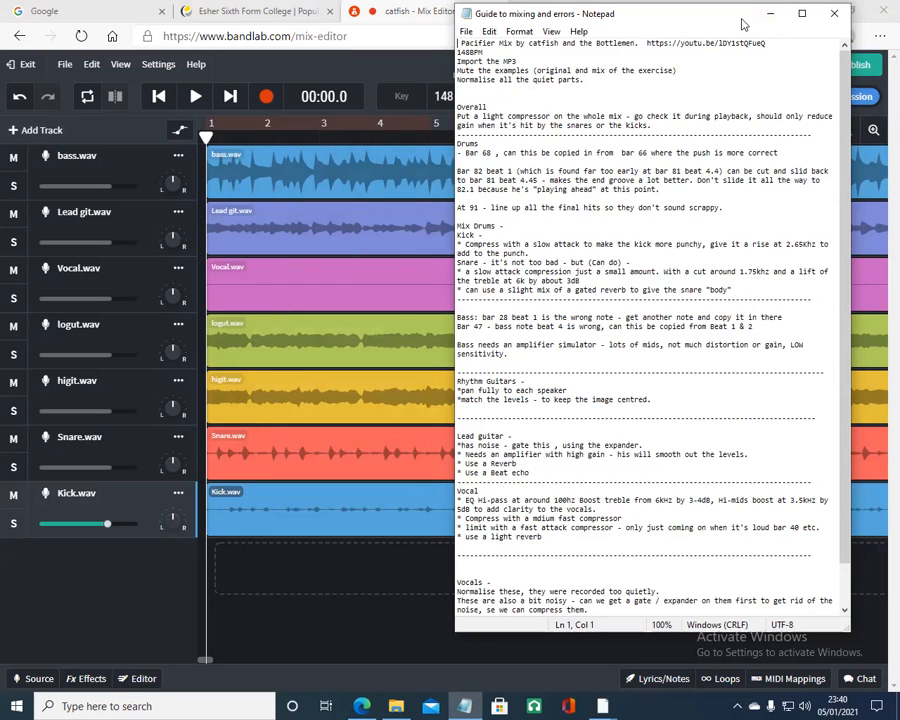
left_click_drag(743, 24, 749, 38)
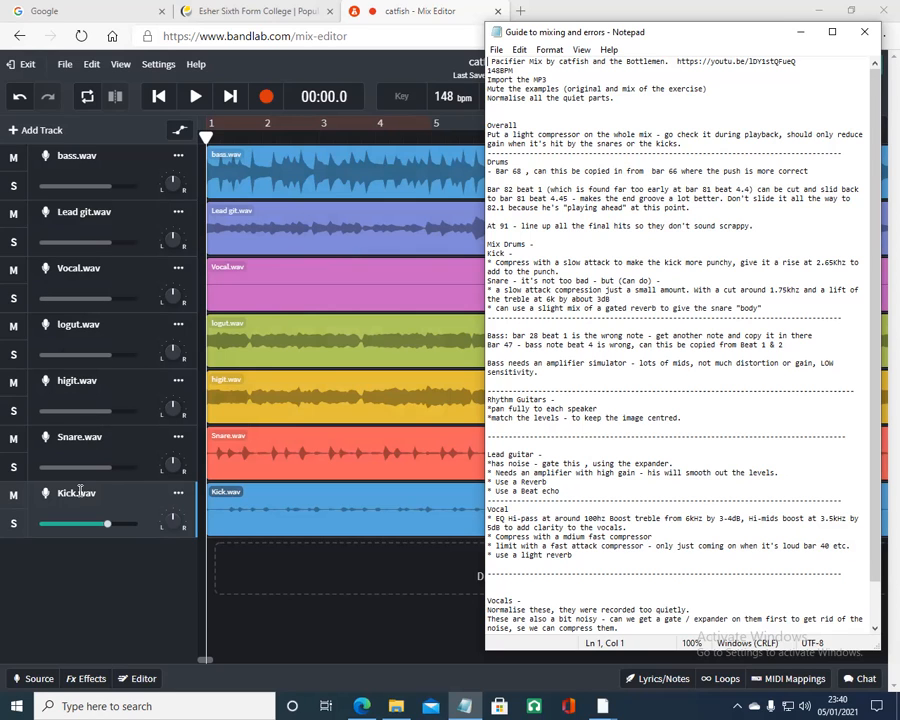
Step: Reorder the tracks as Kick, Snare, bass, logut, higit, Lead git and Vocal
left_click_drag(127, 506, 108, 194)
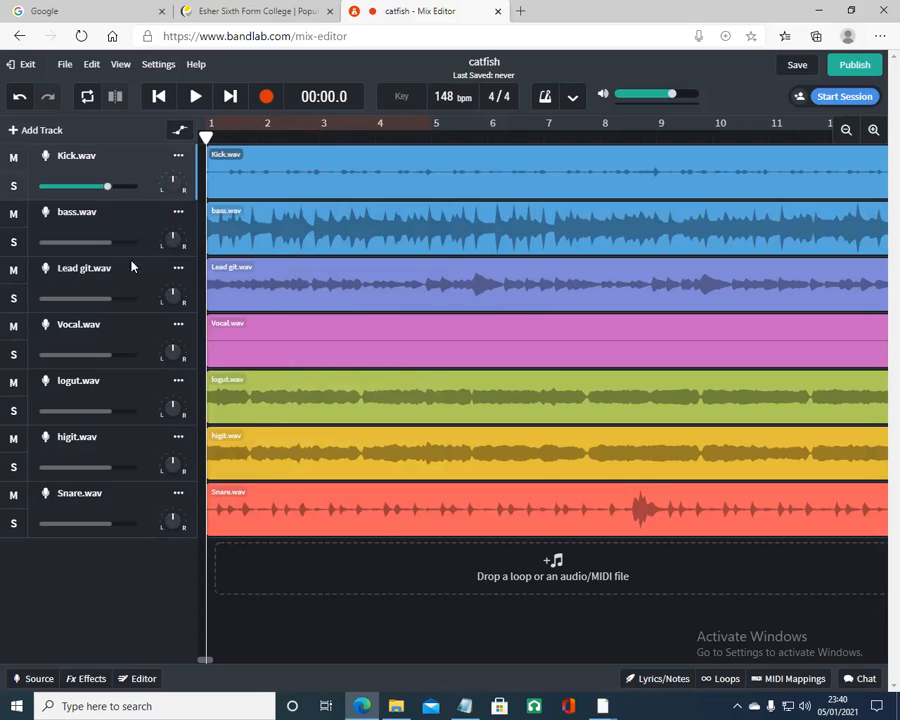
left_click_drag(107, 499, 110, 224)
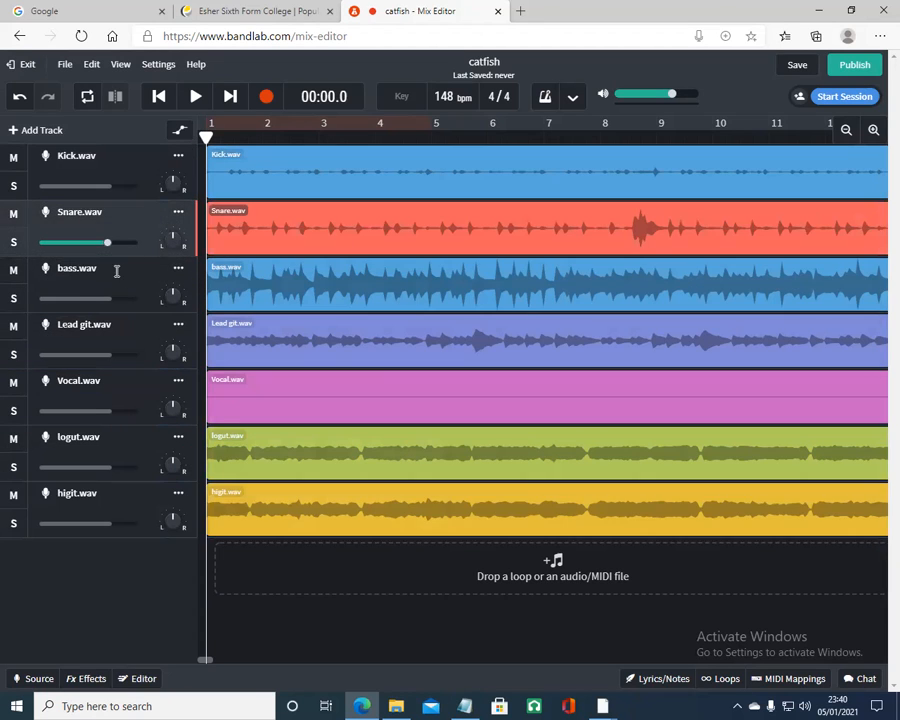
left_click(115, 441)
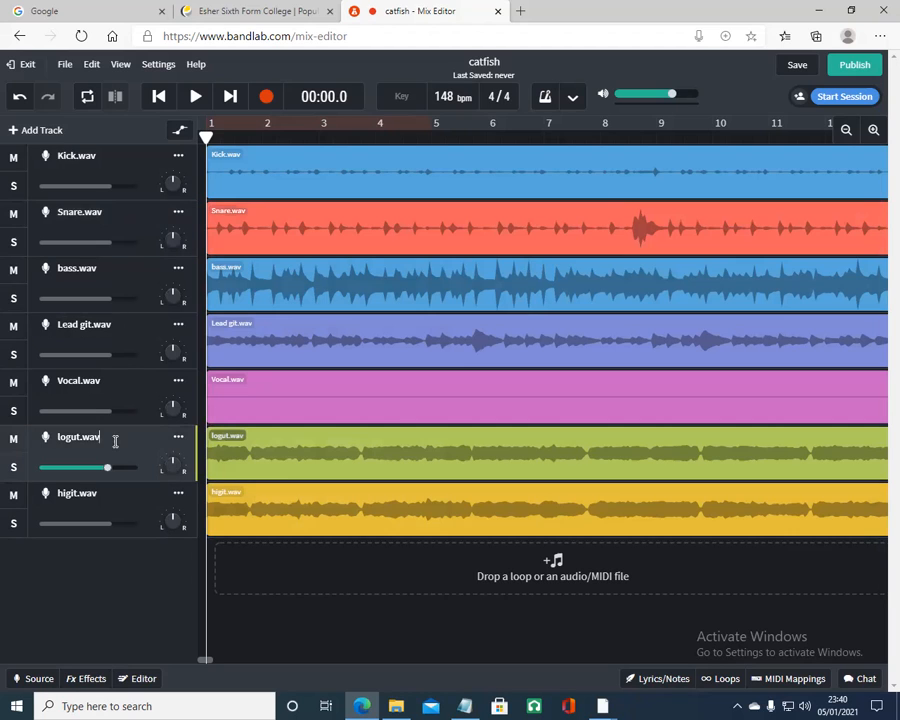
left_click_drag(116, 441, 122, 341)
left_click_drag(103, 484, 114, 381)
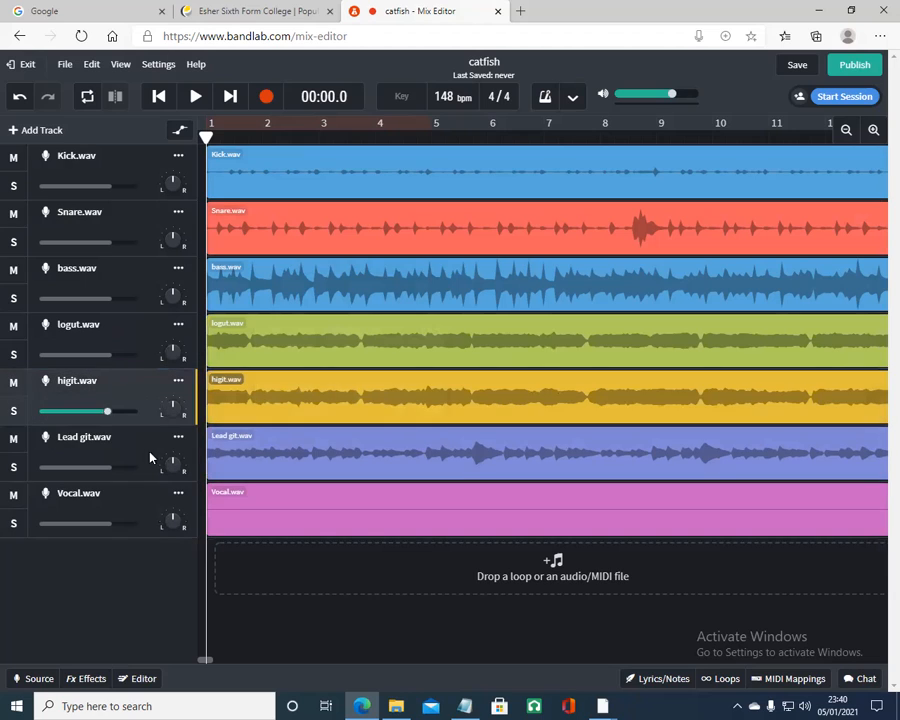
Step: Solo the Kick.wav track and play it from the start with the whole song in view
left_click(14, 186)
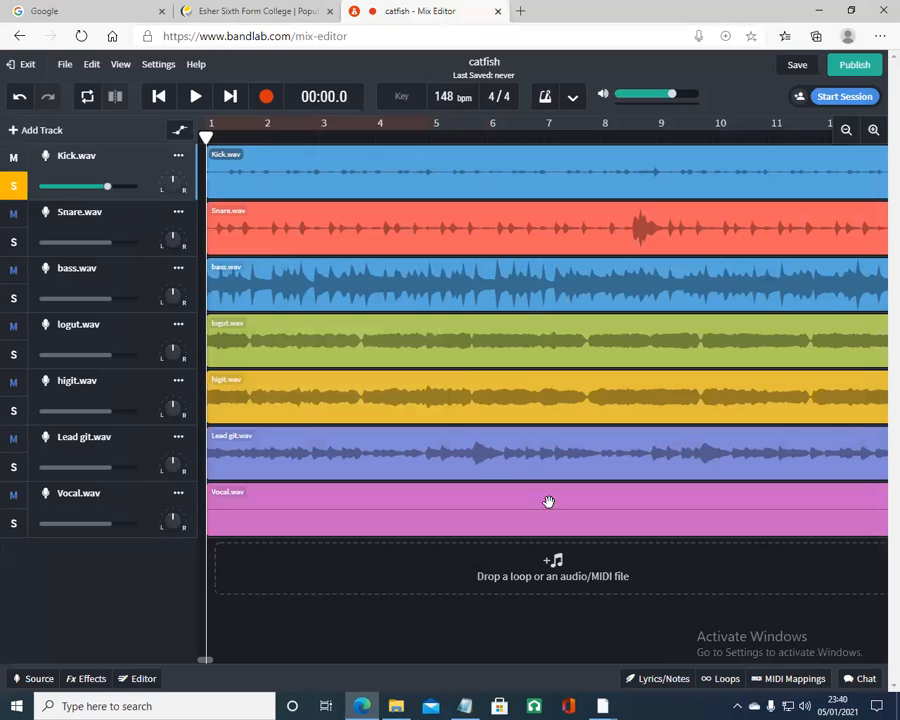
left_click(846, 131)
left_click(846, 131)
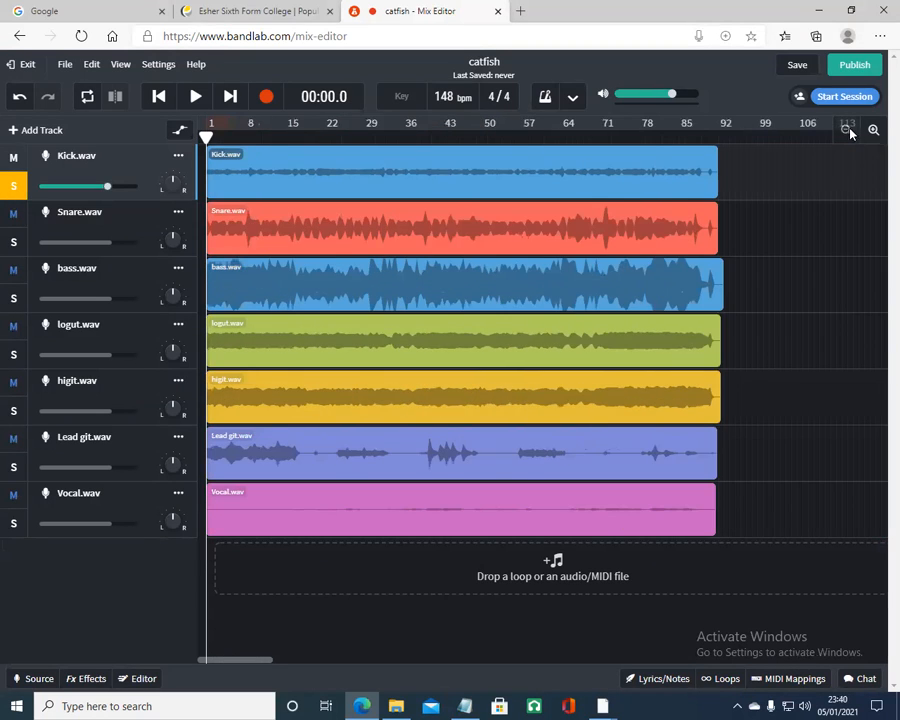
left_click(873, 131)
left_click(847, 131)
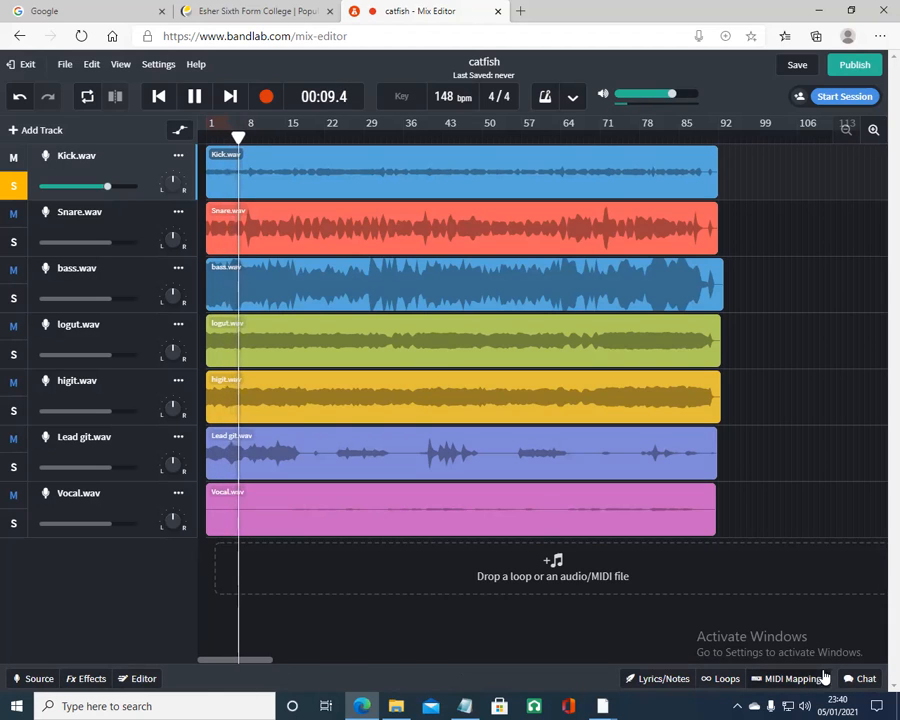
Step: Check the kick advice in the mixing guide and add the DIGI Comp dynamics effect to the Kick.wav track
left_click(87, 686)
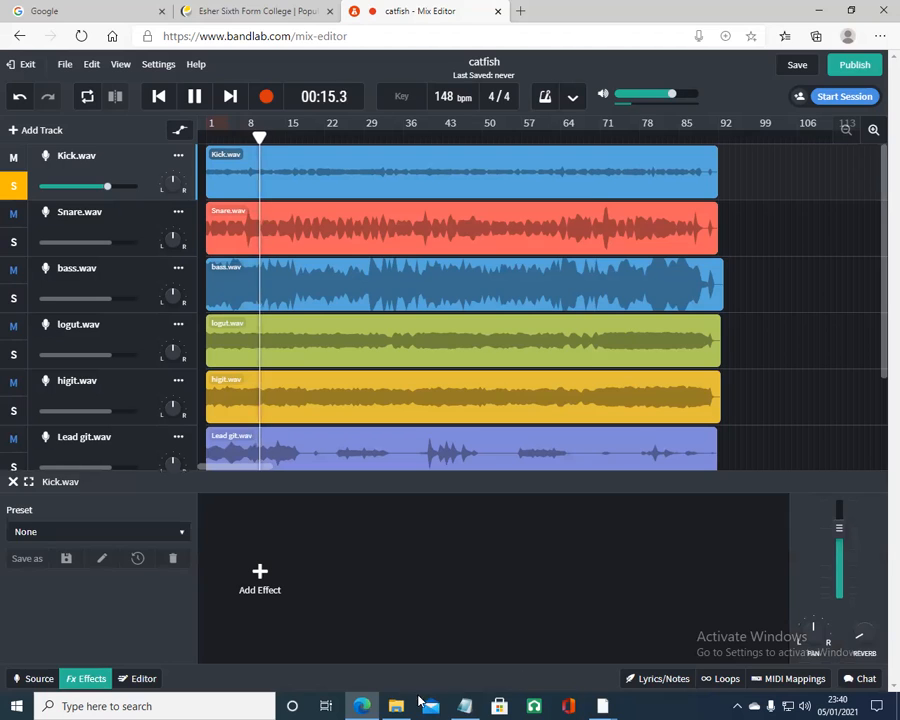
left_click(464, 706)
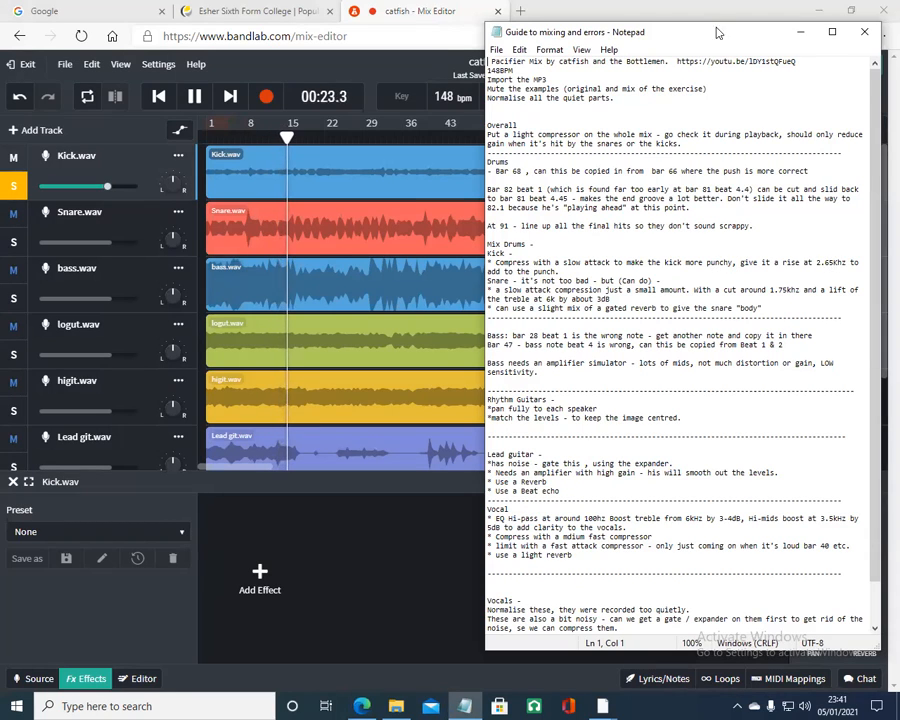
left_click(800, 32)
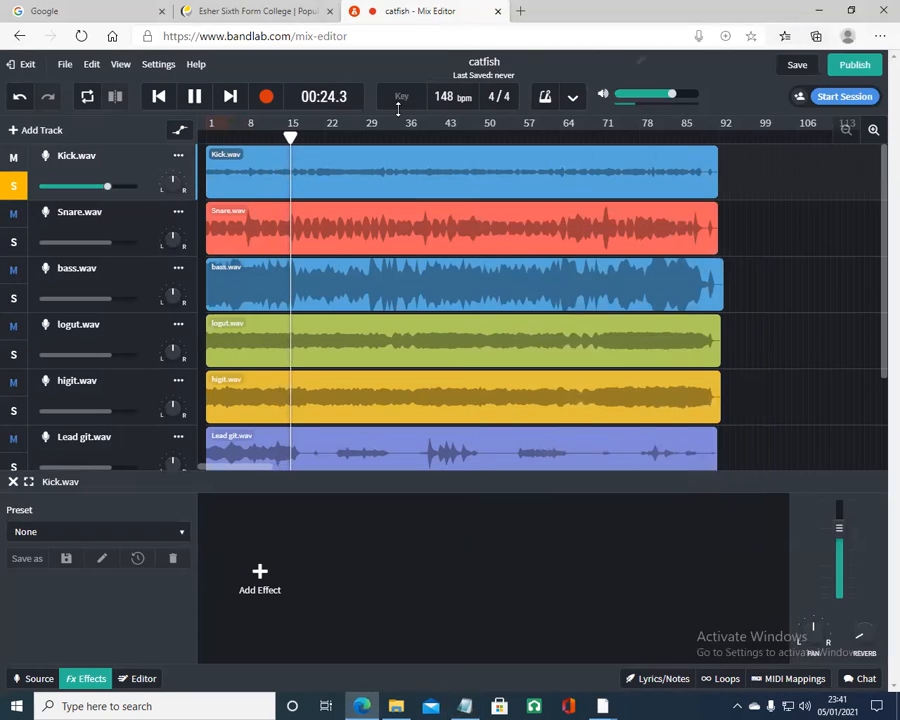
left_click(267, 569)
mouse_move(262, 566)
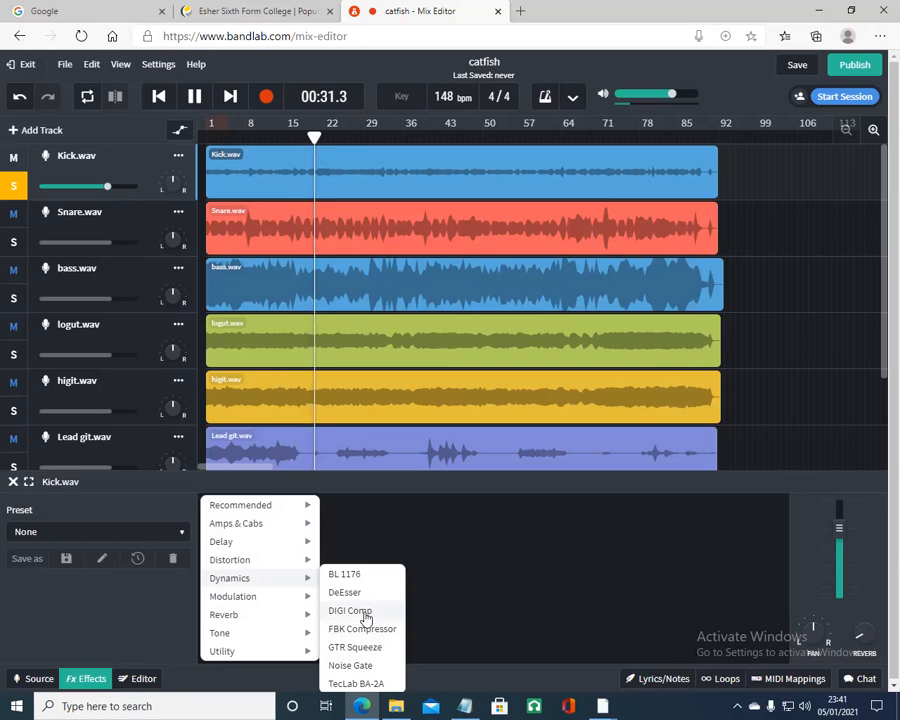
left_click(365, 614)
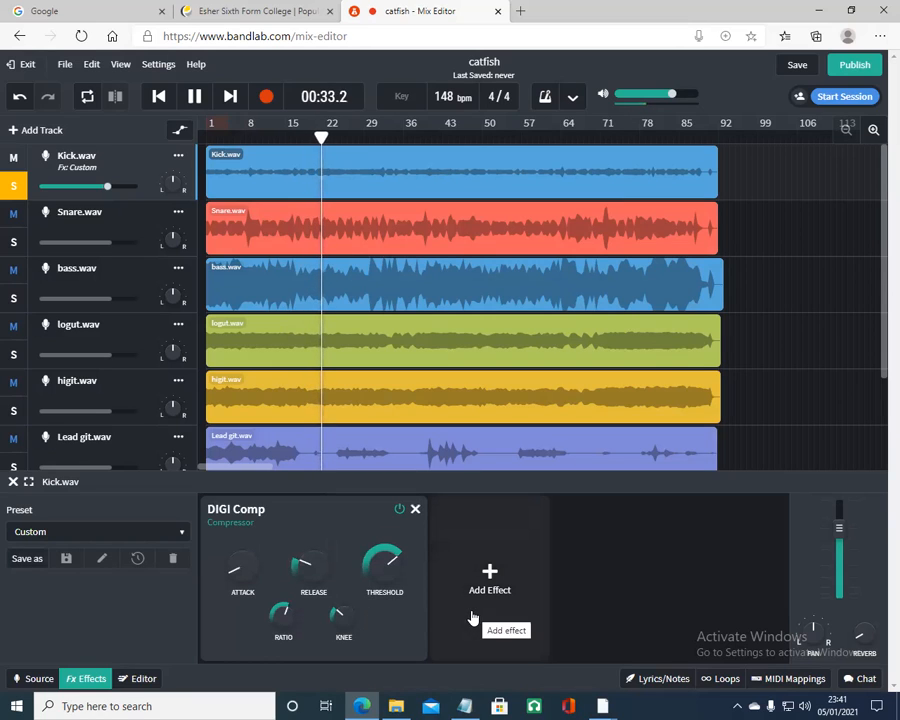
Step: Give the Kick.wav compressor a slow attack of about 209 ms, minimum threshold and shorter release, and raise the track volume to +2.8 dB
left_click_drag(391, 587, 395, 675)
left_click_drag(388, 582, 382, 575)
left_click_drag(232, 576, 249, 557)
left_click_drag(249, 561, 249, 562)
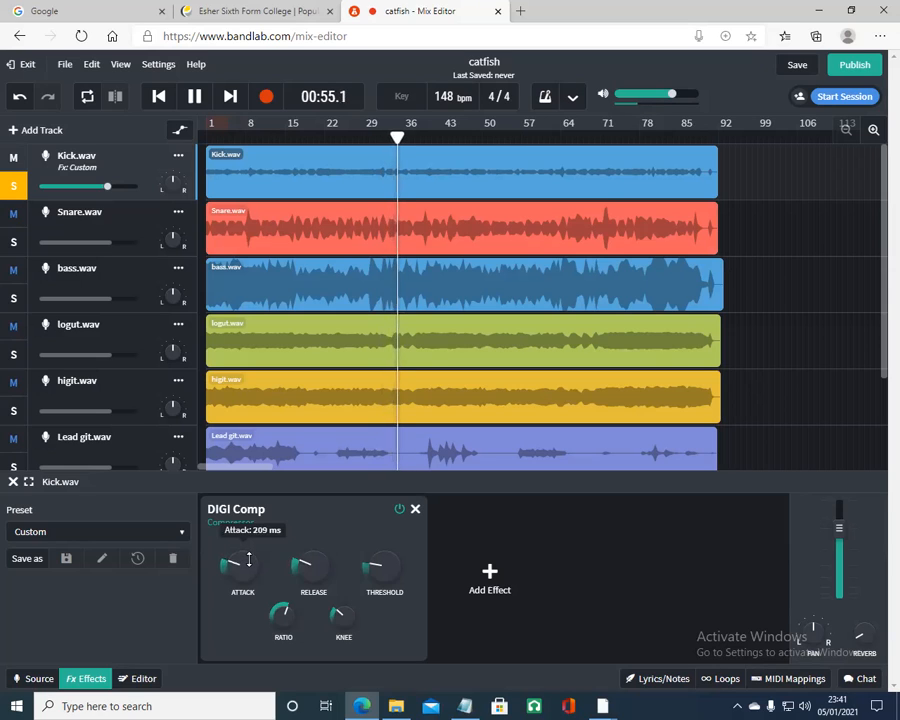
left_click_drag(379, 565, 425, 628)
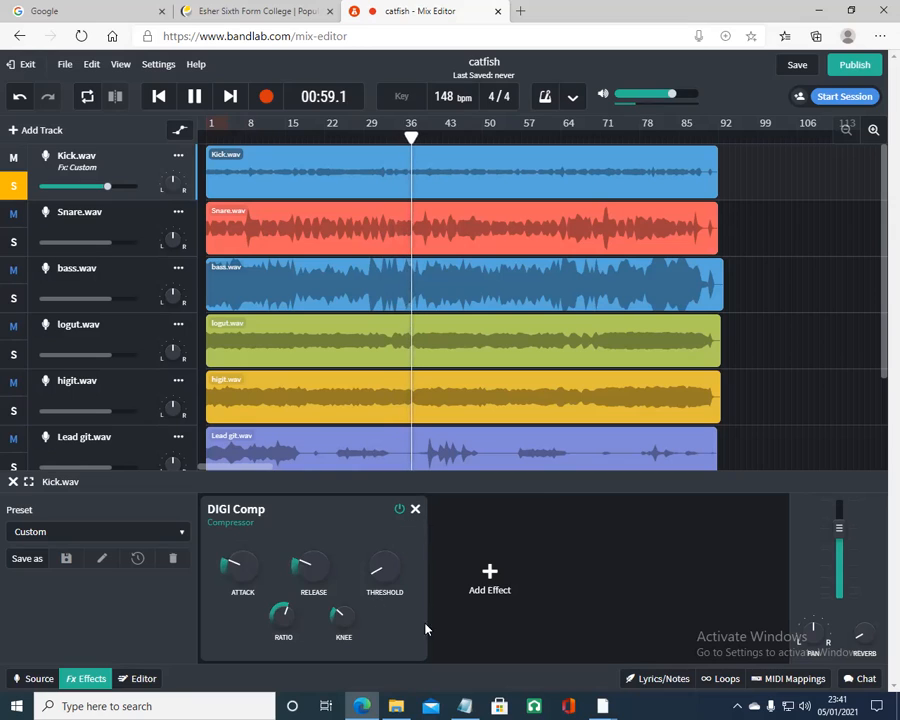
left_click_drag(314, 578, 311, 582)
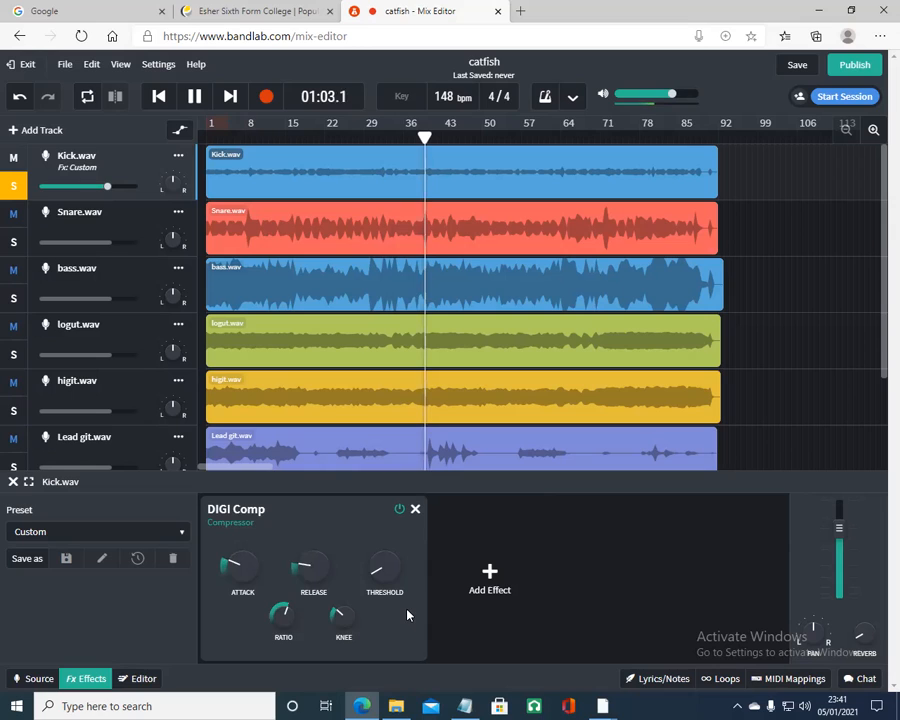
left_click_drag(107, 188, 121, 193)
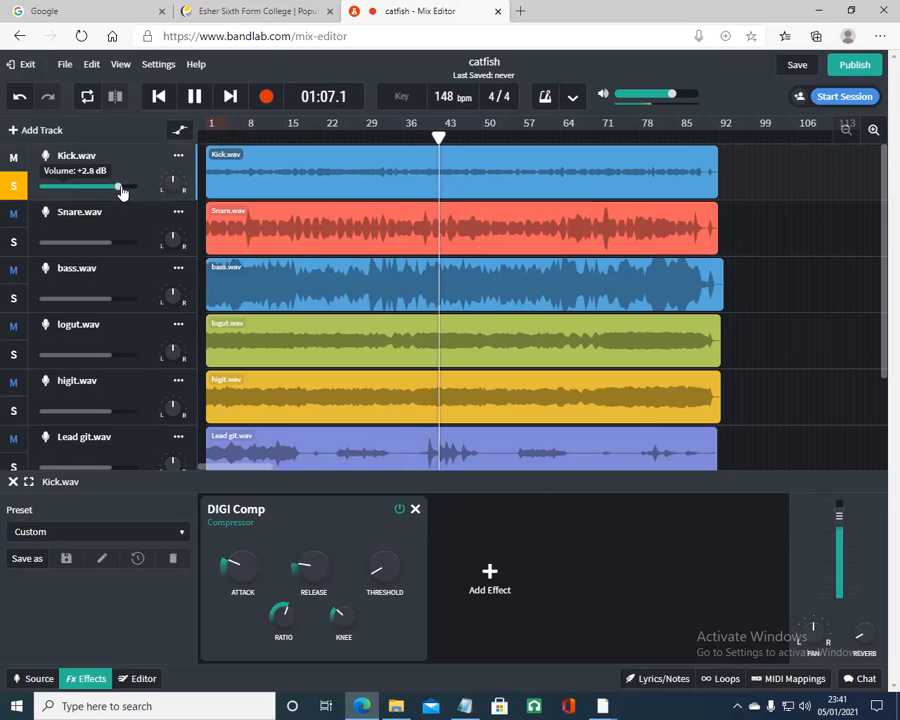
Step: Lengthen the Kick.wav compressor's attack to 316 ms and compare the sound with the effect bypassed
left_click_drag(244, 569, 239, 542)
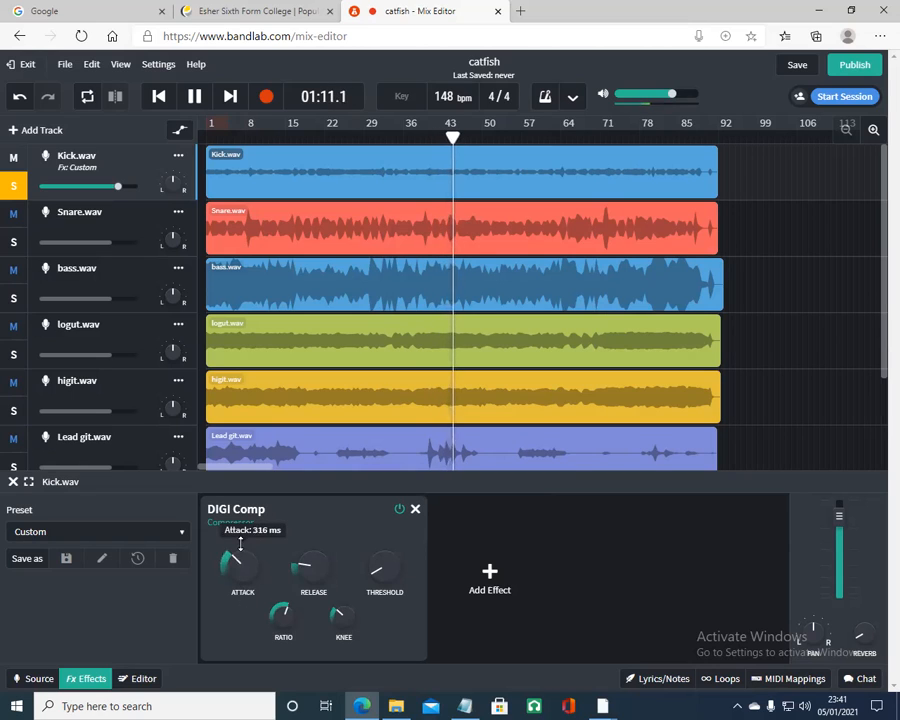
left_click(400, 512)
left_click(400, 512)
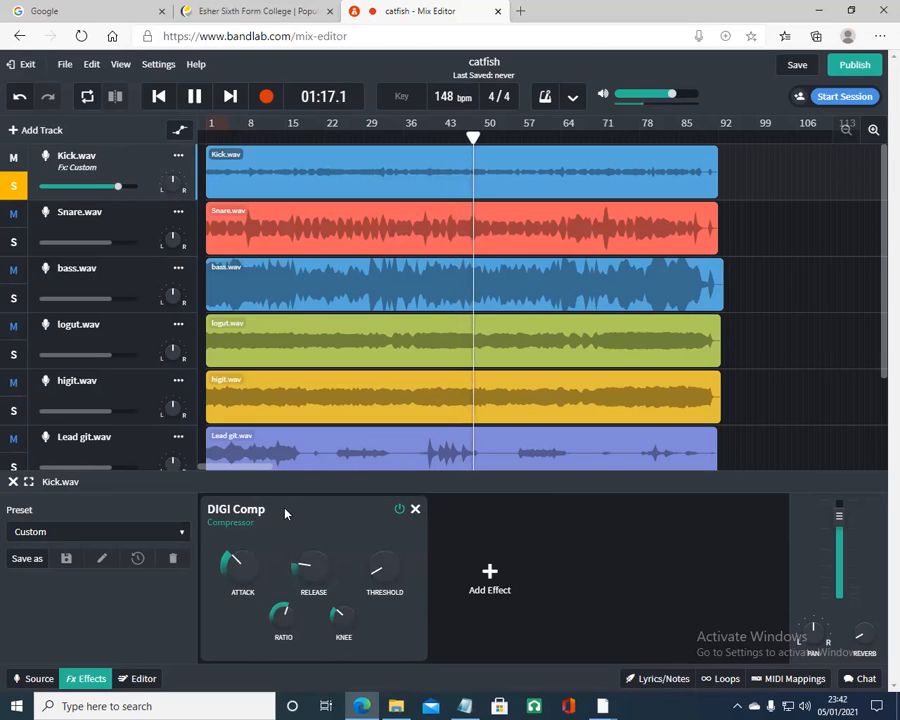
Step: Replace the compressor on the Kick.wav track with a fresh DIGI Comp at default settings
left_click(415, 509)
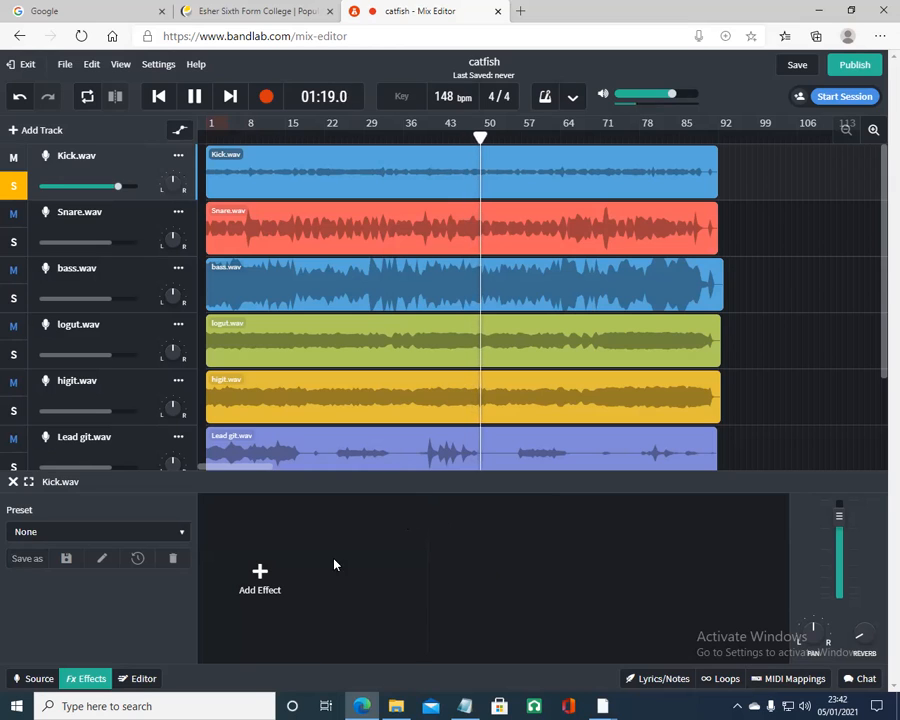
left_click(263, 578)
mouse_move(270, 580)
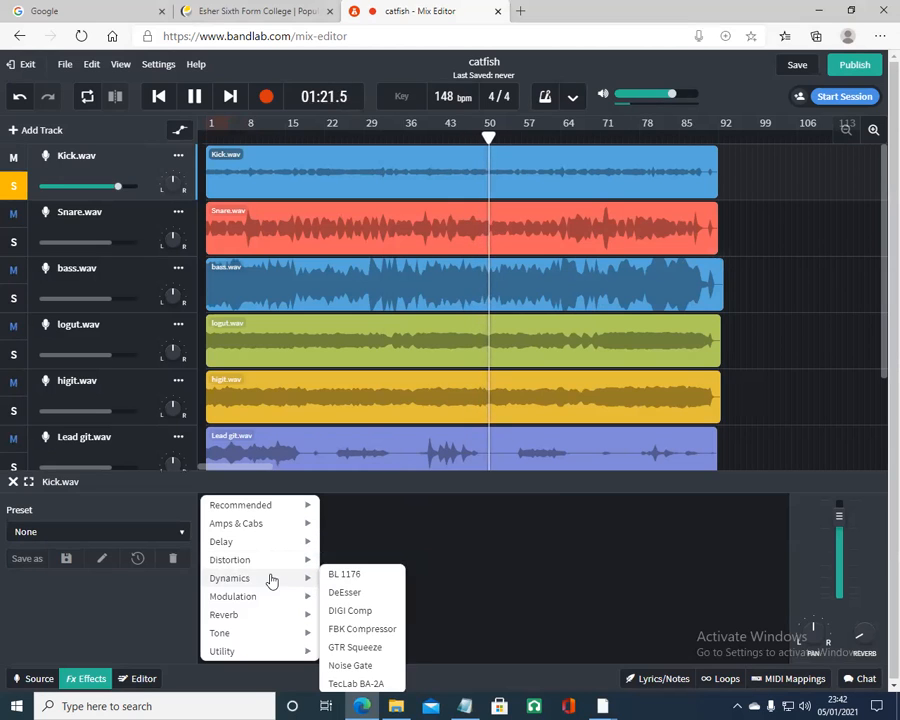
left_click(362, 615)
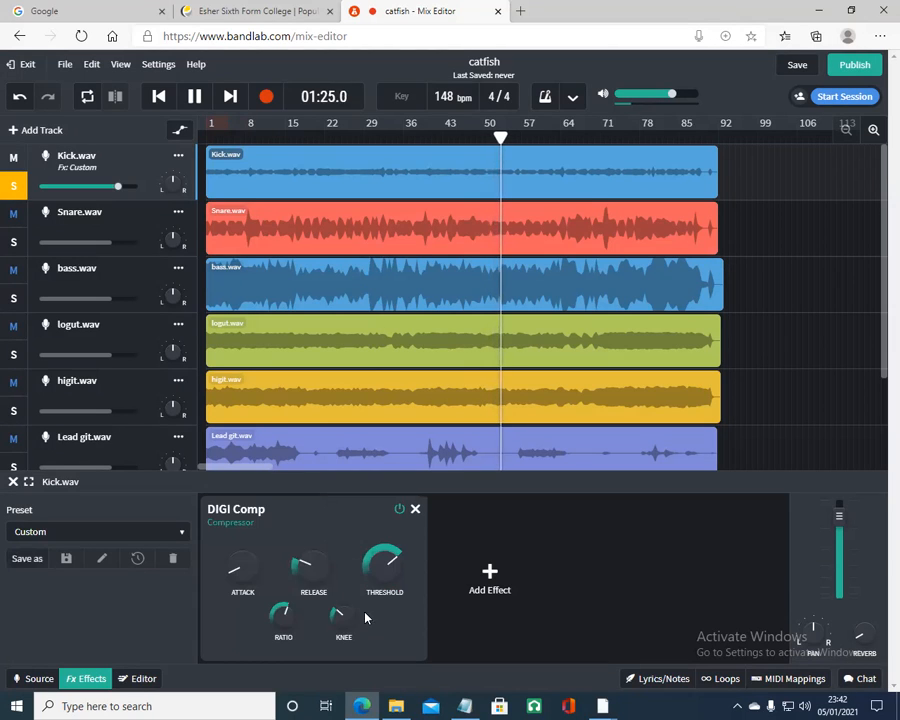
Step: Set the Kick.wav compressor's attack to about 235 ms and its threshold to about -49.7 dB
left_click_drag(378, 585, 389, 665)
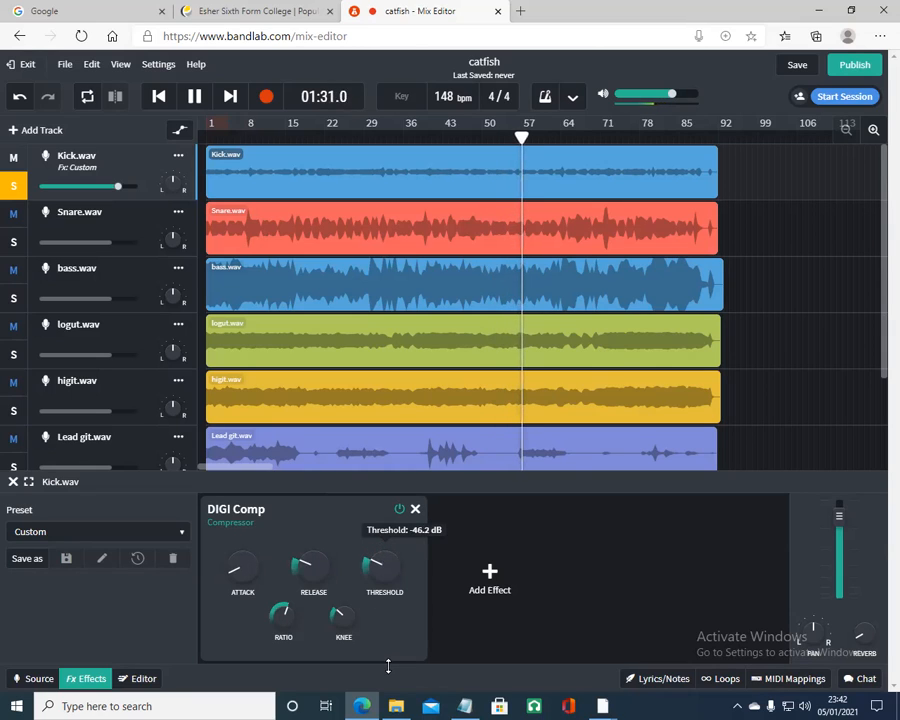
left_click_drag(388, 666, 388, 667)
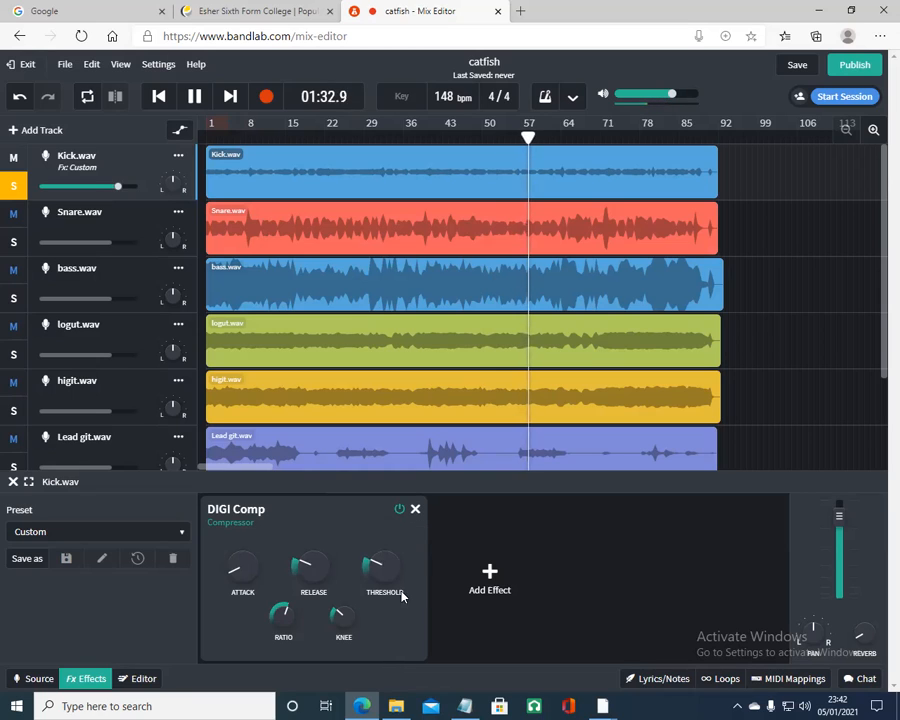
left_click_drag(384, 561, 383, 565)
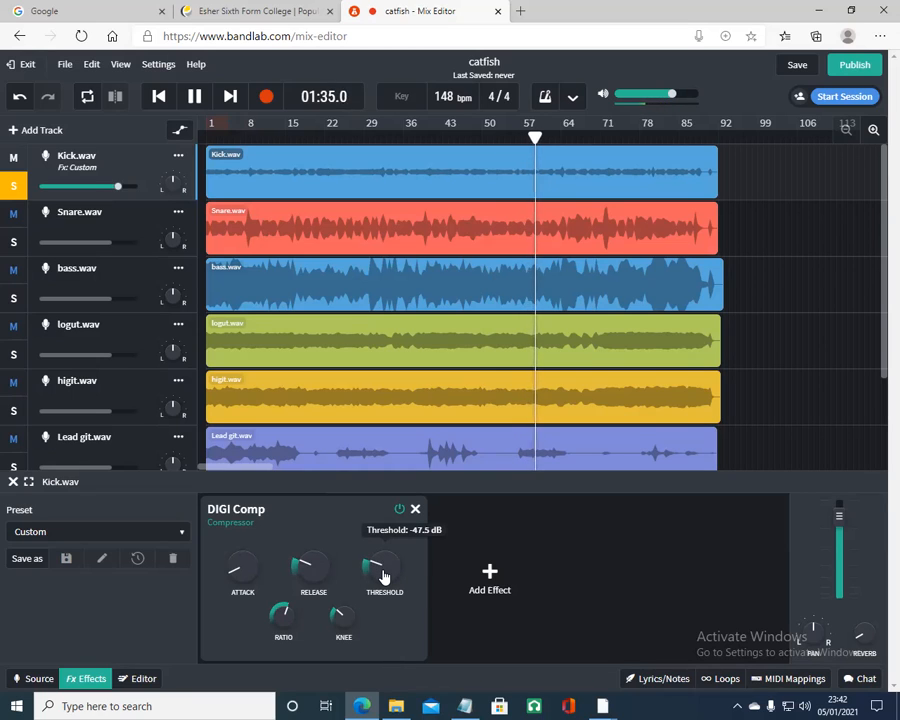
left_click_drag(235, 567, 248, 518)
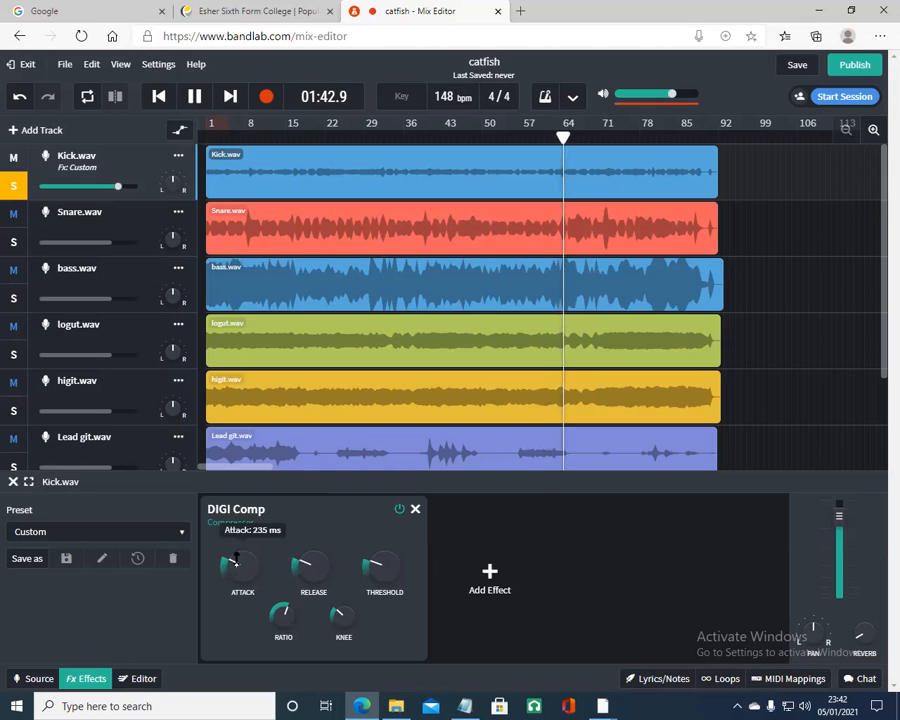
mouse_move(391, 592)
left_click_drag(390, 569, 392, 584)
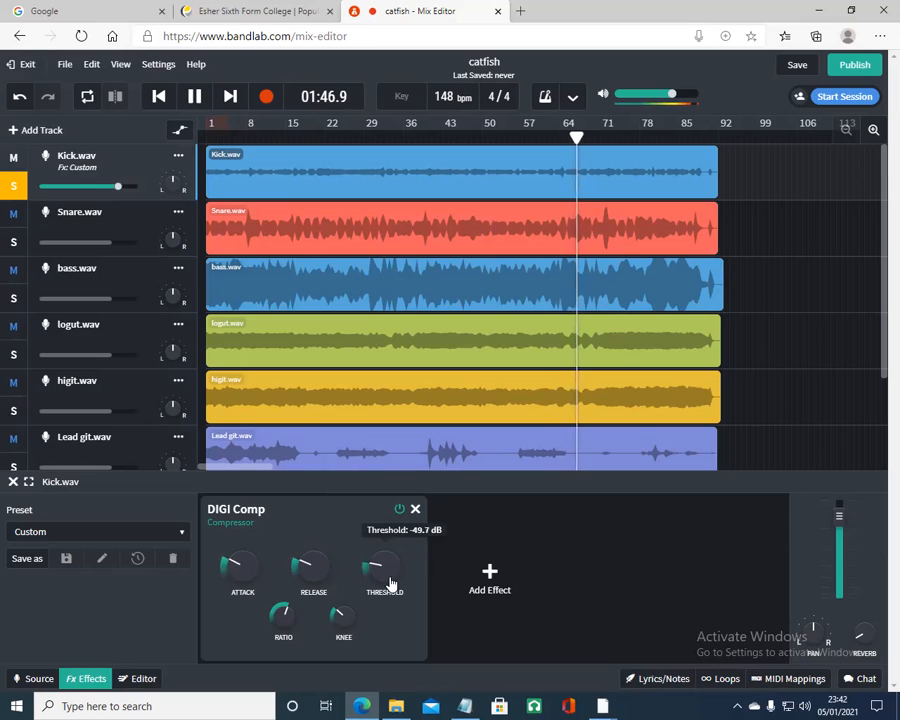
Step: Lower the Kick.wav track volume and refine its compressor with a -50.9 dB threshold and a shorter attack
left_click_drag(839, 516, 839, 542)
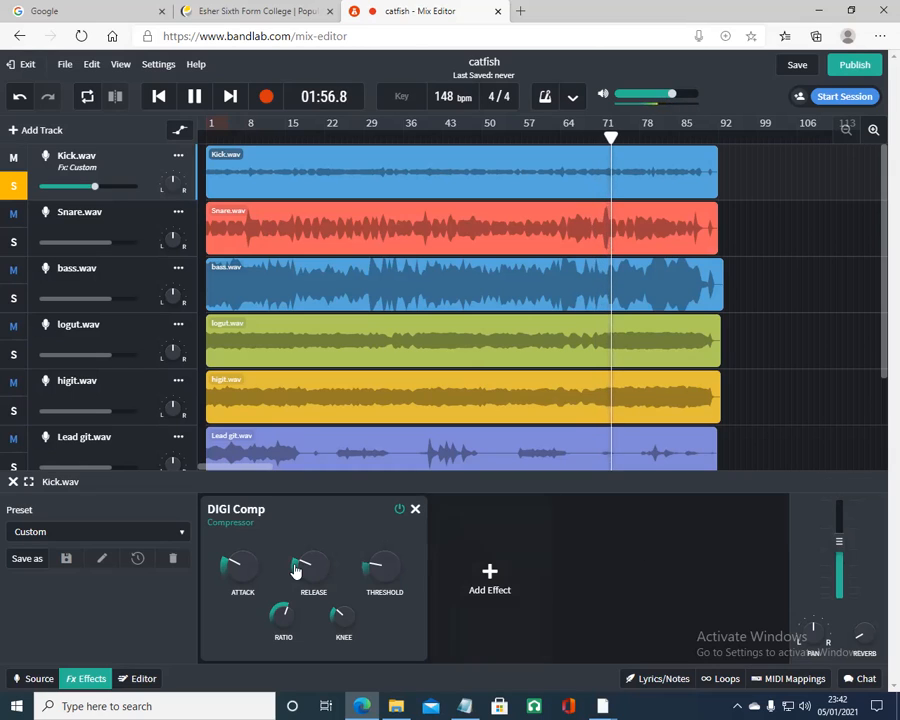
mouse_move(237, 573)
mouse_move(237, 573)
left_mouse_down()
mouse_move(236, 563)
mouse_move(238, 572)
left_mouse_up()
left_click_drag(379, 574, 381, 575)
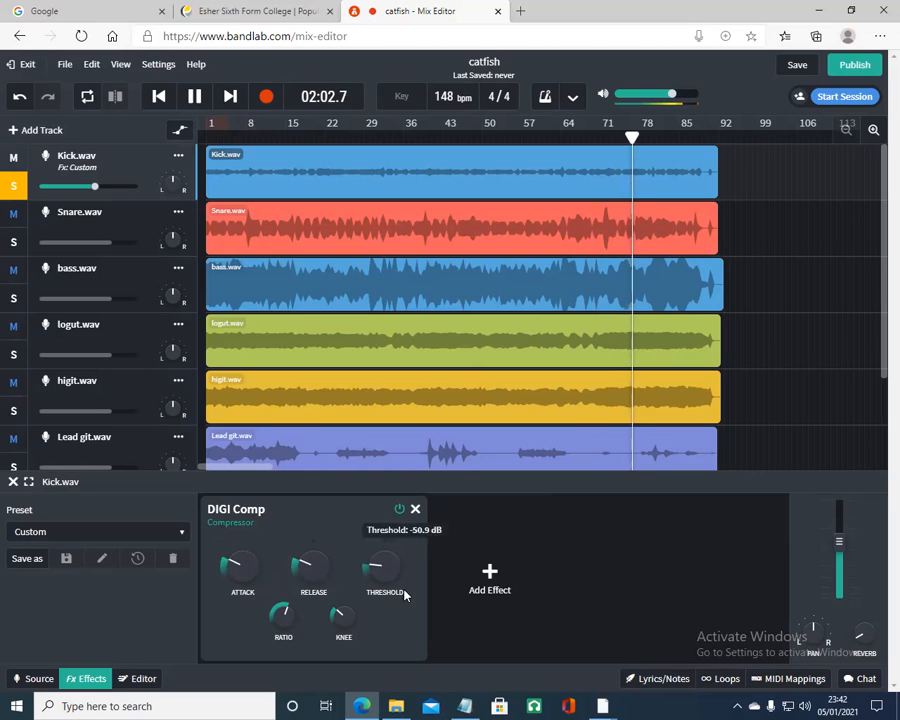
mouse_move(233, 580)
left_mouse_down()
mouse_move(235, 543)
mouse_move(228, 582)
left_mouse_up()
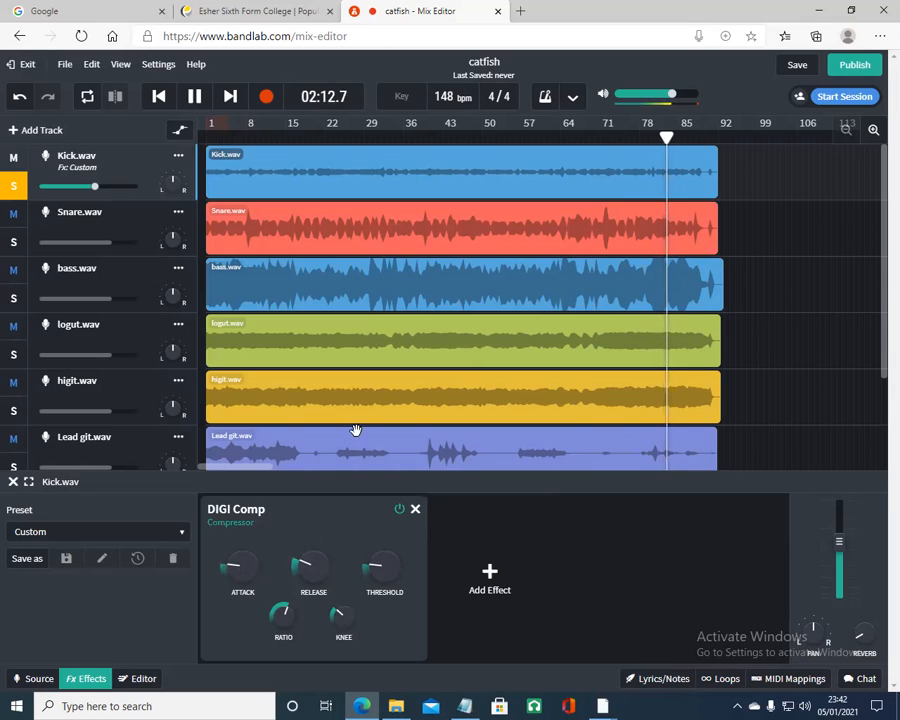
Step: Replay the kick from an early bar, raise its compressor threshold slightly and lower the track volume a little more
left_click_drag(670, 138, 280, 215)
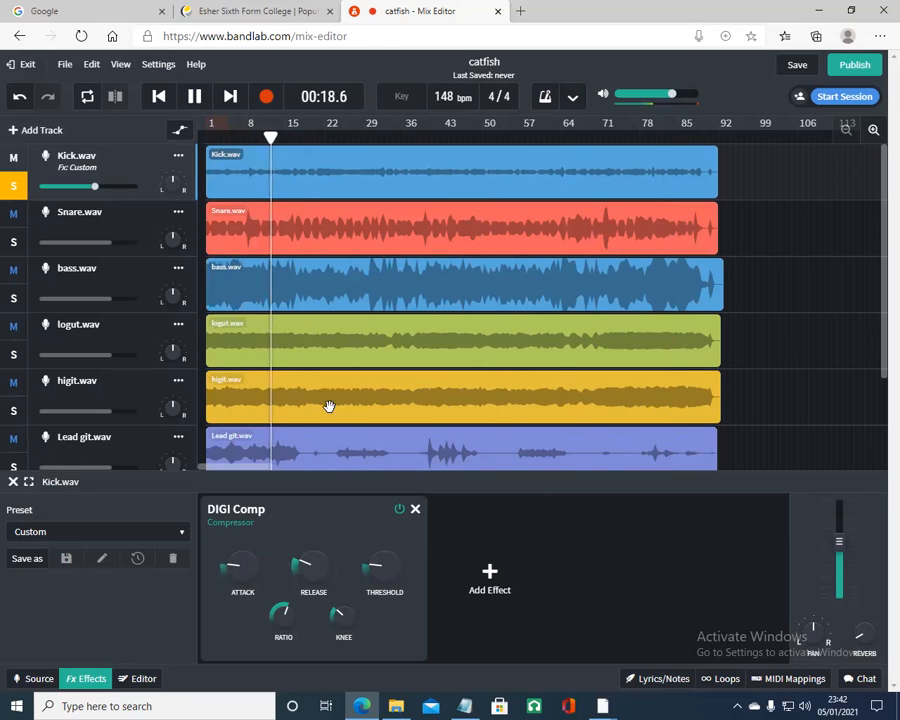
mouse_move(236, 566)
left_click_drag(234, 566, 236, 564)
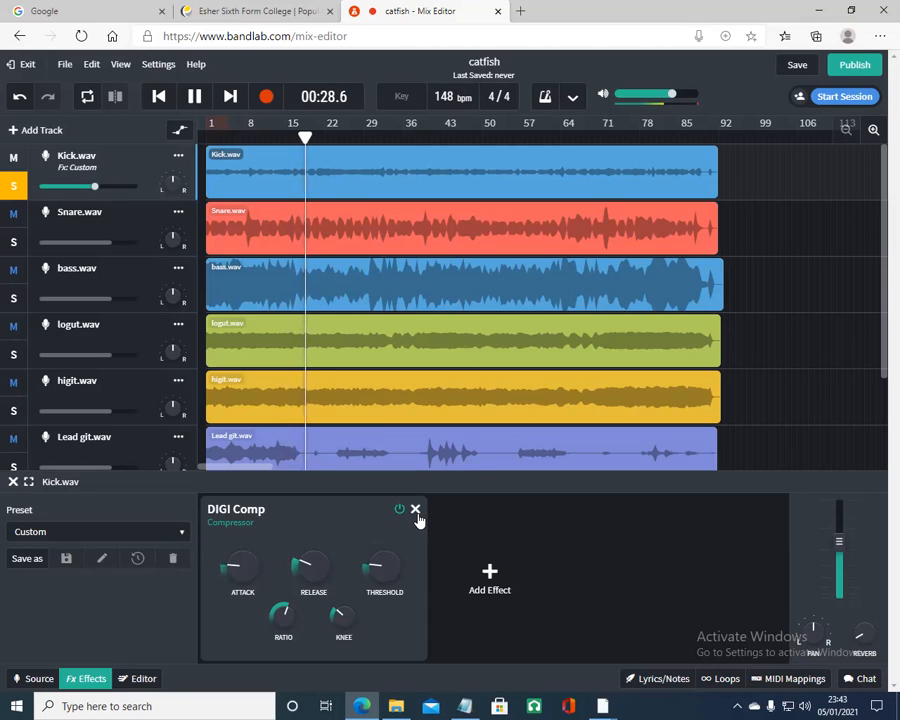
mouse_move(380, 569)
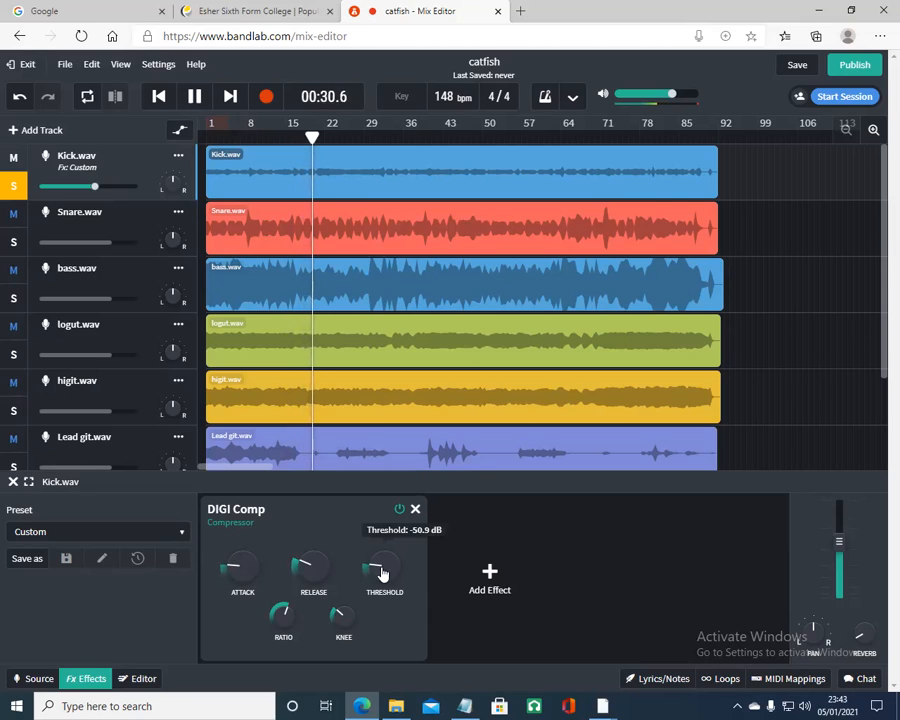
left_click_drag(381, 567, 383, 561)
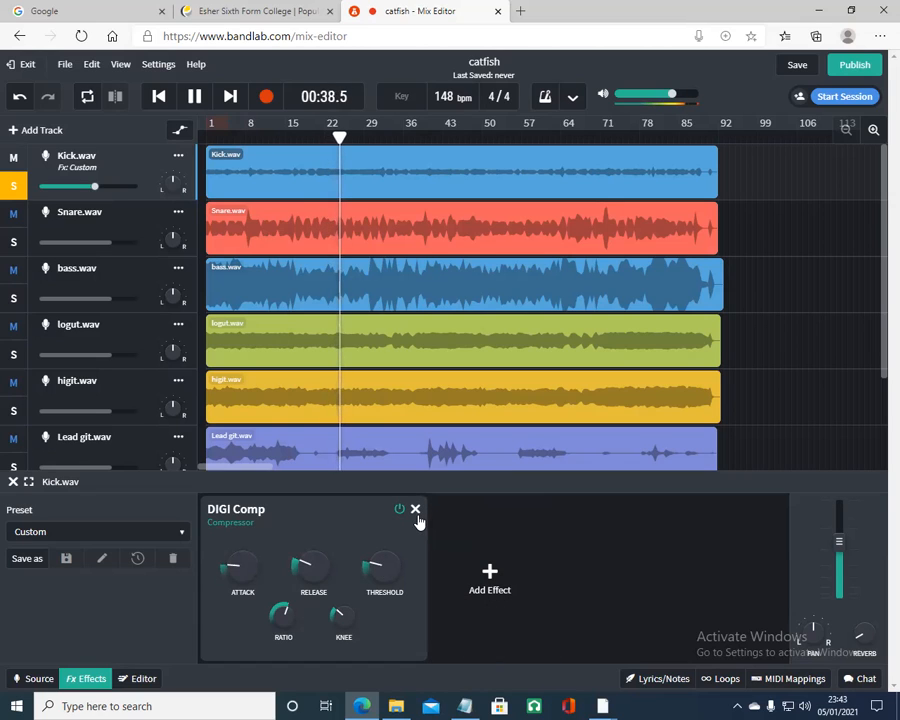
left_click_drag(94, 187, 86, 193)
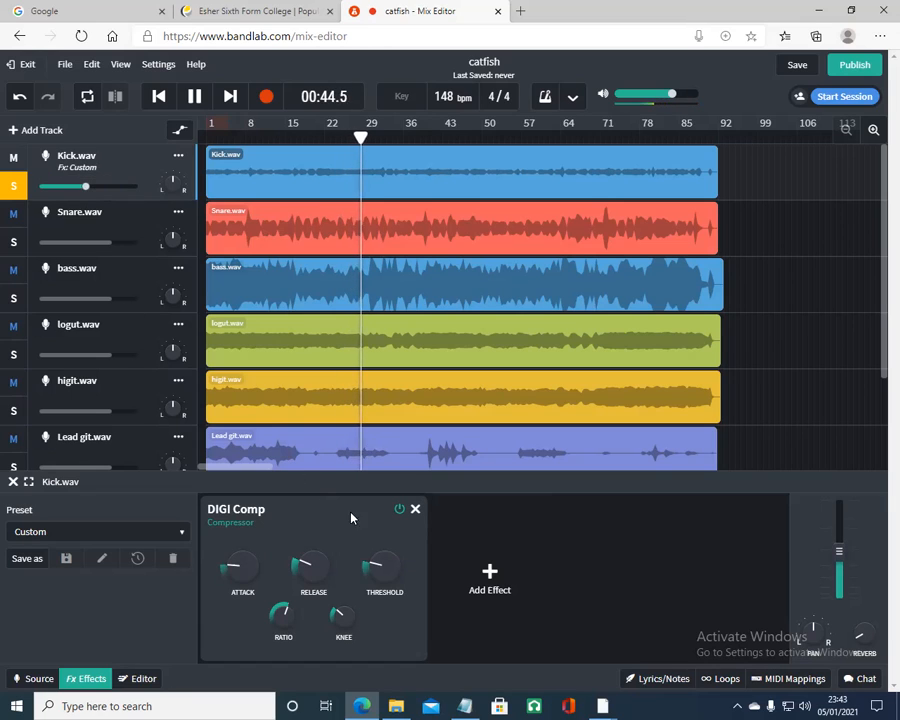
Step: Add a Graphic EQ to Kick.wav, boost 100 Hz and 1.6 kHz by 4.0 dB each, and compare it with the EQ bypassed
left_click(497, 588)
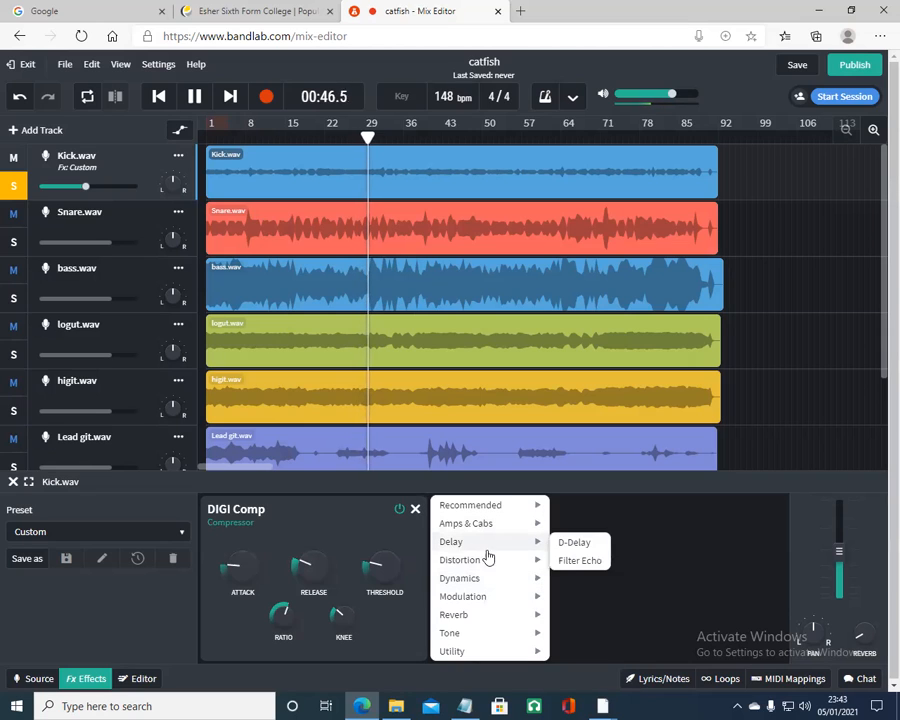
mouse_move(526, 635)
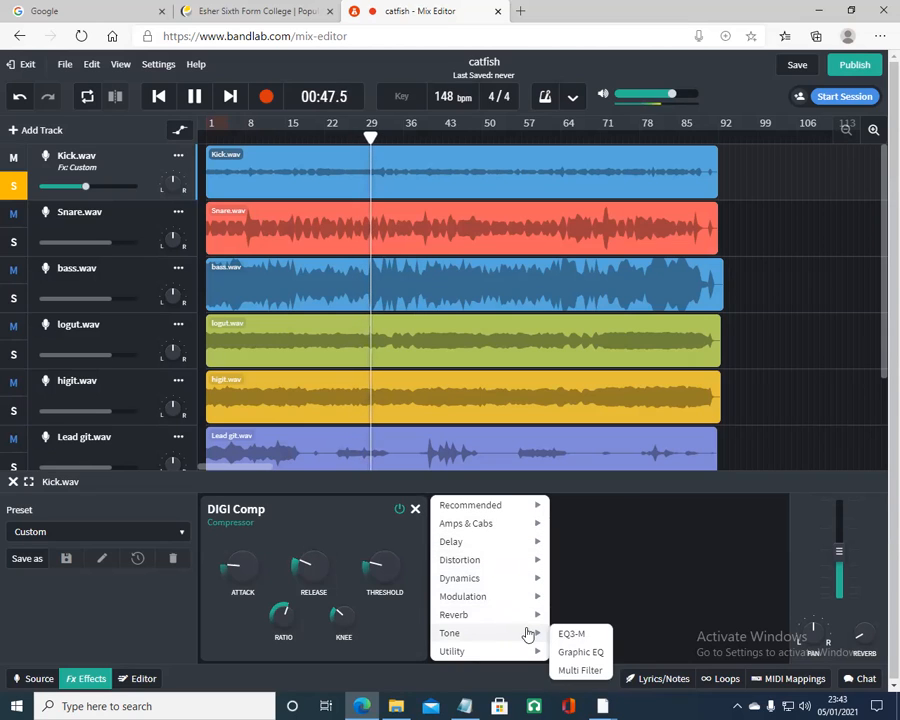
left_click(588, 654)
left_click_drag(548, 588, 548, 577)
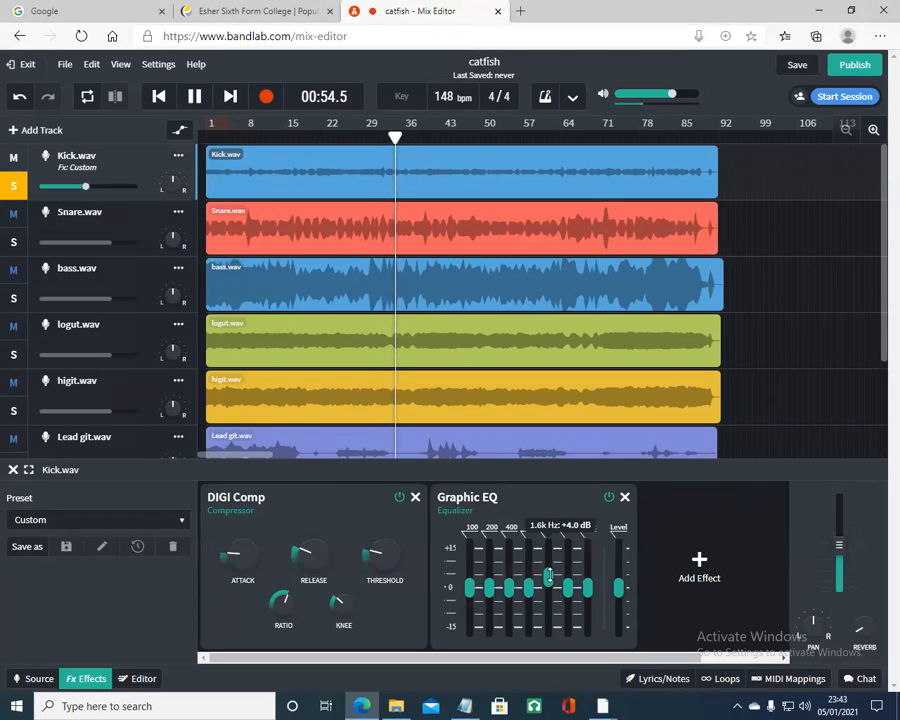
left_click_drag(549, 577, 549, 574)
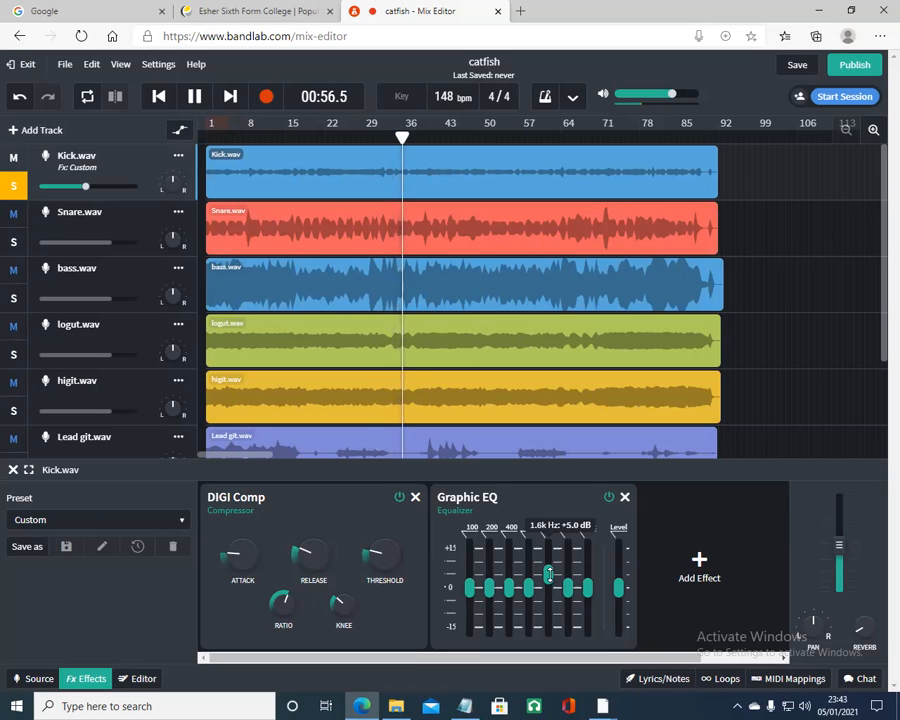
left_click_drag(469, 586, 470, 573)
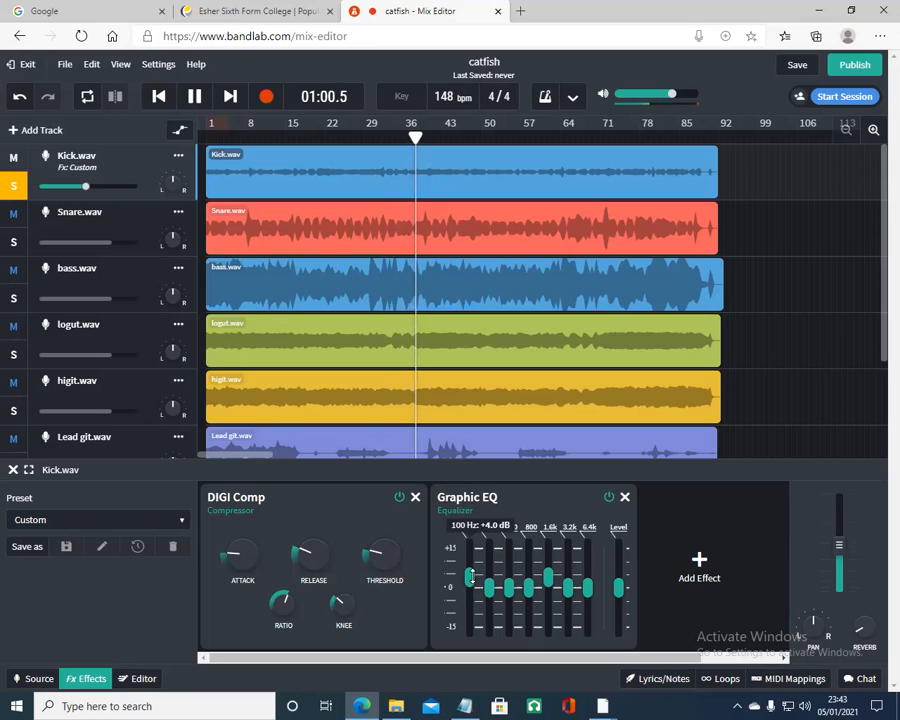
mouse_move(548, 580)
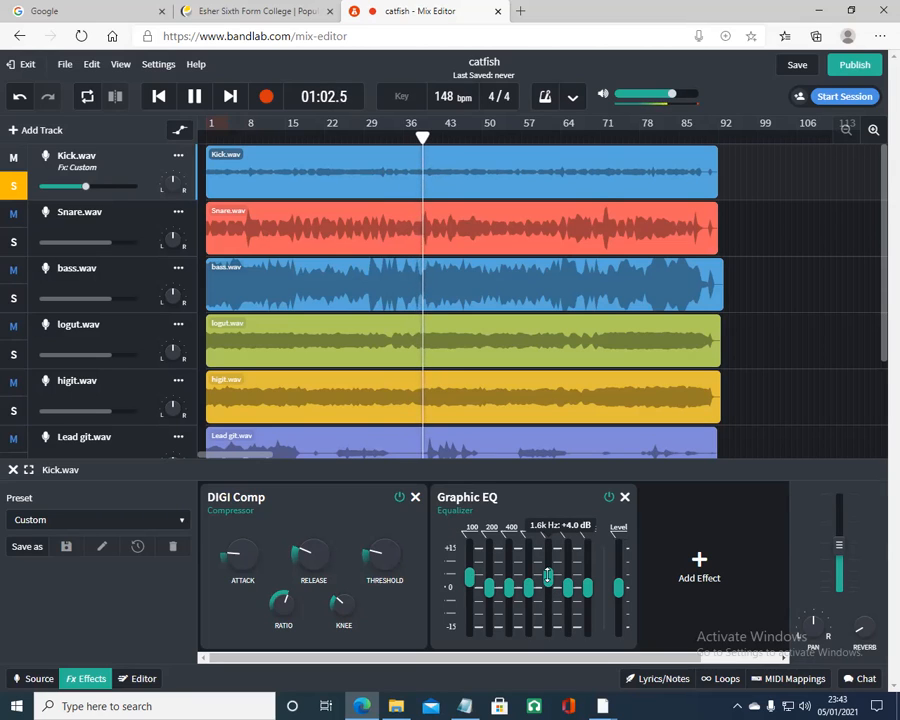
left_click(609, 497)
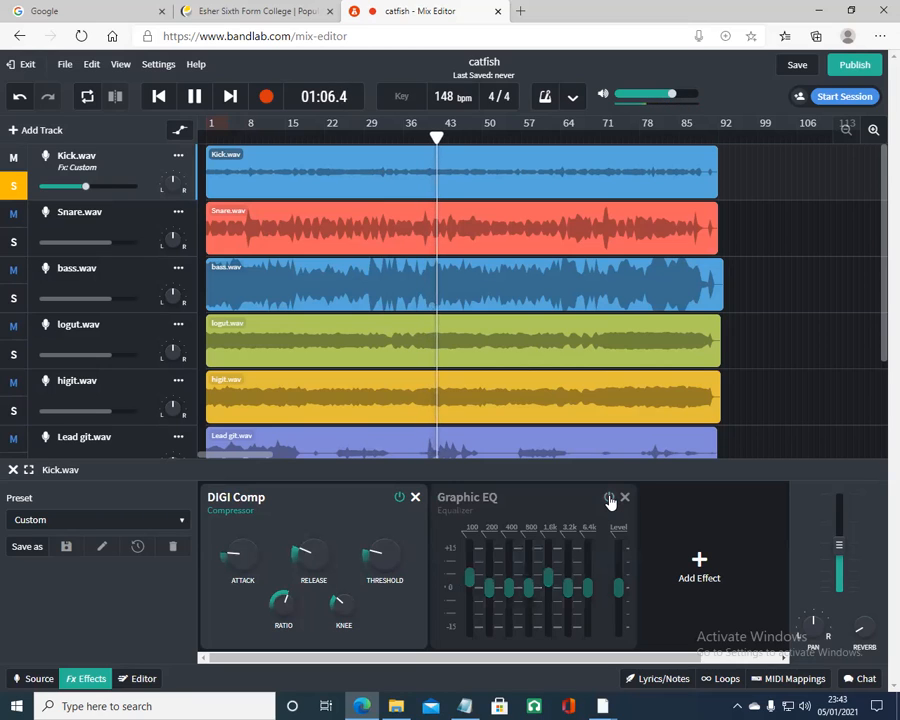
left_click(609, 497)
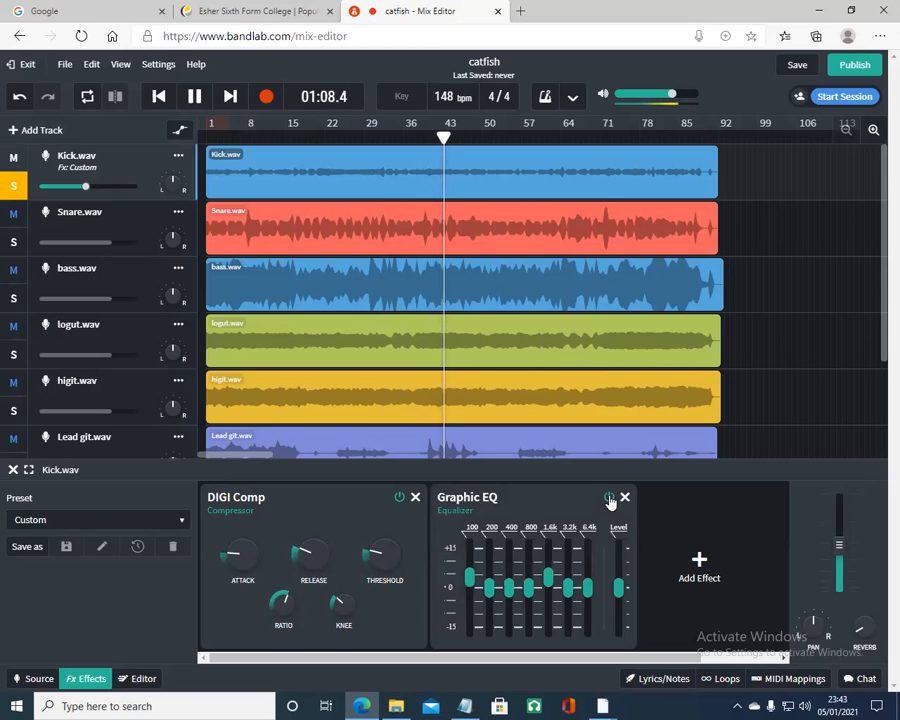
Step: Solo the Snare.wav track instead of Kick.wav and play it from about bar 7
left_click(15, 245)
left_click(204, 104)
left_click_drag(461, 139, 245, 140)
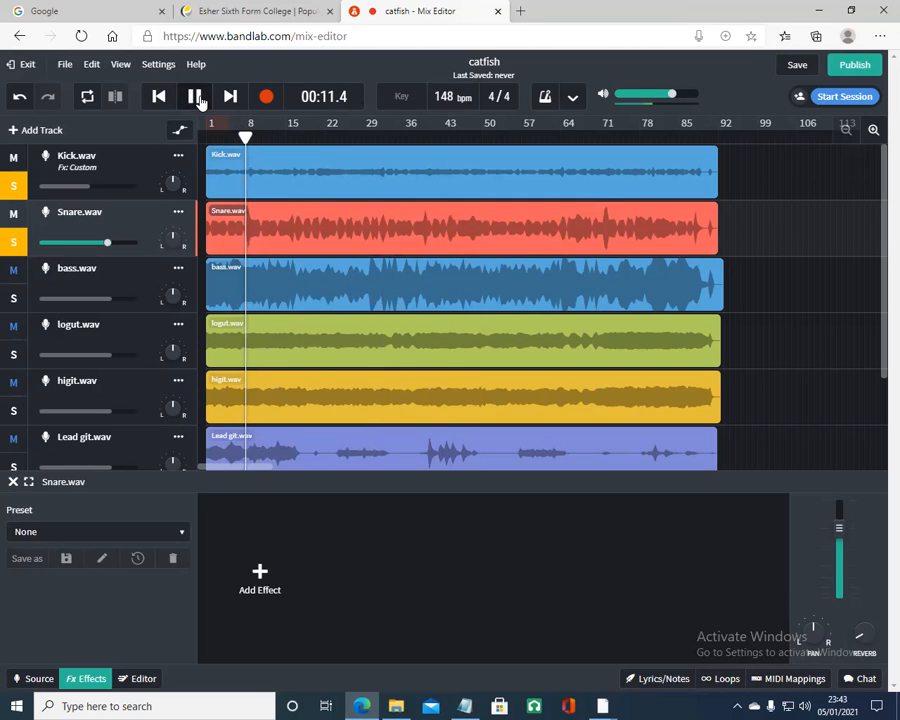
left_click(12, 186)
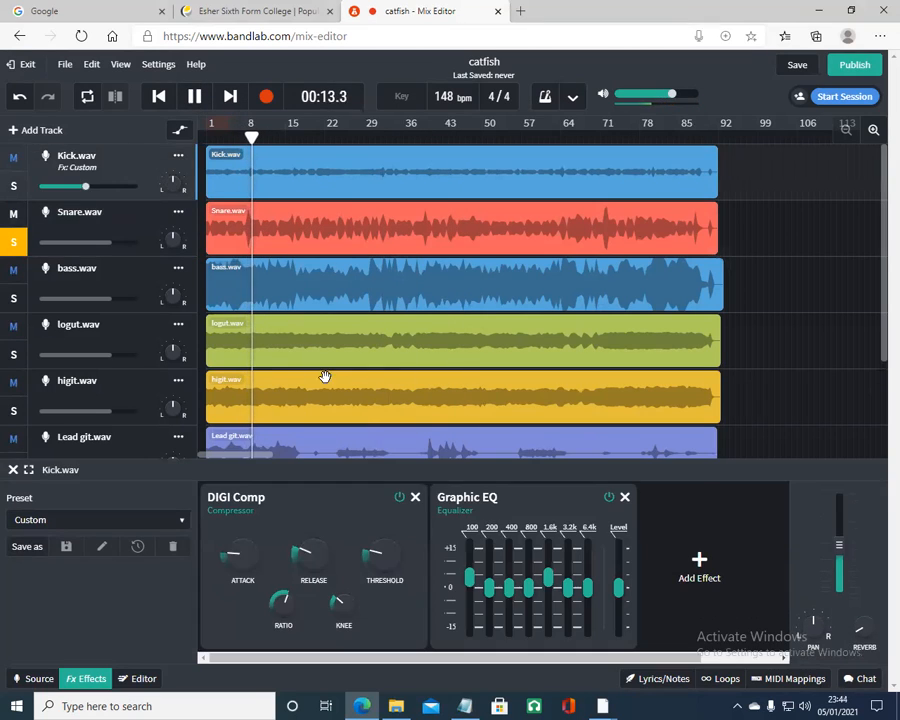
left_click(108, 226)
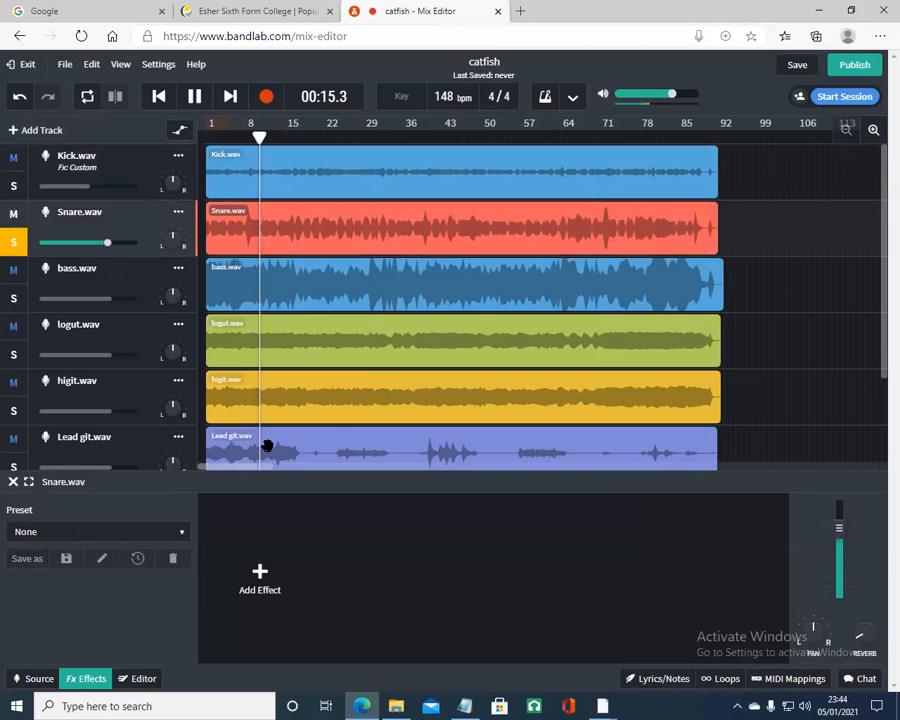
Step: Try a DIGI Comp on Snare.wav at minimum threshold, compare it bypassed, and raise the threshold to -28.0 dB
left_click(260, 580)
mouse_move(262, 578)
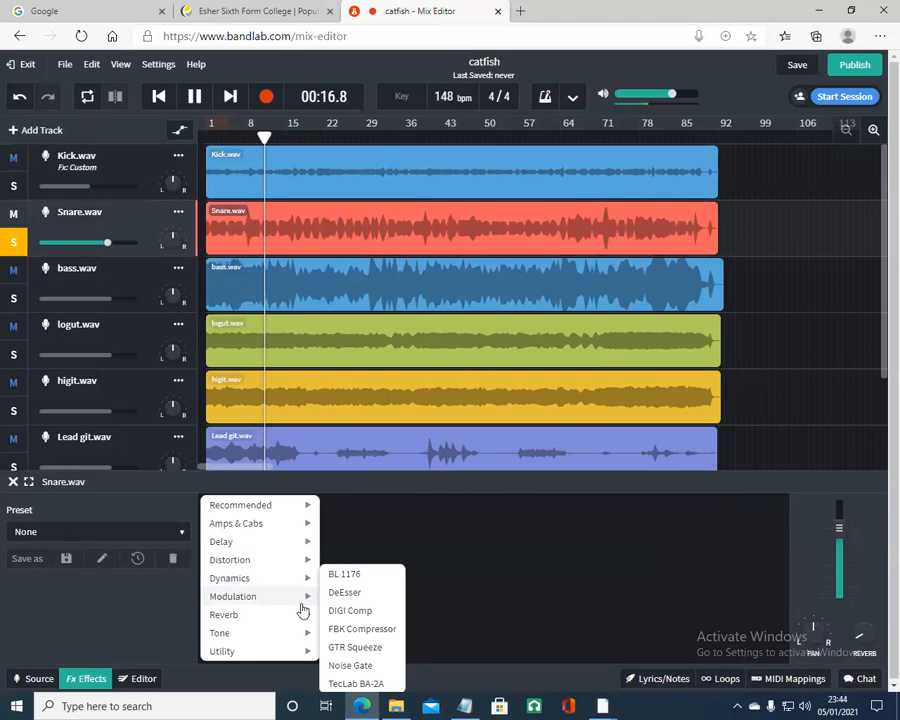
left_click(363, 610)
left_click_drag(393, 578, 410, 587)
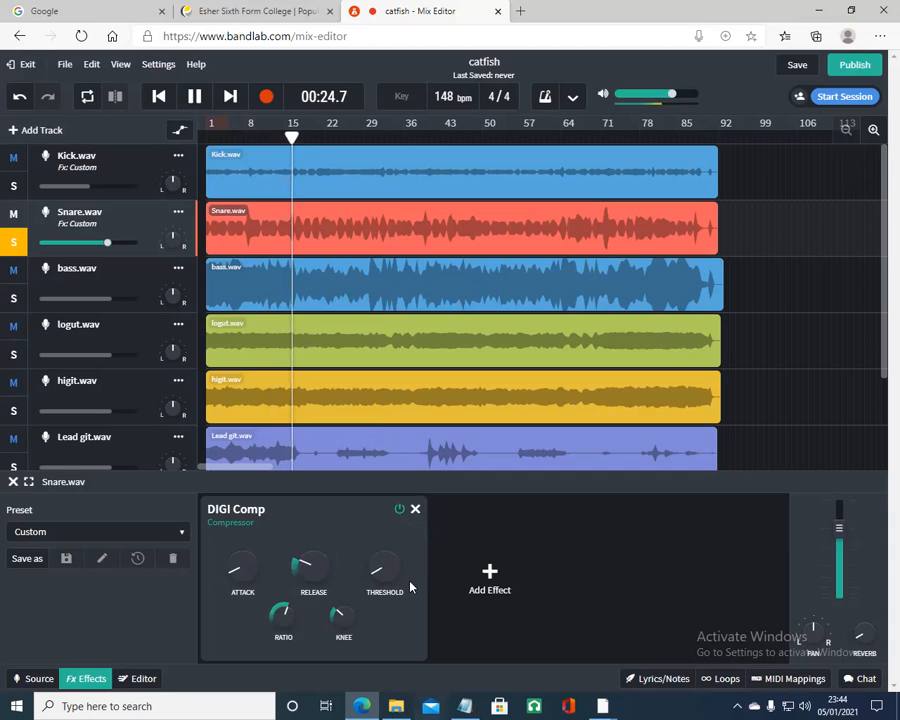
left_click(399, 510)
left_click(399, 510)
left_click_drag(386, 571, 386, 451)
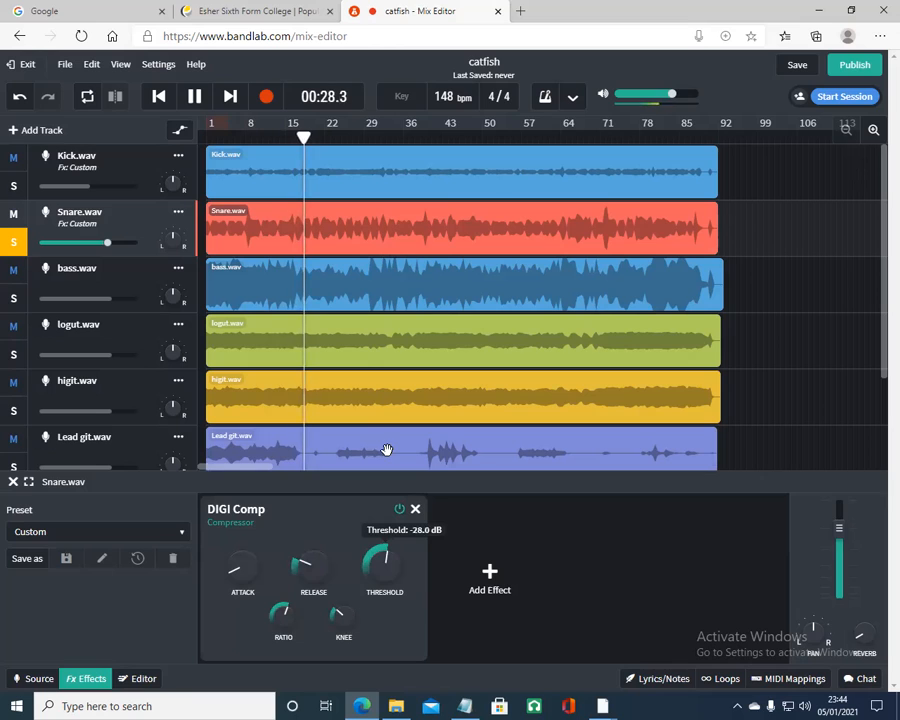
Step: Replace the Snare.wav compressor with a fresh DIGI Comp and lower its threshold to about -44.6 dB
left_click(415, 509)
left_click(270, 574)
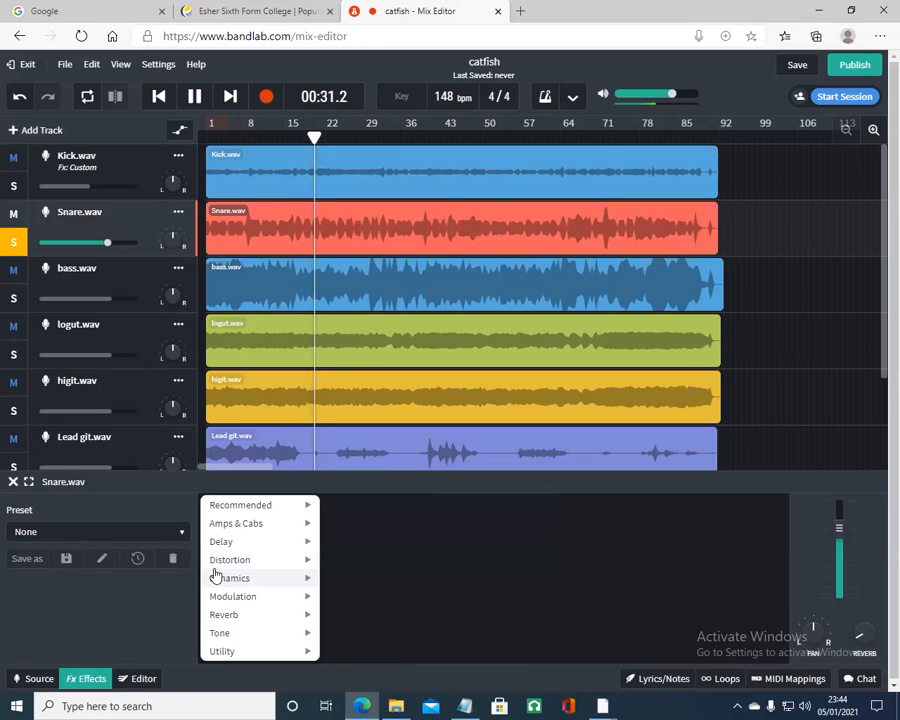
mouse_move(284, 586)
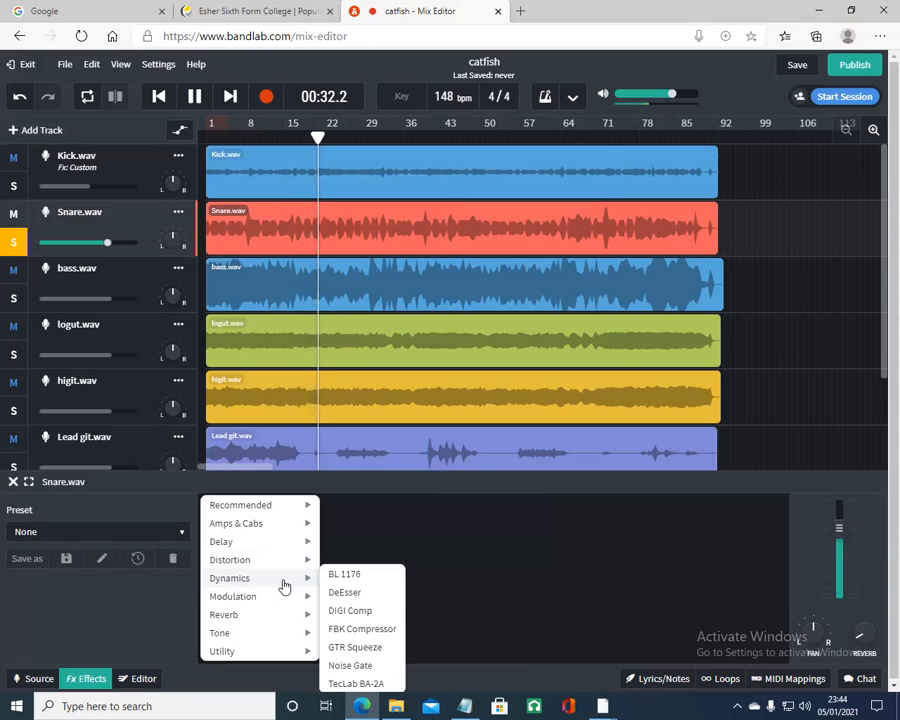
left_click(366, 611)
left_click_drag(378, 600, 377, 654)
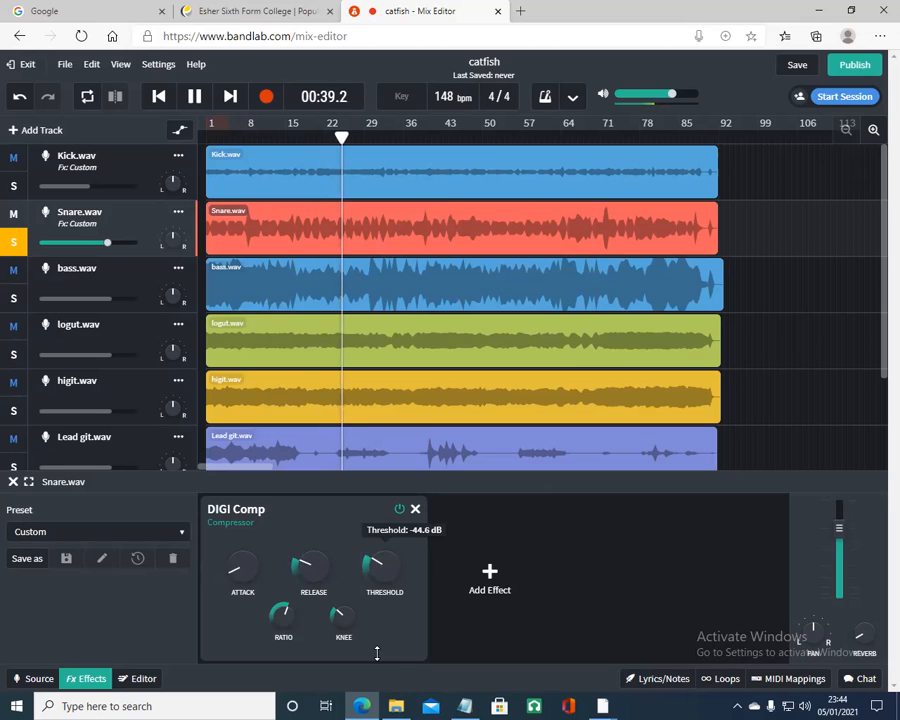
Step: Increase the attack and slightly raise the threshold of the Snare.wav compressor, and lower the track's volume to about -9.0 dB
left_click_drag(245, 565, 246, 544)
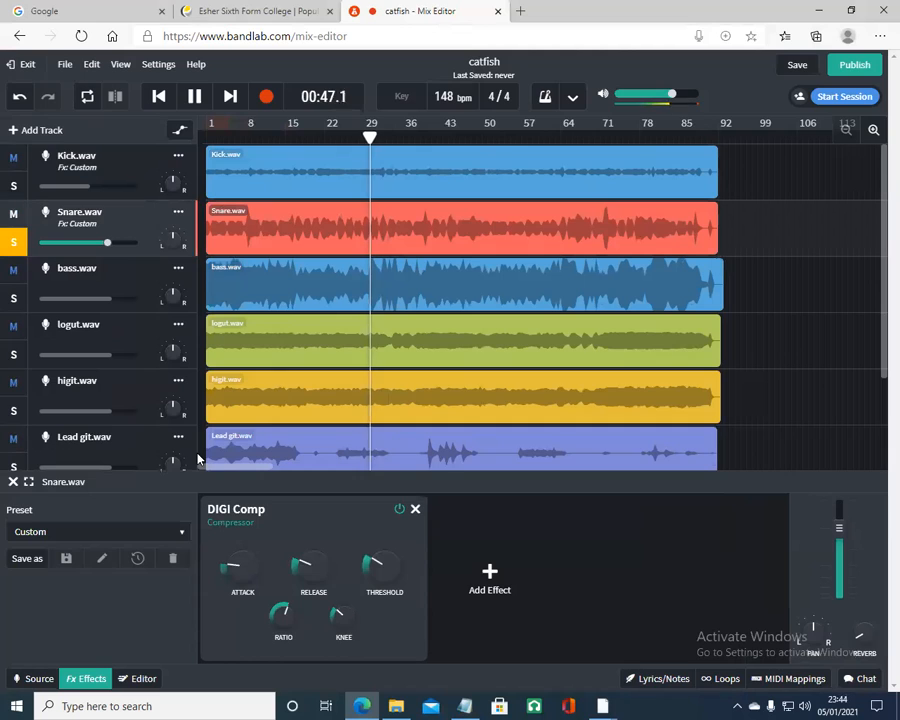
left_click_drag(109, 246, 79, 242)
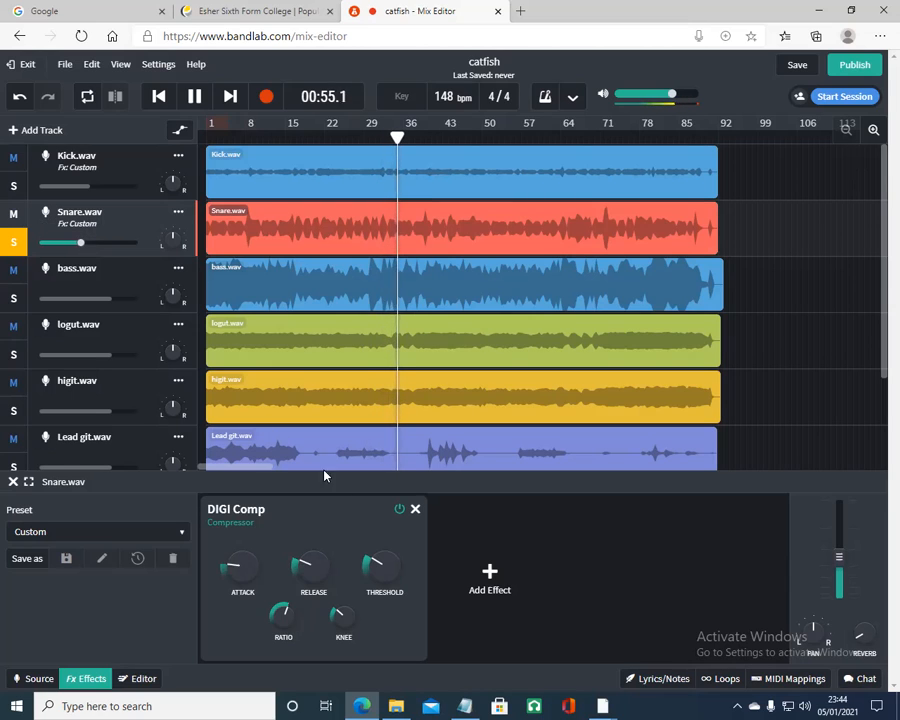
left_click_drag(380, 567, 378, 558)
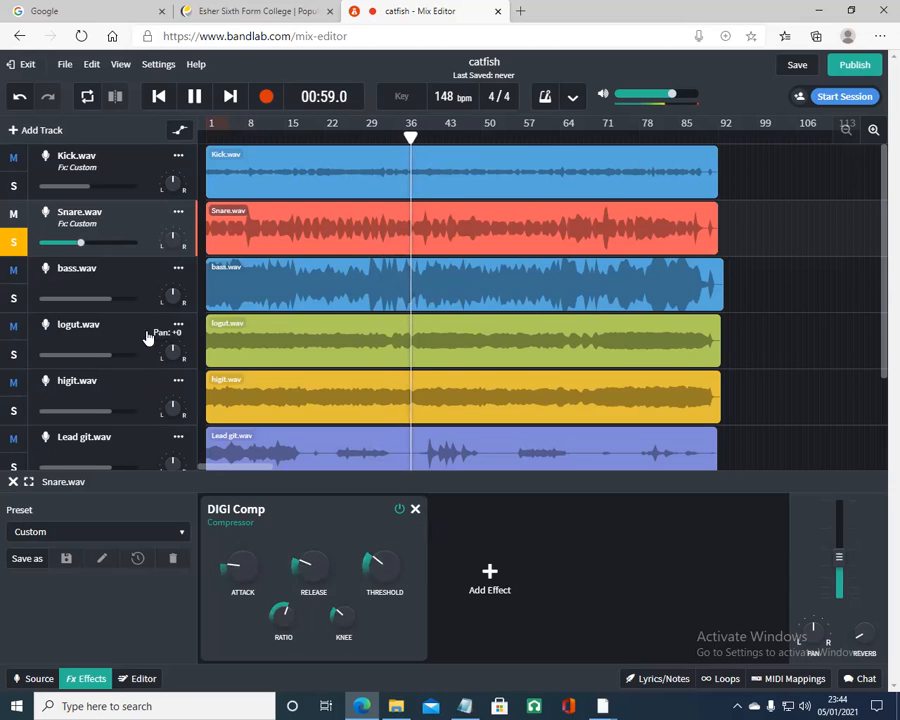
mouse_move(81, 245)
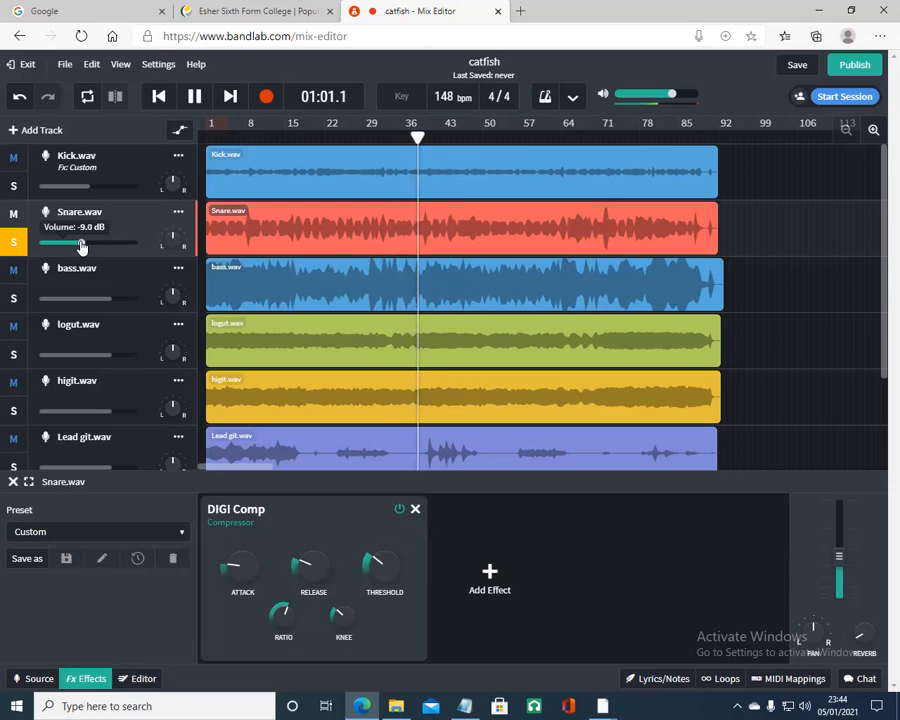
Step: Solo Kick.wav together with Snare.wav, review the kick's compressor, and raise the Snare.wav volume to about -7.3 dB
left_click(18, 187)
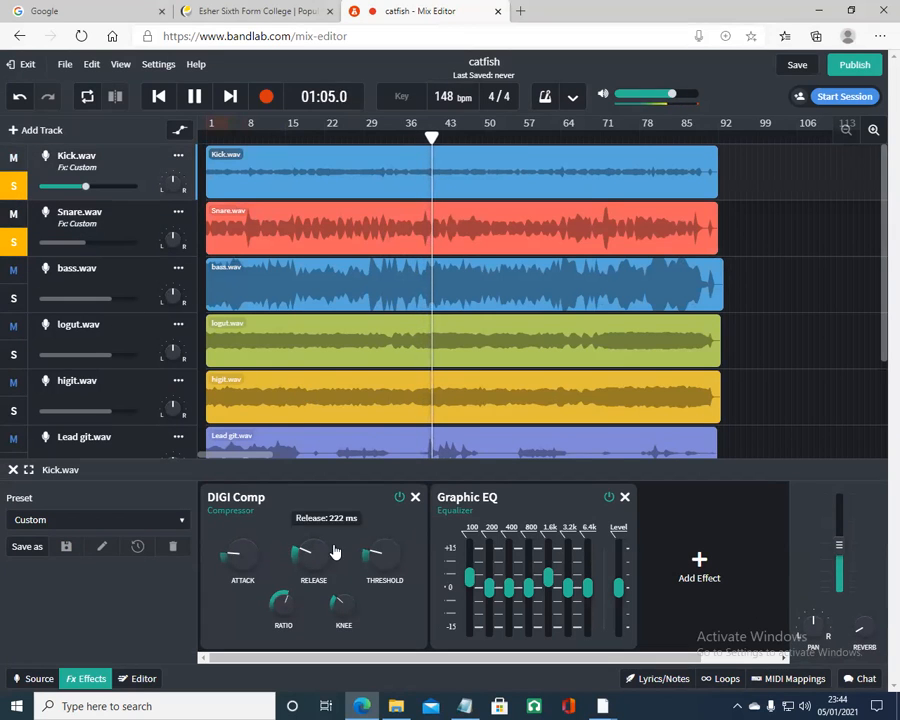
mouse_move(369, 554)
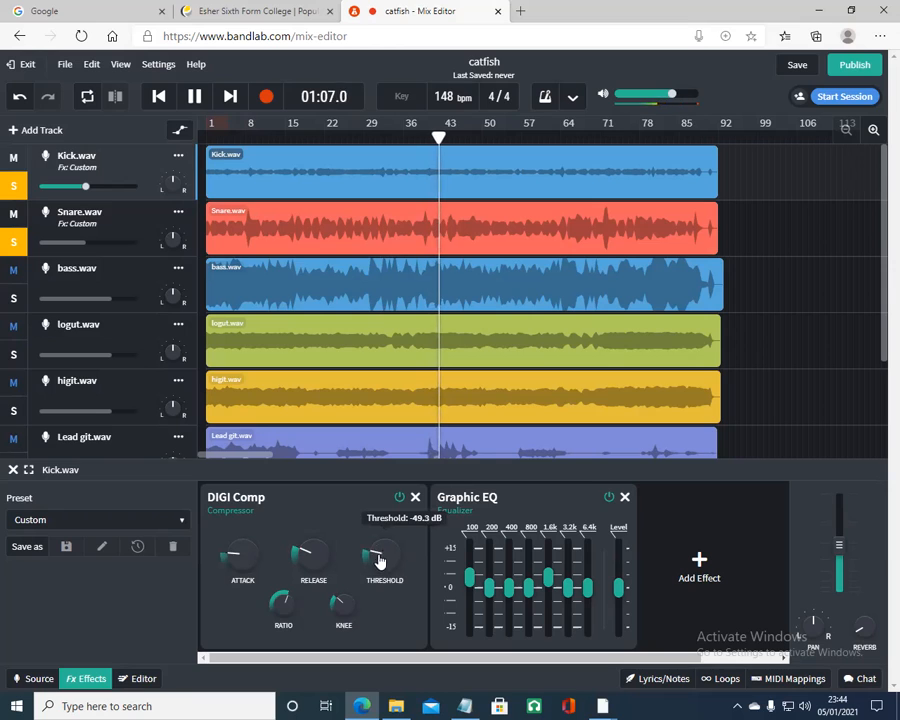
left_click(127, 228)
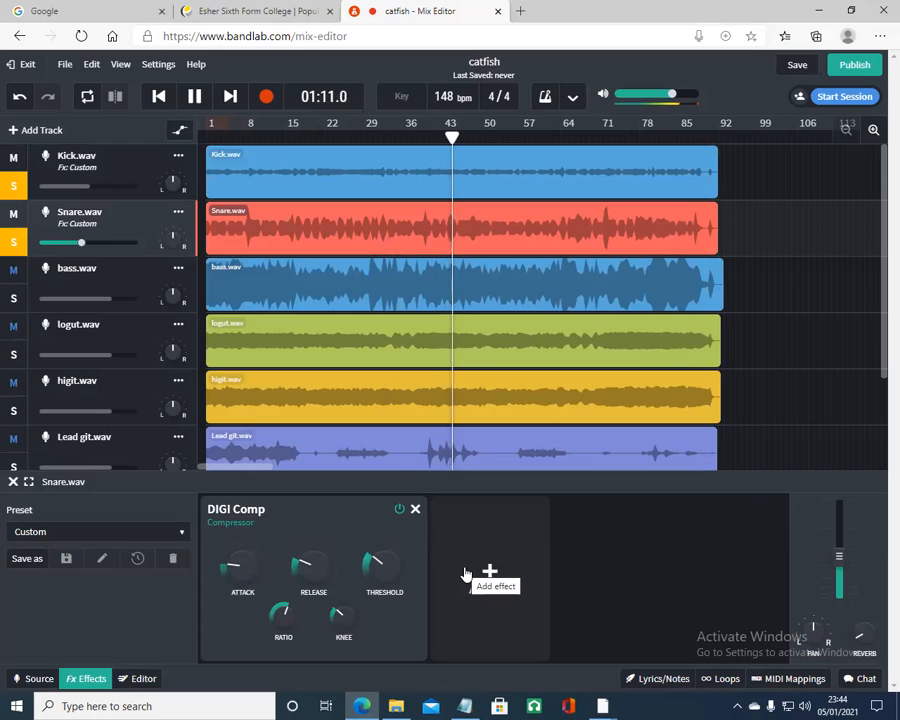
left_click(86, 190)
left_click(84, 246)
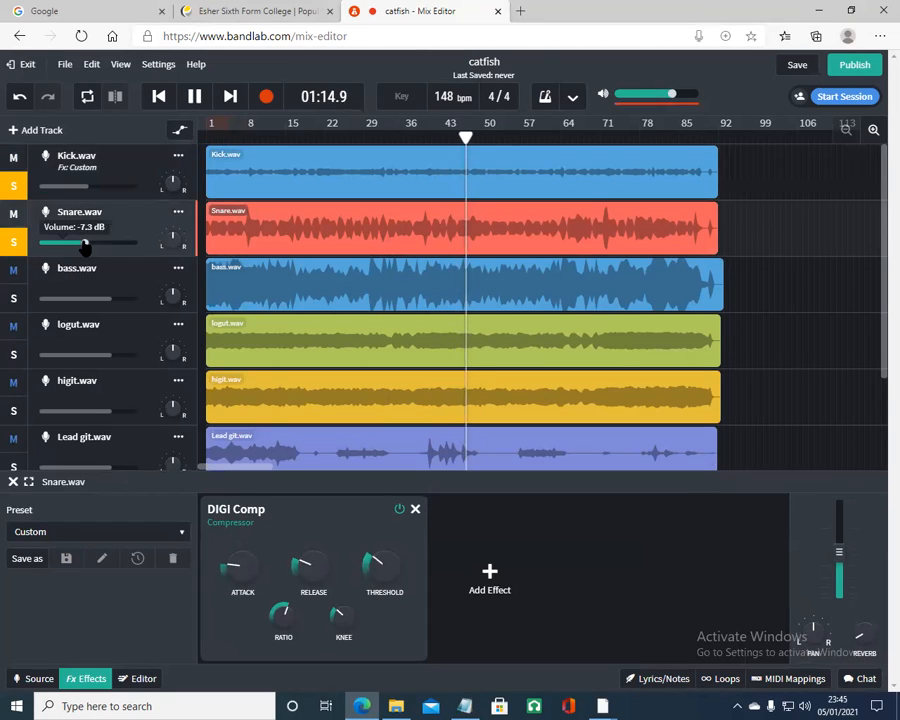
Step: Add bass.wav to the soloed tracks, stop playback and return to the beginning of the song
left_click(16, 298)
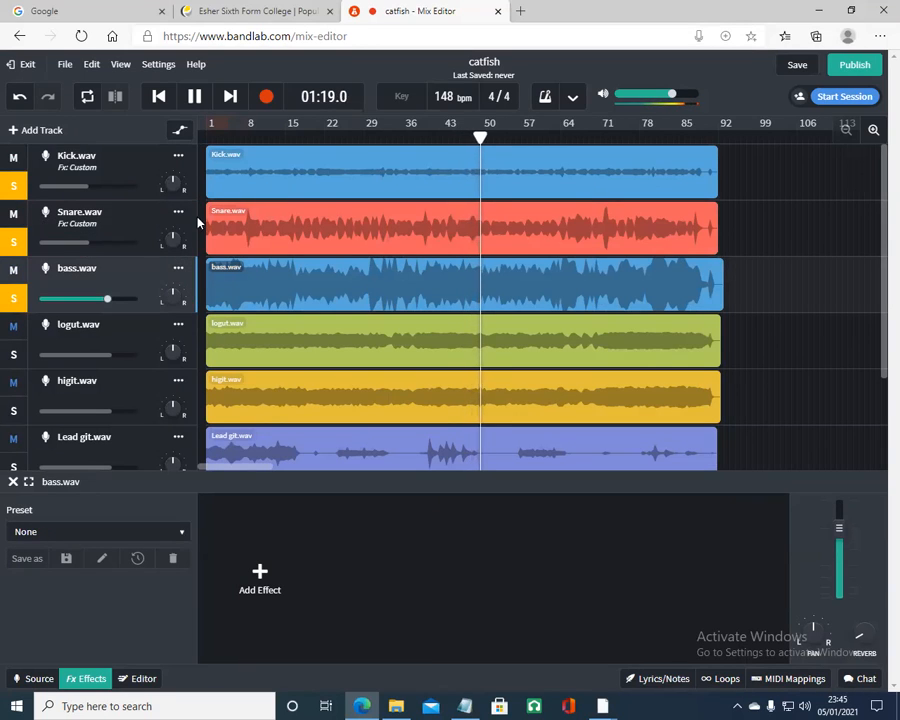
left_click(194, 102)
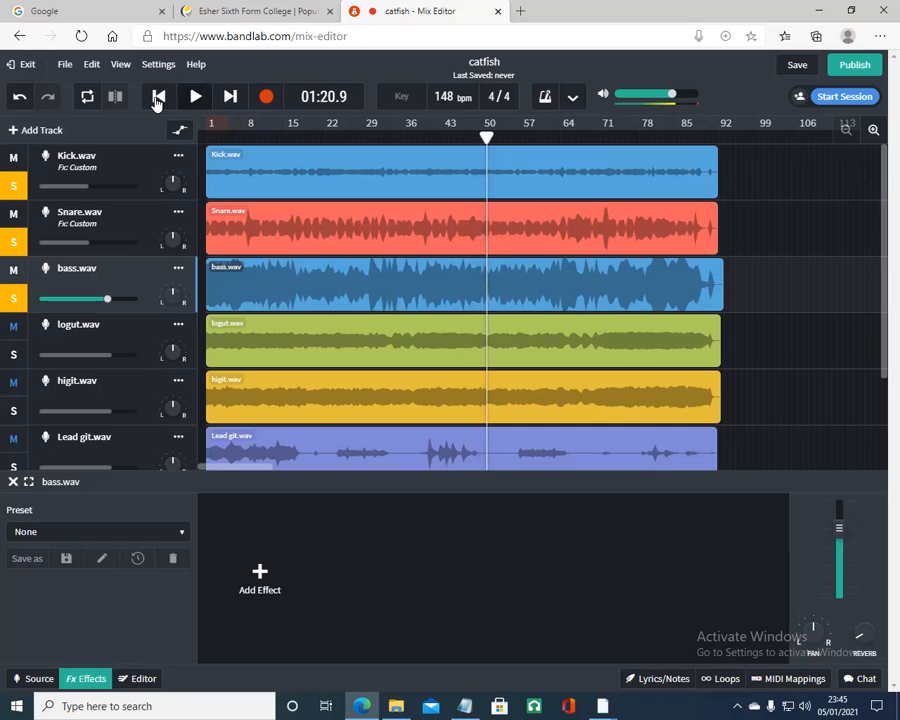
left_click(159, 102)
left_click(157, 101)
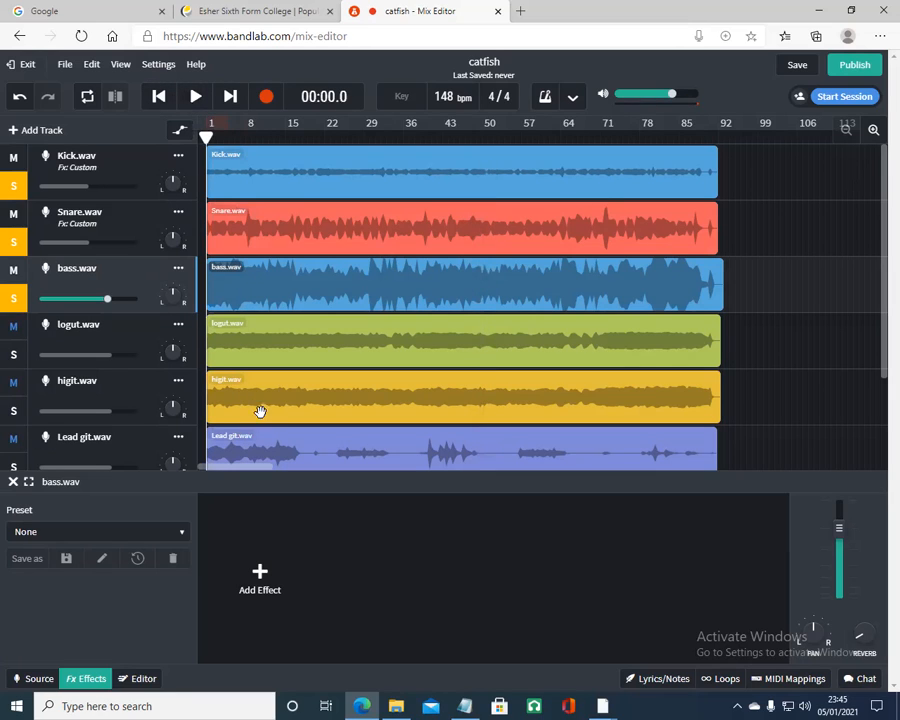
Step: Try a Multi Amp Pro on bass.wav with the Classic Bassman amplifier model
left_click(257, 572)
mouse_move(276, 530)
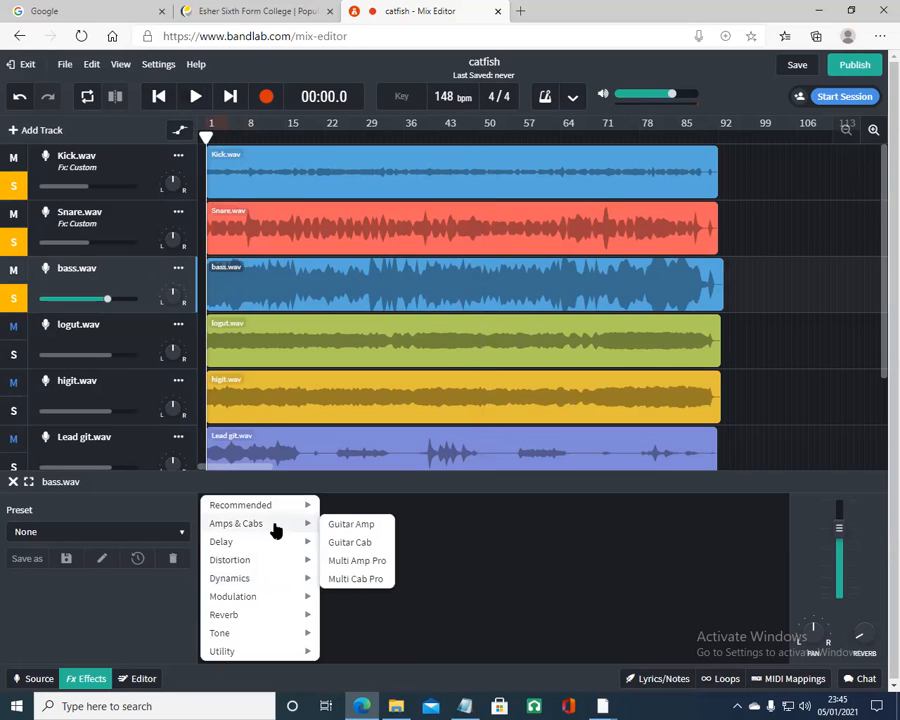
left_click(375, 562)
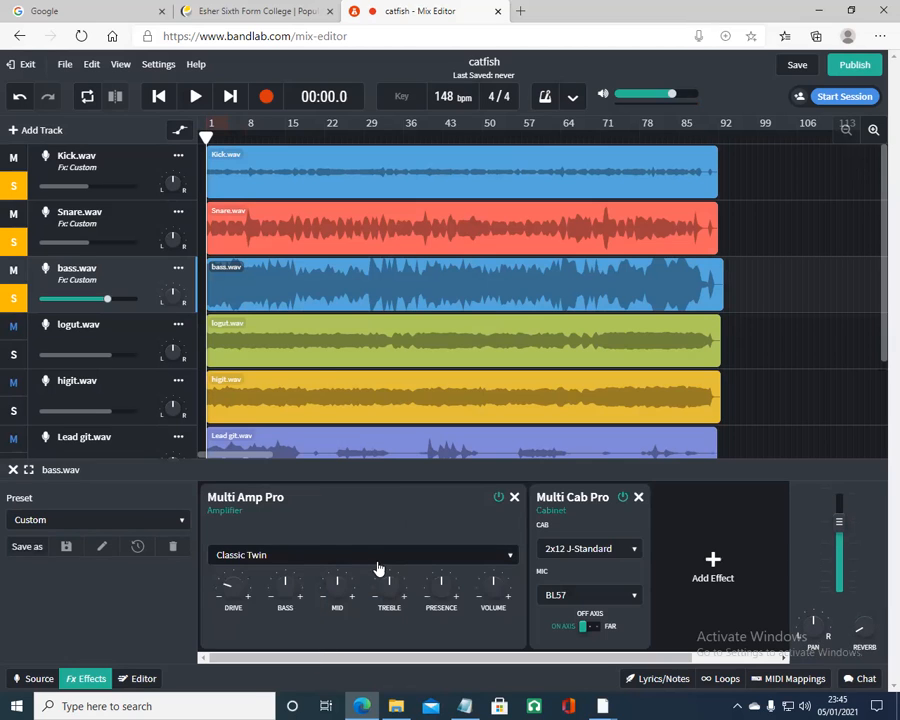
left_click(497, 557)
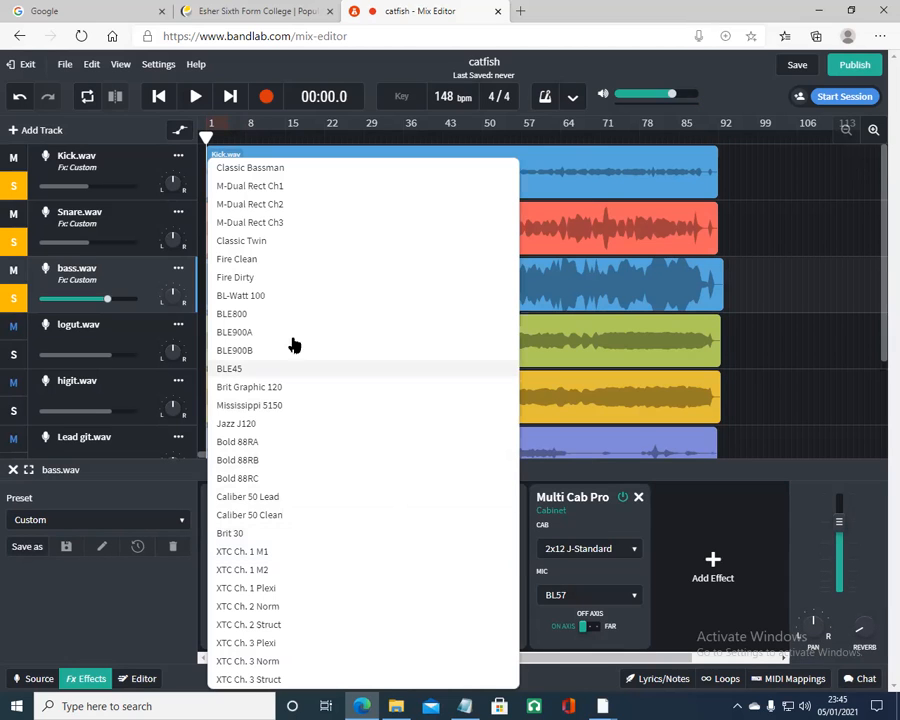
left_click(250, 169)
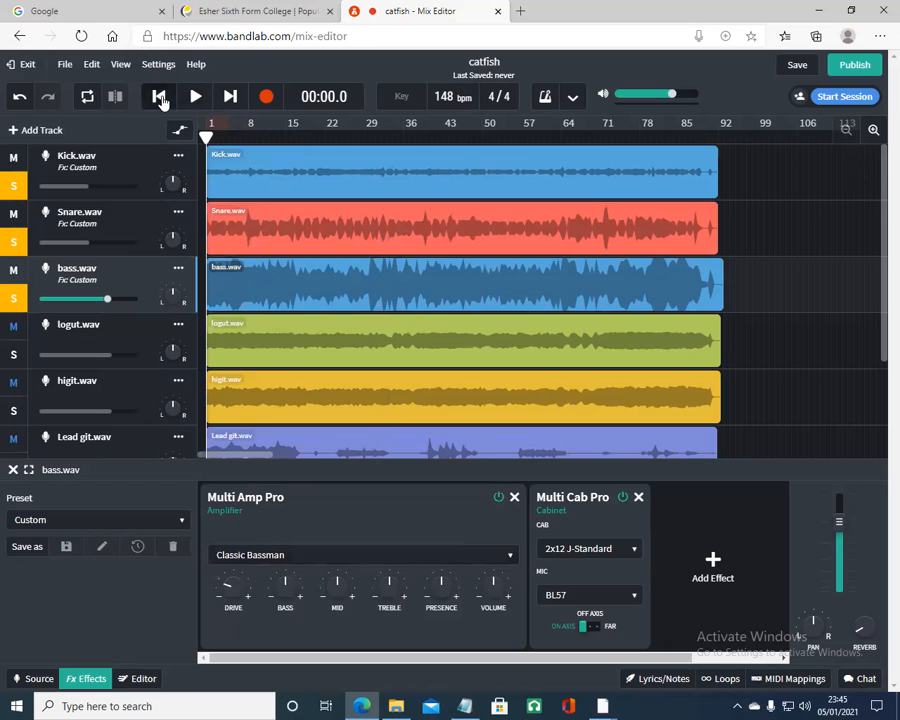
Step: Play the soloed tracks from the start and balance them, lowering bass.wav, setting Kick.wav to about -6.5 dB and fine-tuning Snare.wav
left_click(194, 99)
left_click_drag(108, 300, 92, 300)
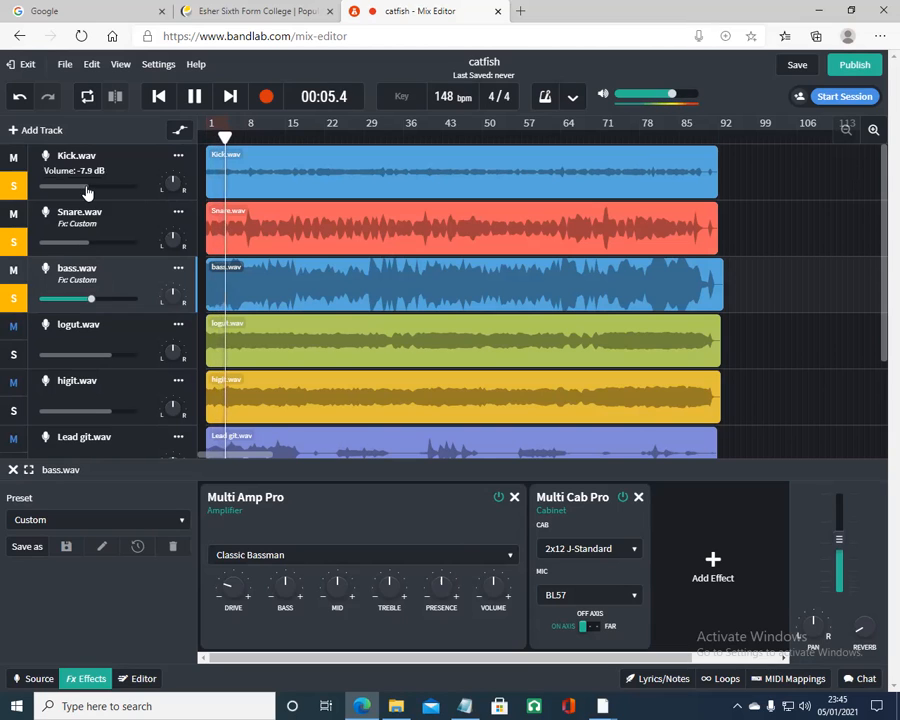
left_click(87, 244)
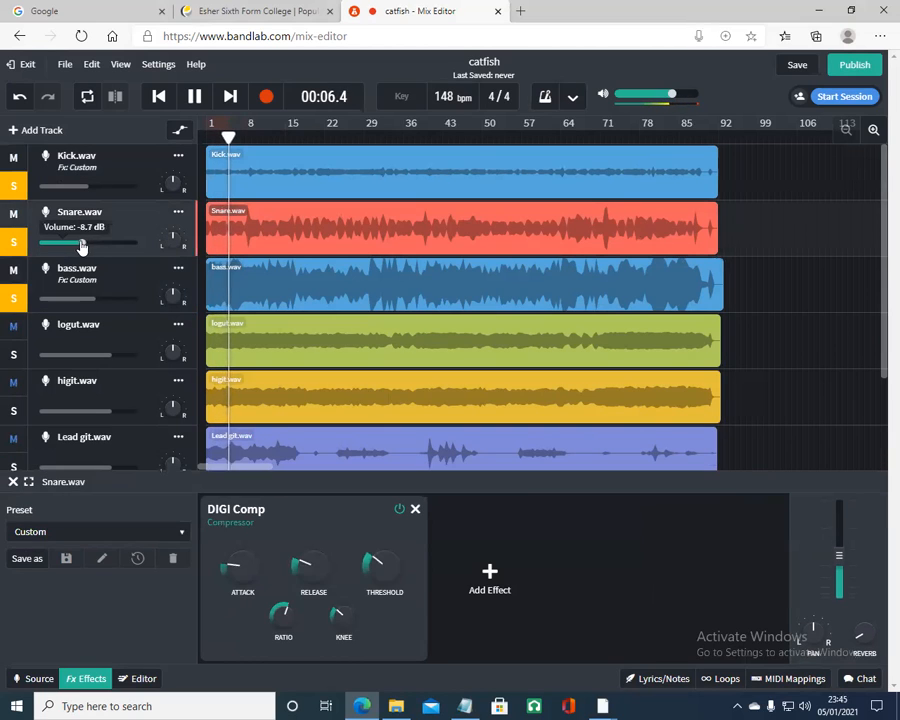
left_click(81, 188)
left_click_drag(79, 188, 88, 188)
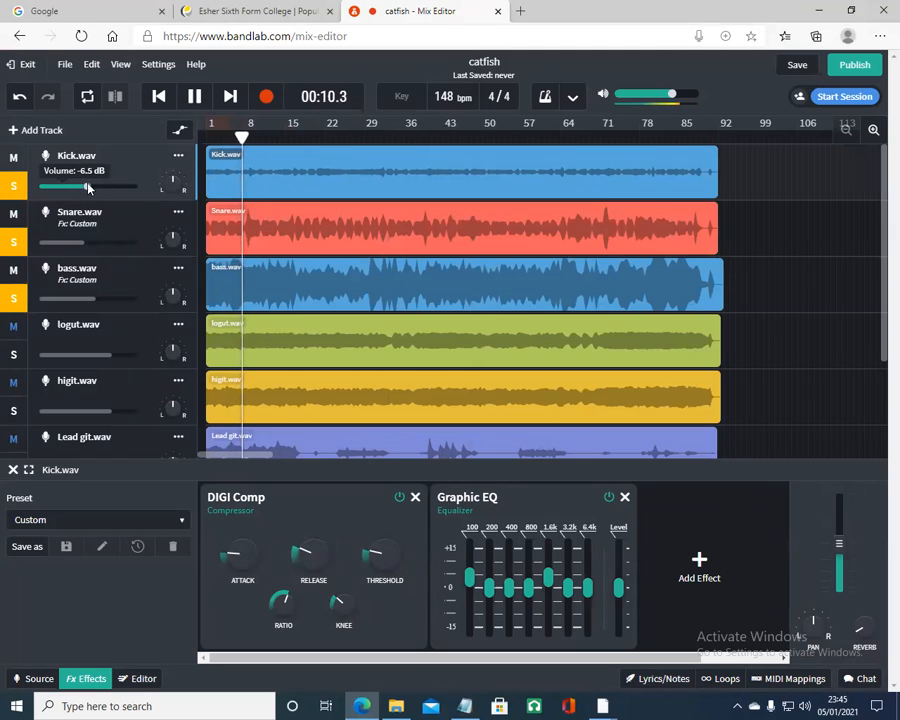
left_click(81, 246)
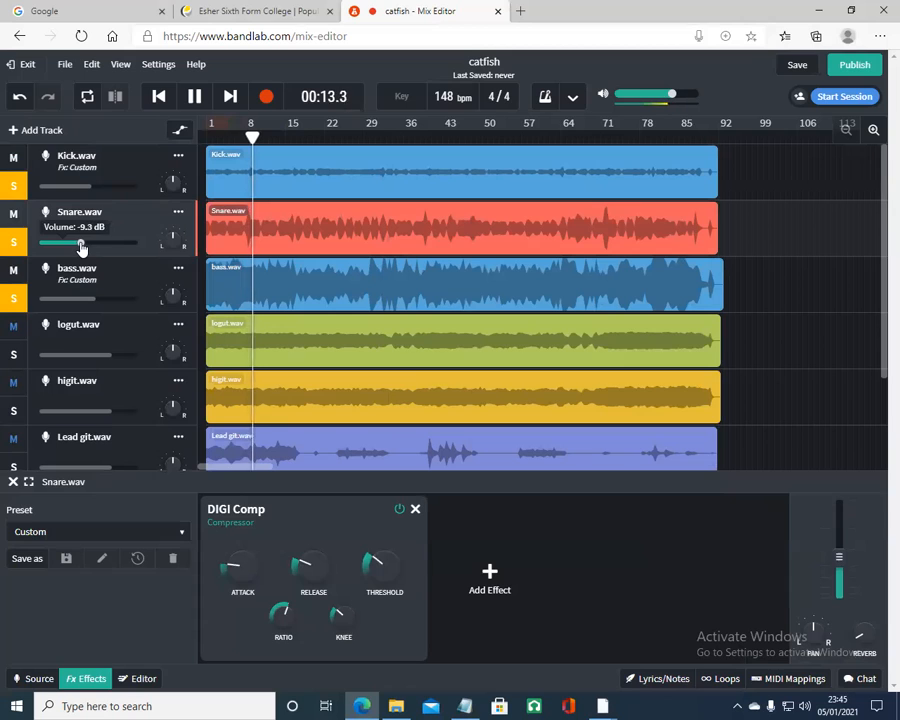
left_click_drag(94, 300, 94, 300)
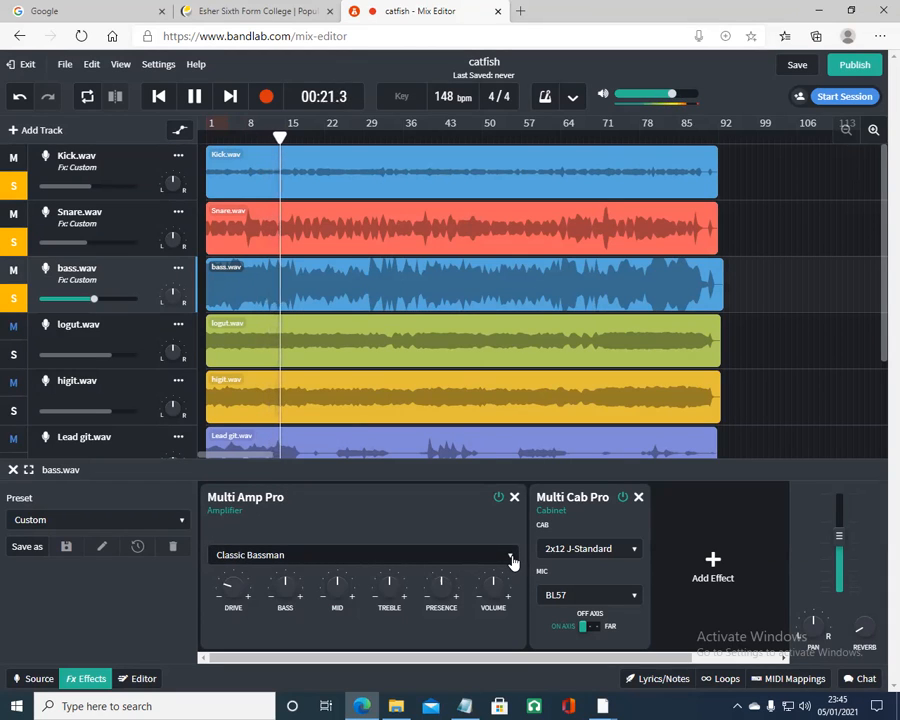
Step: Try stronger bass, mid and drive on the bass.wav amp, consult the mixing guide, and remove the amp and cabinet
left_click_drag(290, 582, 279, 467)
left_click_drag(336, 592, 346, 493)
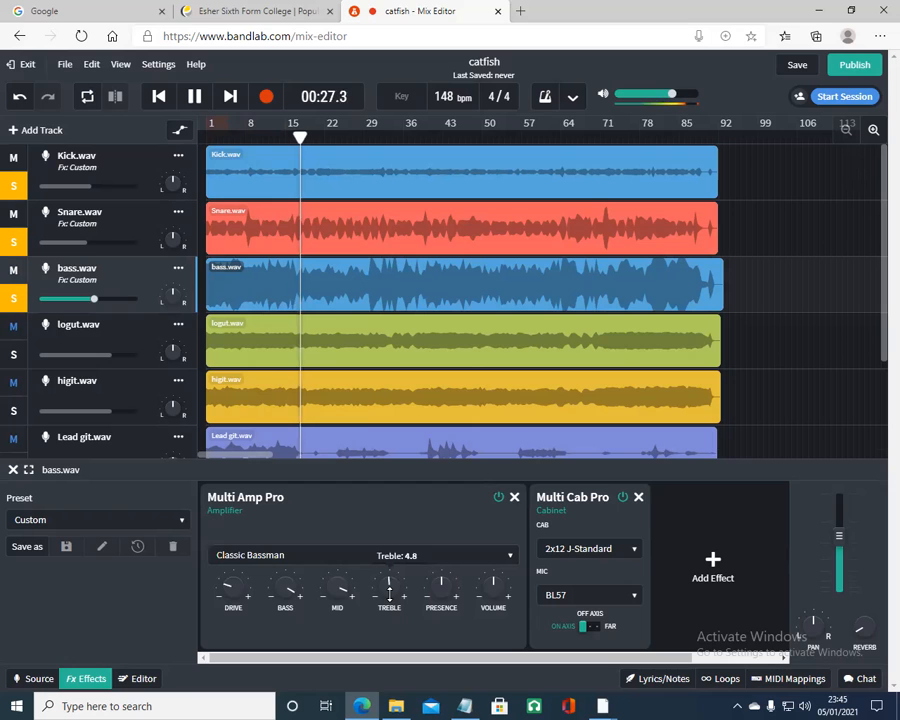
left_click(468, 705)
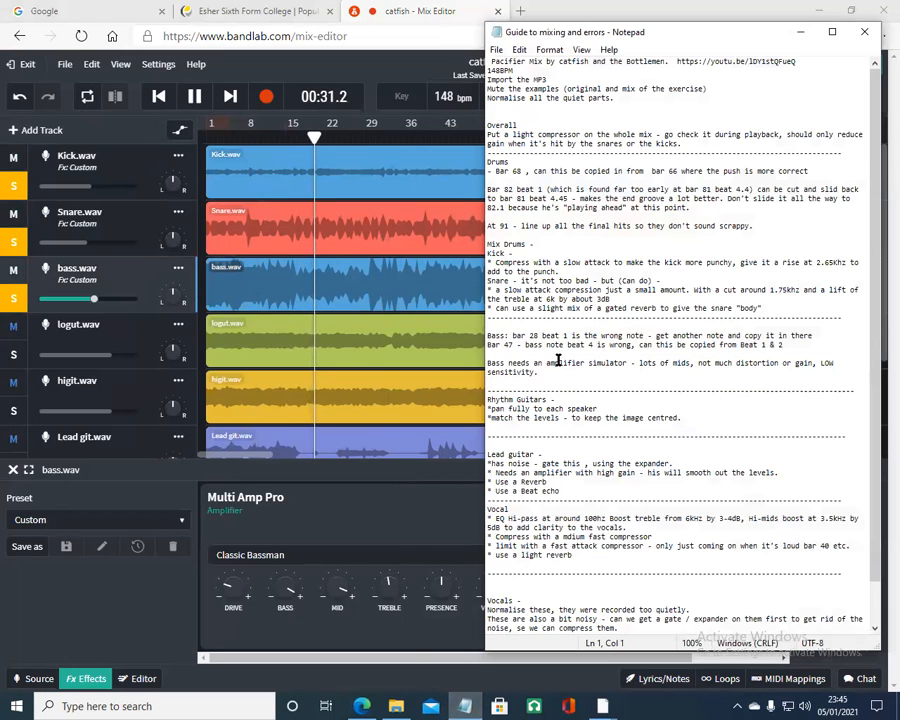
left_click(229, 593)
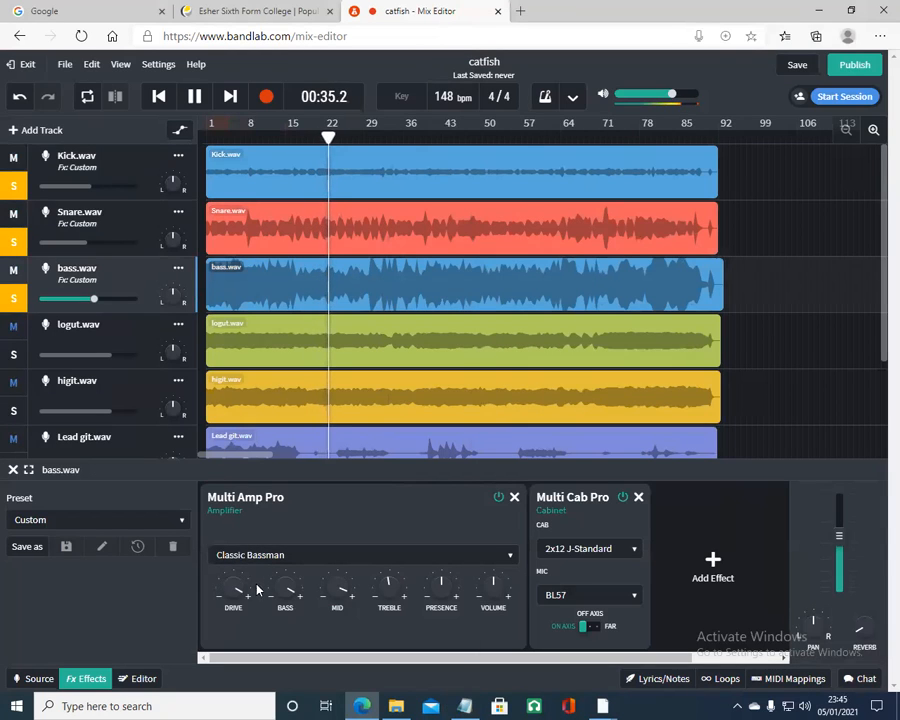
left_click_drag(241, 597, 253, 545)
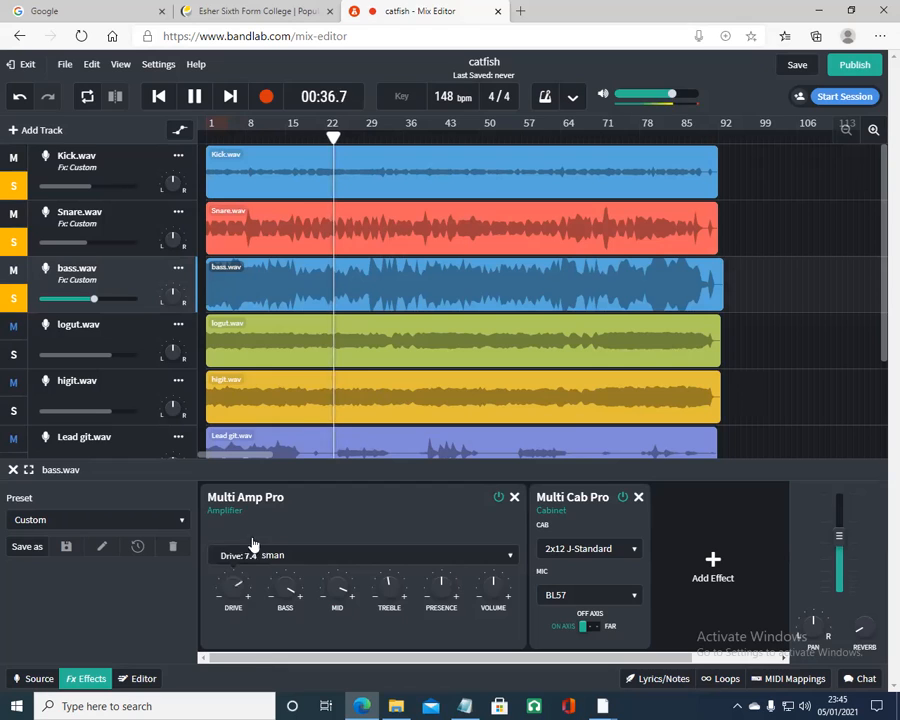
left_click(514, 497)
left_click(310, 507)
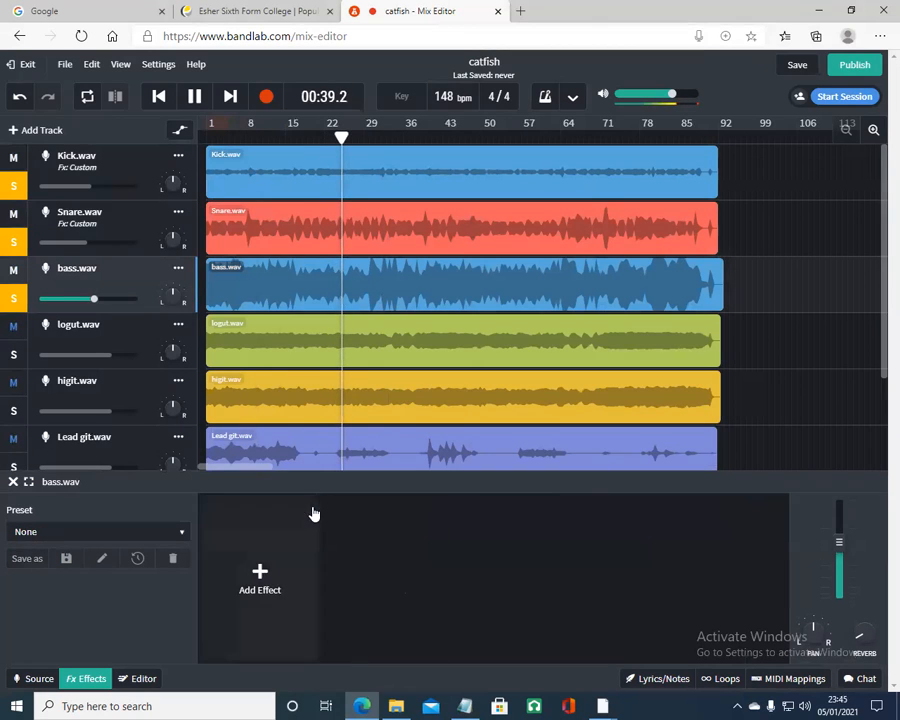
Step: Add a fresh Multi Amp Pro to bass.wav and choose the Classic Bassman amplifier model
left_click(260, 574)
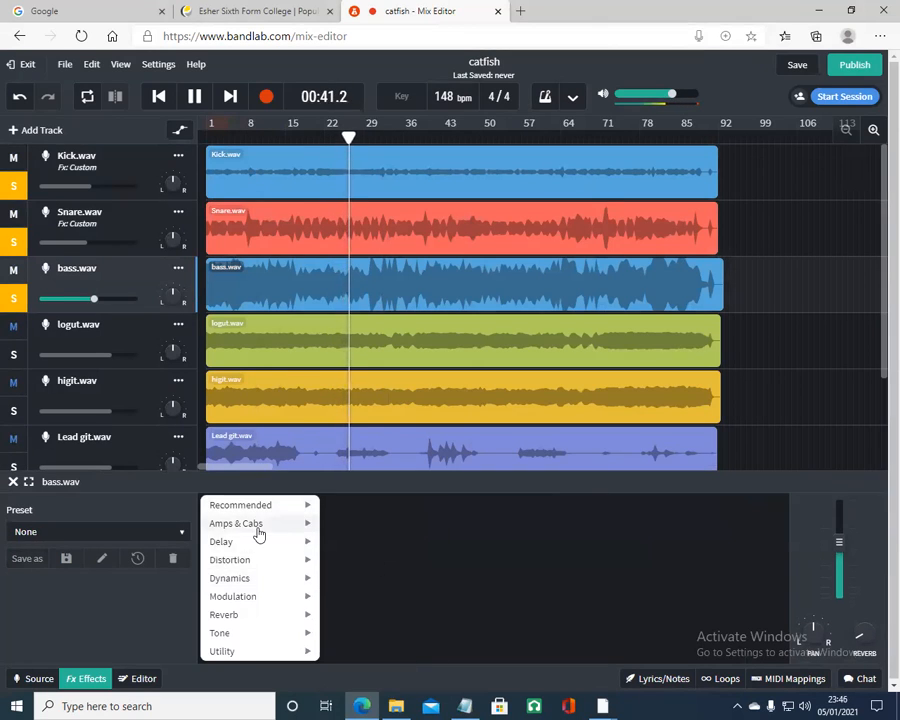
mouse_move(258, 530)
left_click(364, 560)
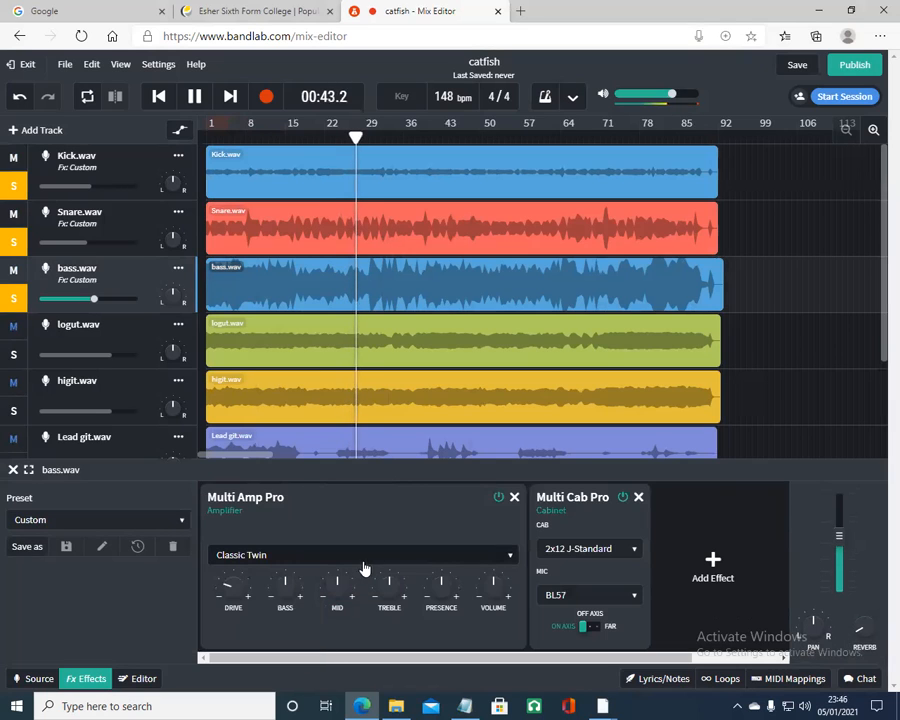
left_click(510, 556)
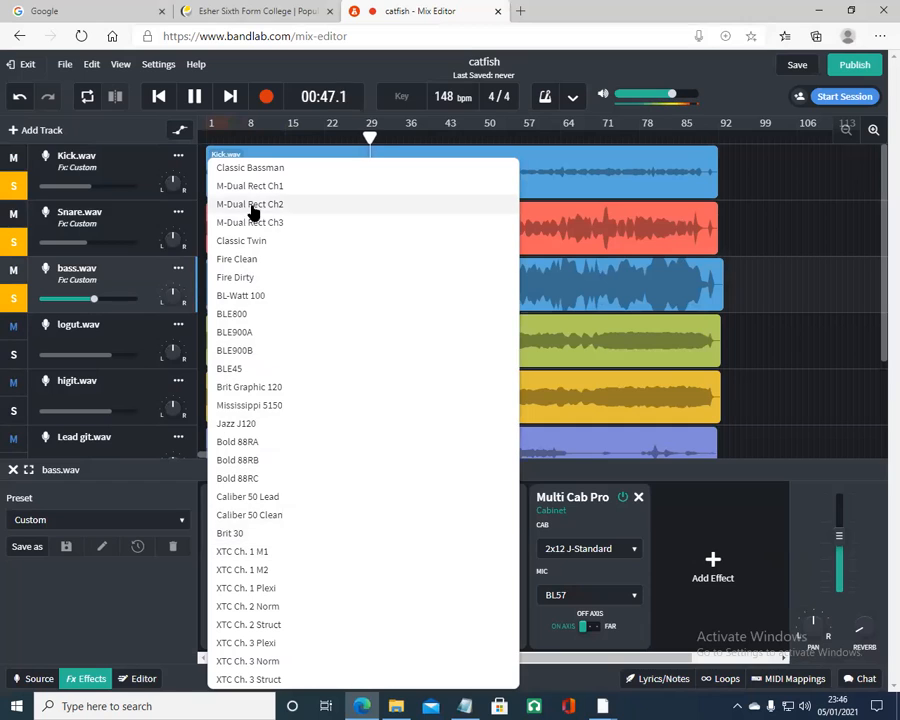
left_click(260, 168)
Step: Set the bass.wav amp's Bass to 10.0, boost its Mid, and settle the Drive at a moderately low level
mouse_move(231, 593)
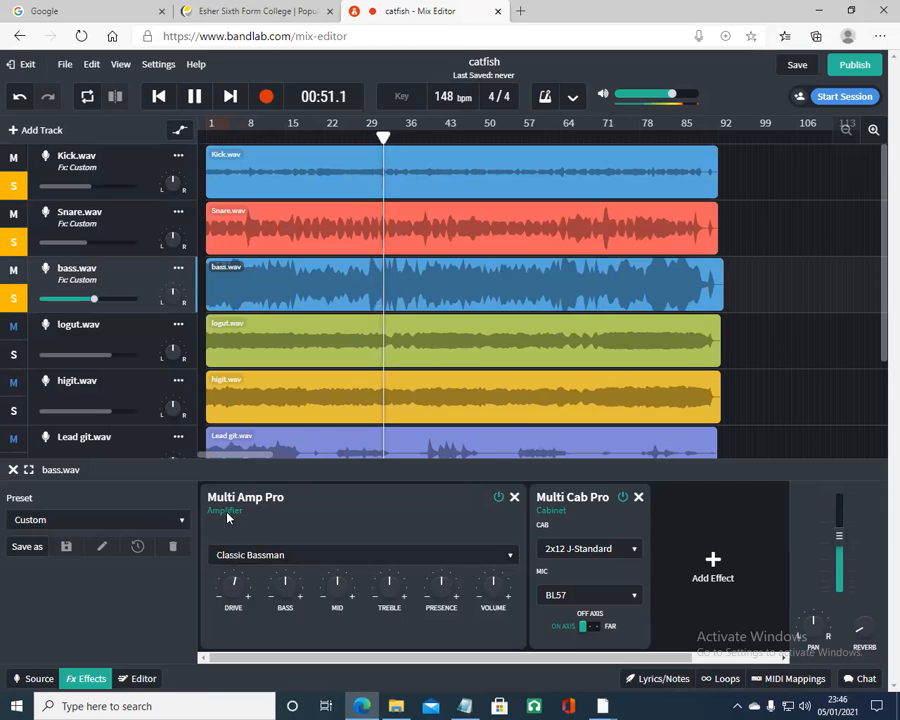
left_click_drag(285, 593, 279, 518)
left_click_drag(336, 580, 330, 518)
left_click_drag(234, 586, 249, 643)
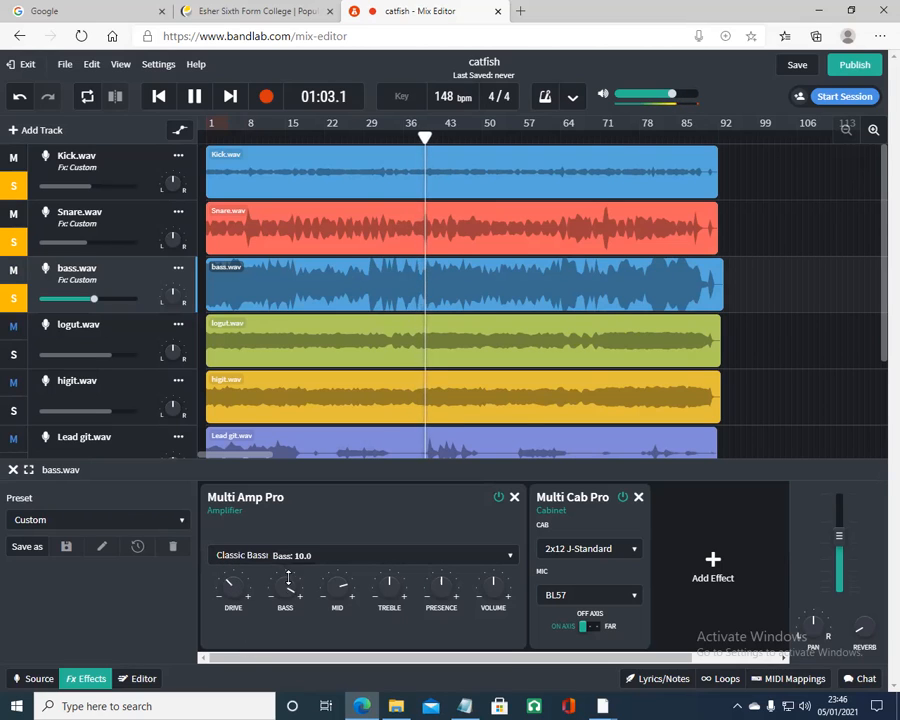
Step: Try the 4x10 J-Vintage cabinet on bass.wav, switch to the 8x10 Bass King, and set the BL57 microphone off axis
left_click(632, 550)
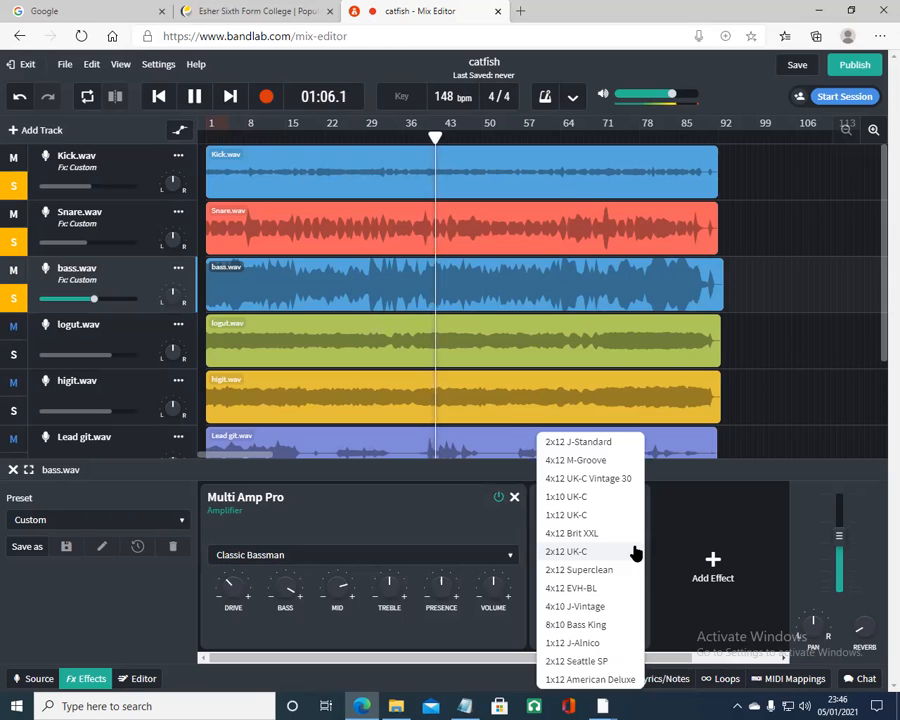
left_click(571, 605)
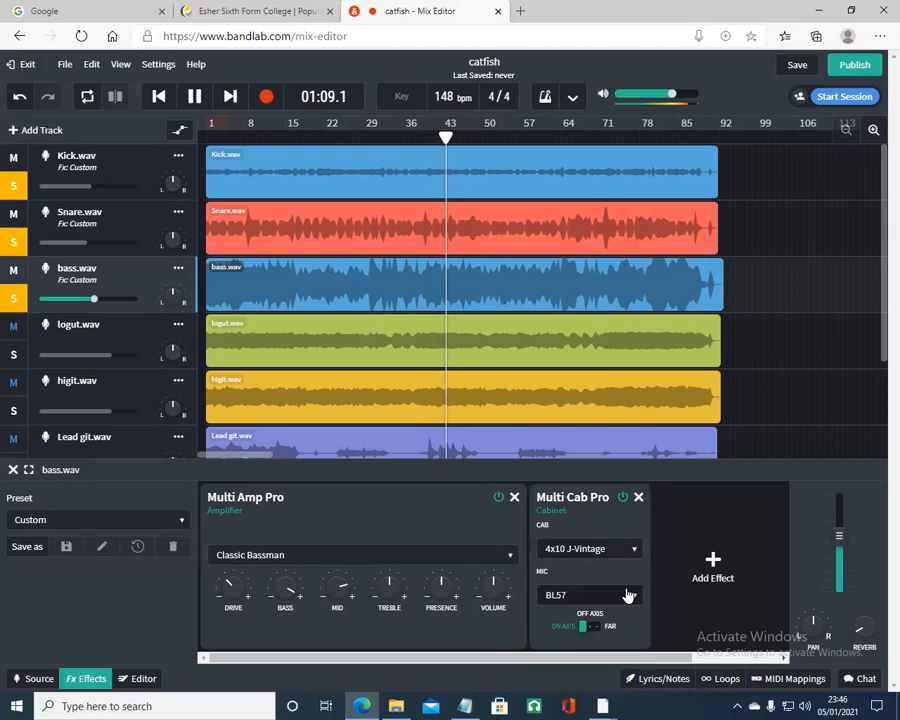
left_click(632, 550)
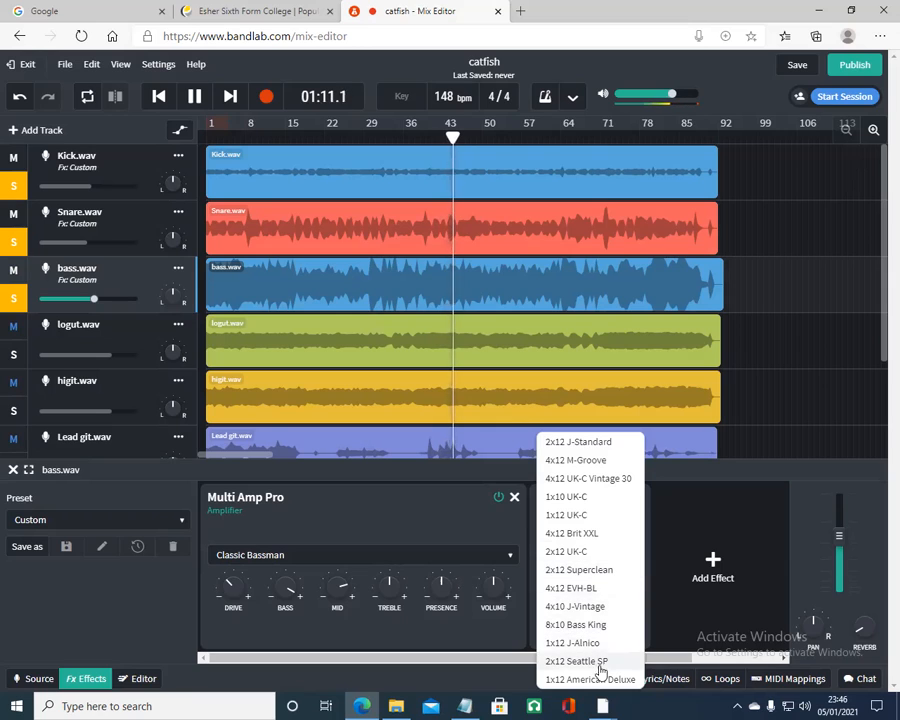
left_click(590, 625)
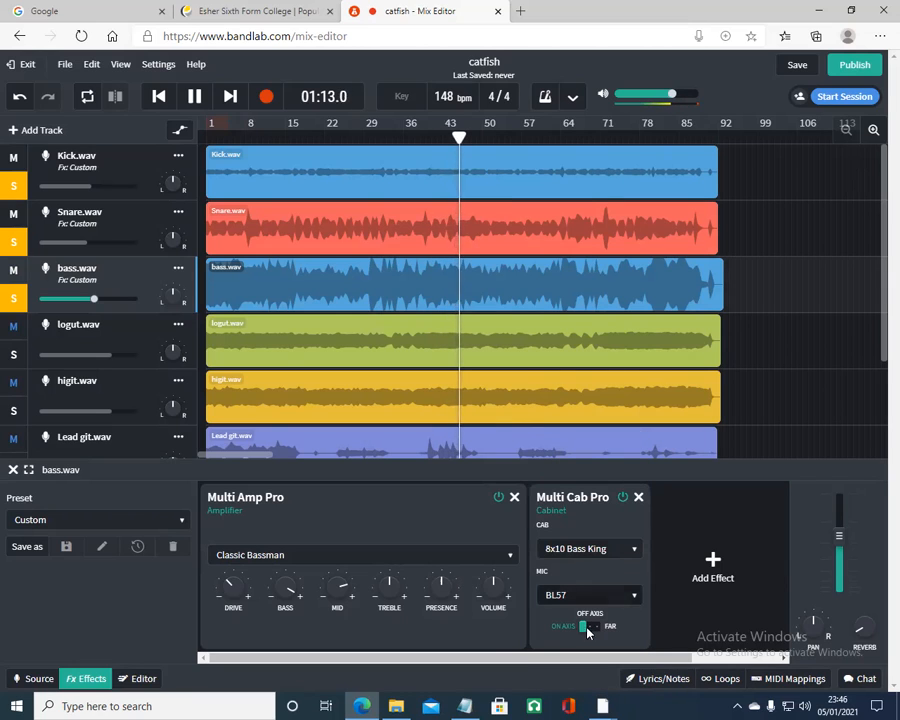
left_click_drag(588, 628, 597, 628)
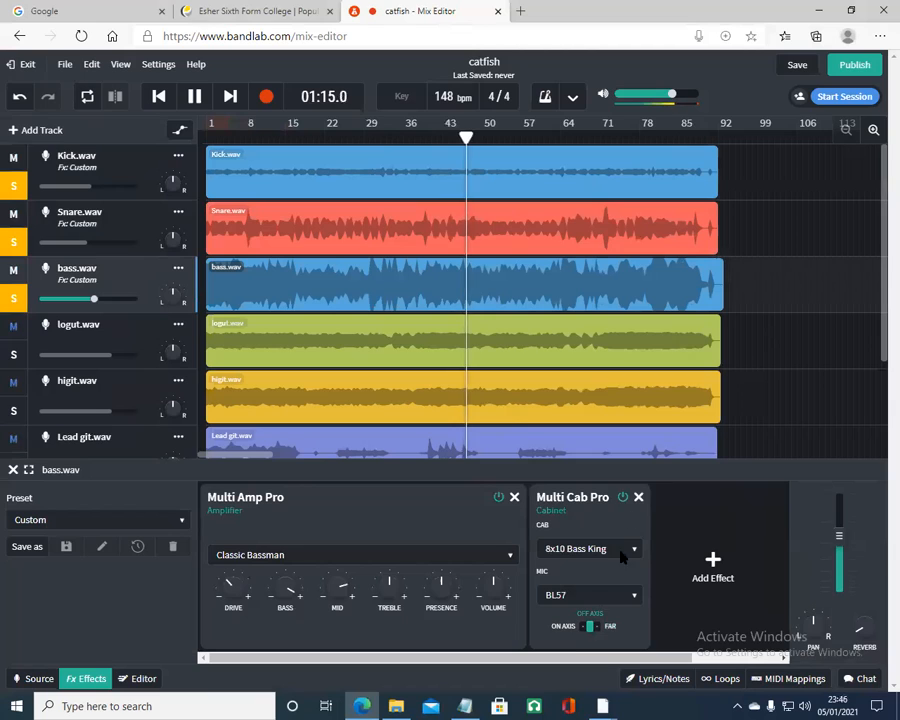
Step: Compare bass.wav with the cabinet bypassed and active, and remove its Multi Cab Pro
left_click(623, 498)
left_click(623, 498)
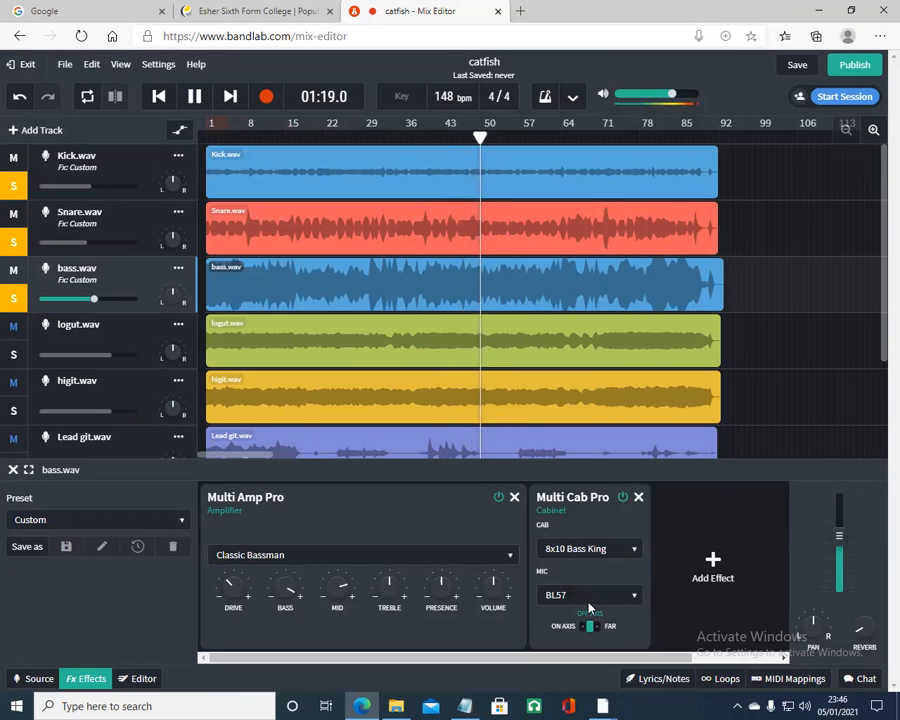
left_click(638, 497)
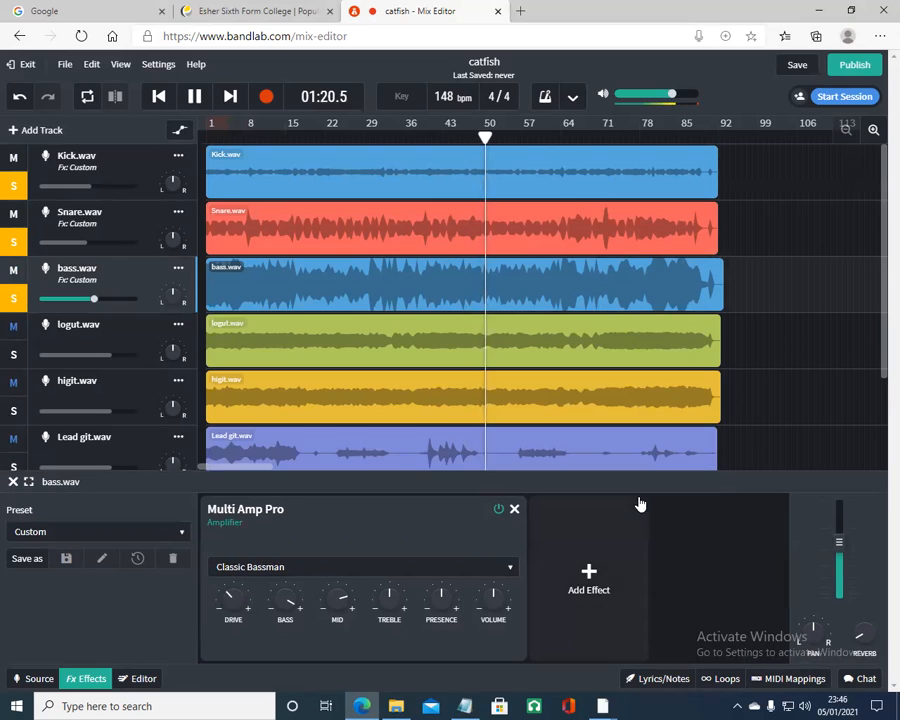
Step: Add a fresh Multi Cab Pro to bass.wav, try the 8x10 Bass King, and choose the 4x10 J-Vintage cabinet
left_click(593, 578)
mouse_move(594, 580)
mouse_move(597, 524)
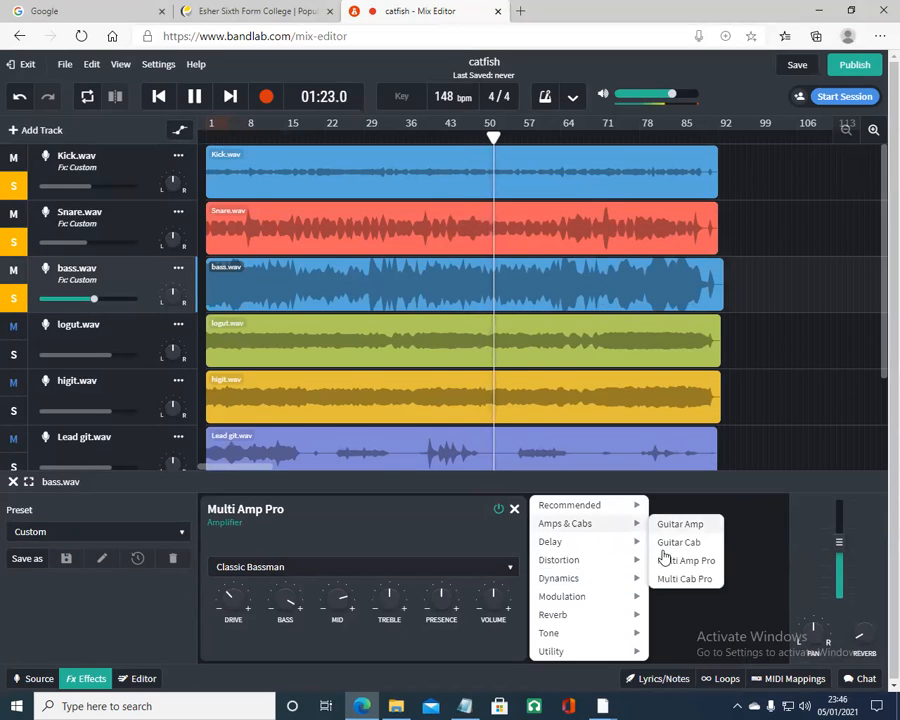
left_click(678, 580)
left_click(635, 549)
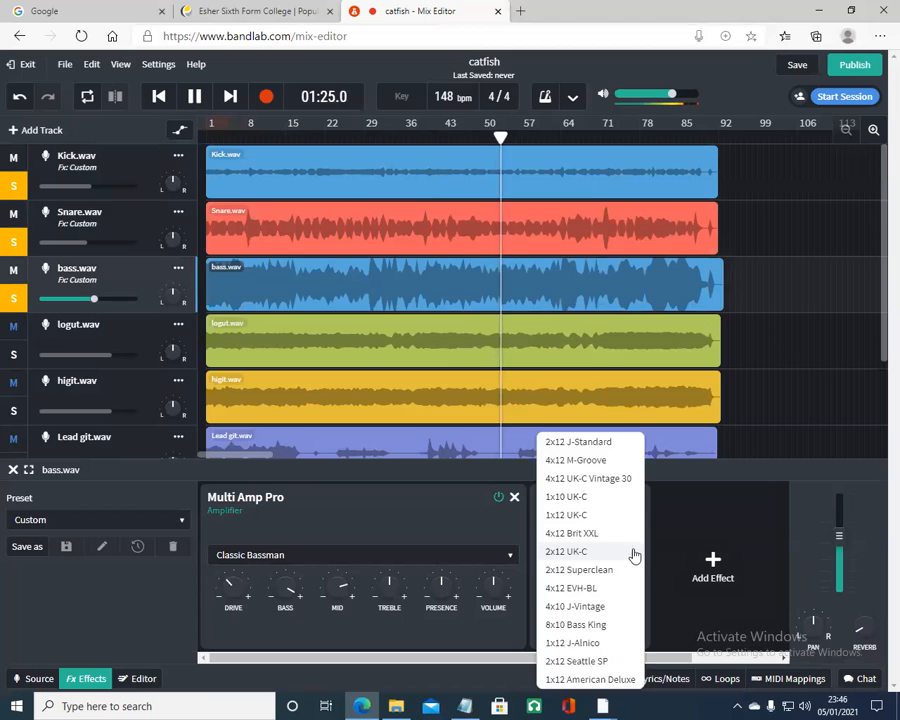
left_click(580, 625)
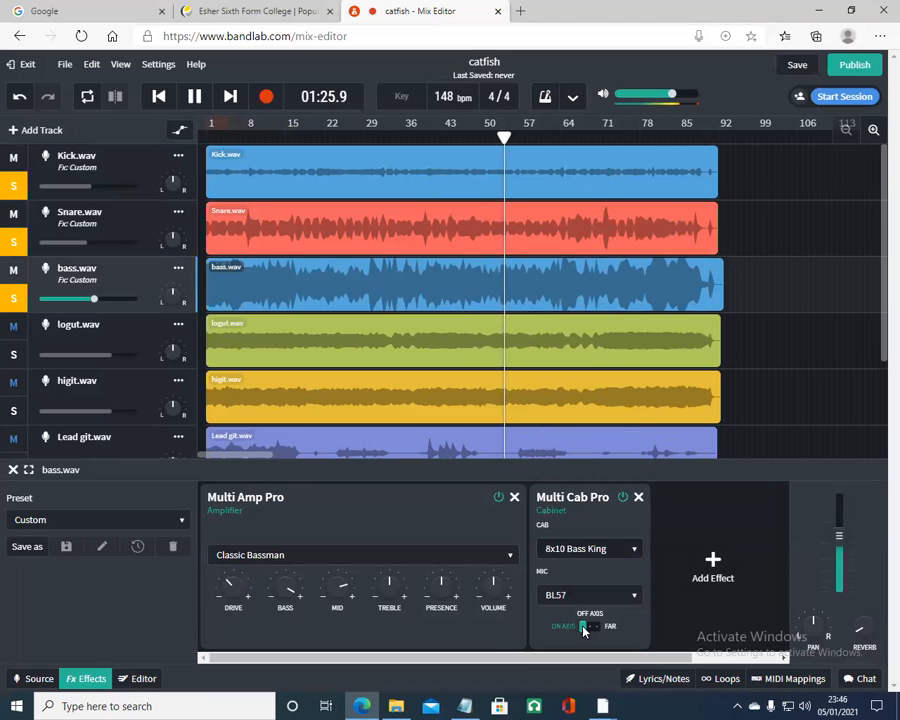
left_click(628, 547)
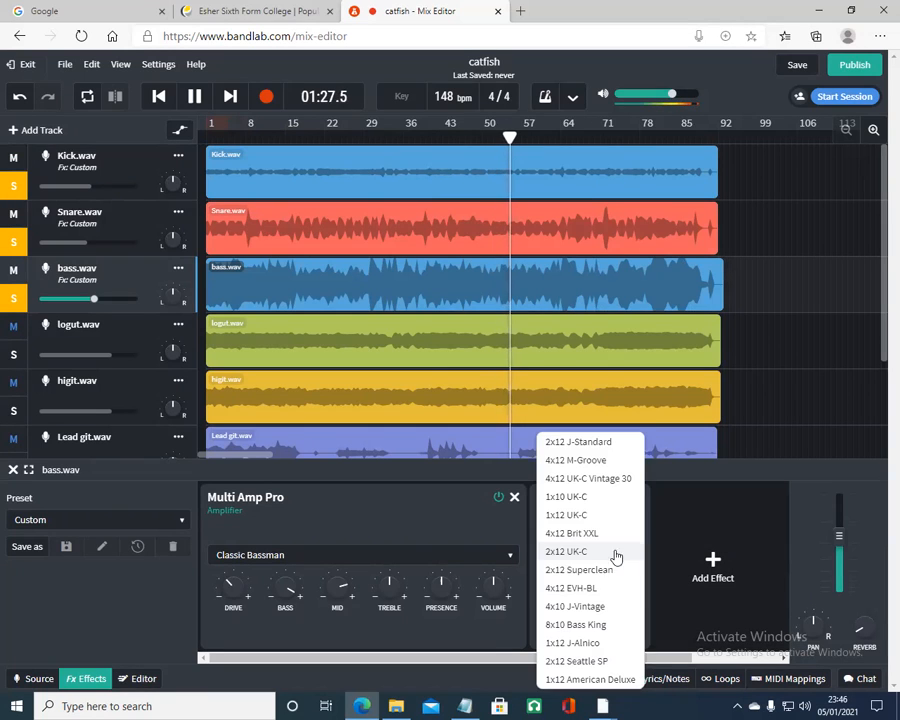
left_click(579, 610)
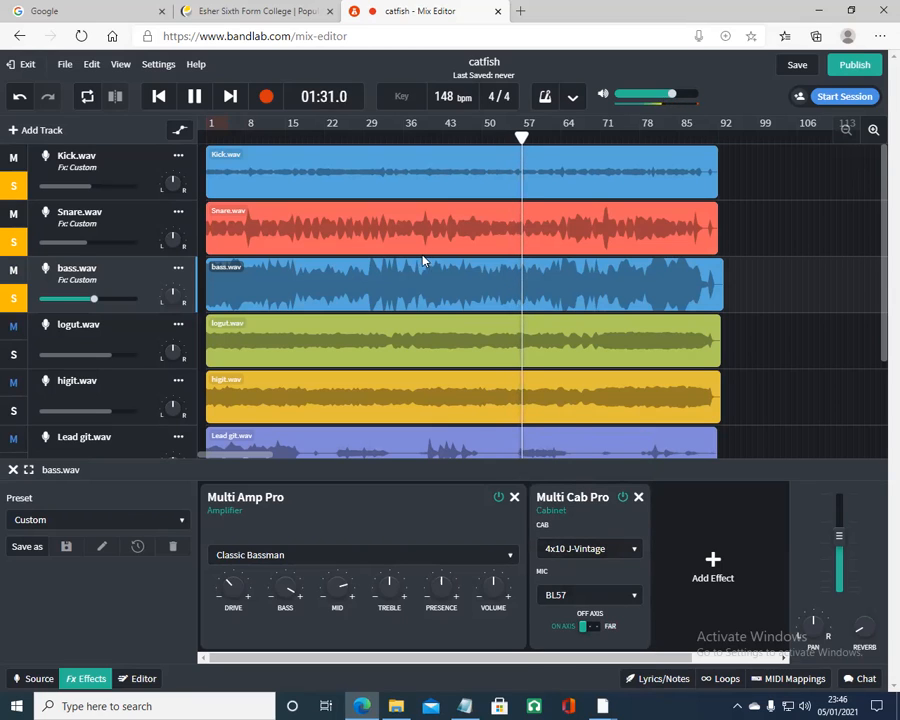
Step: Return playback to the start and switch the solos from kick, snare and bass to logut.wav and higit.wav
left_click(163, 99)
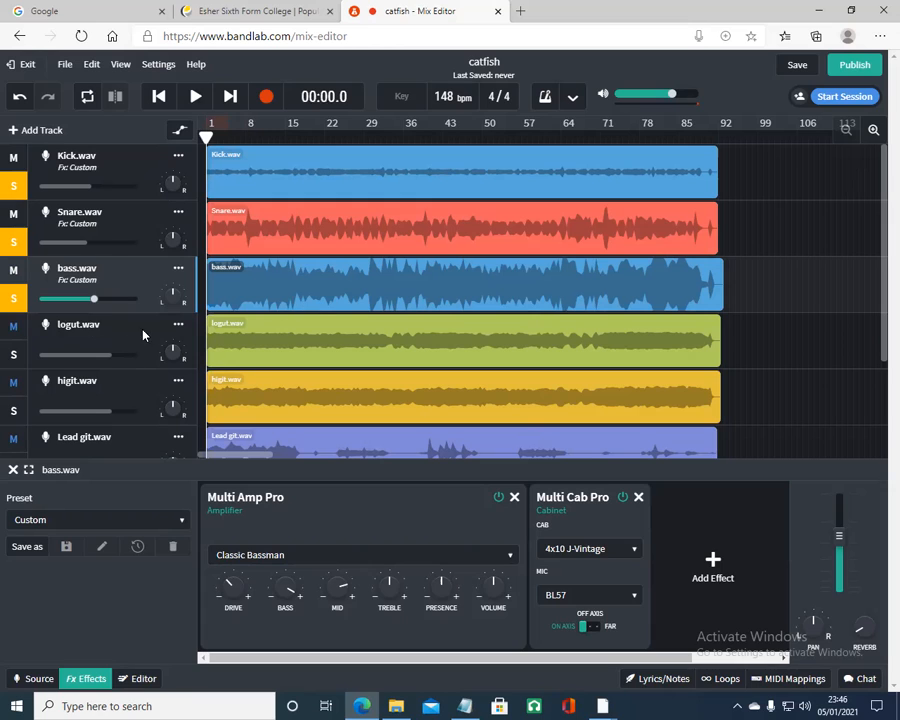
left_click(9, 240)
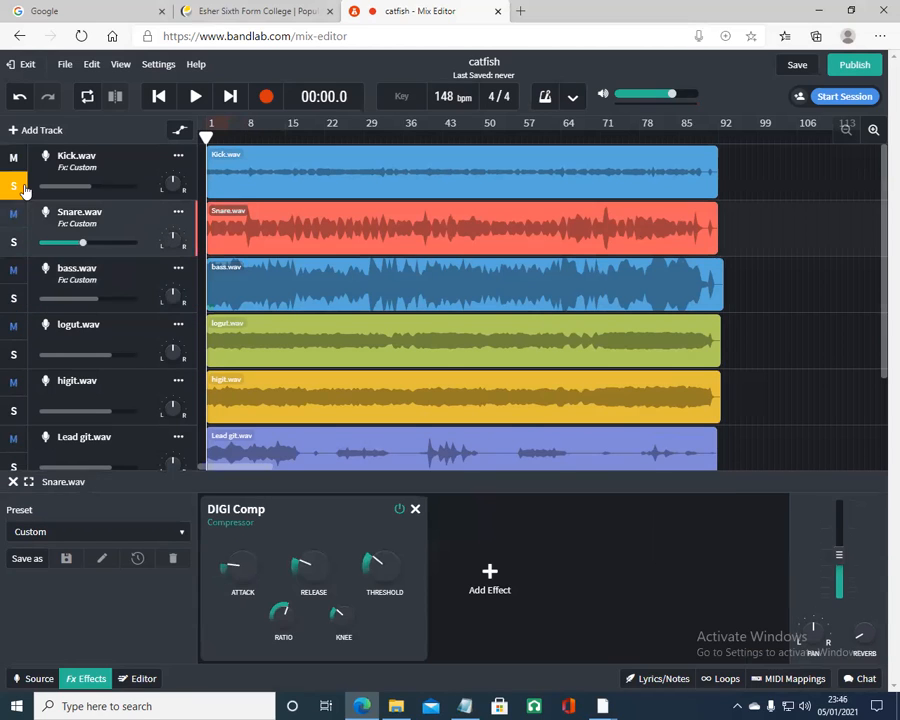
left_click(20, 187)
left_click(9, 354)
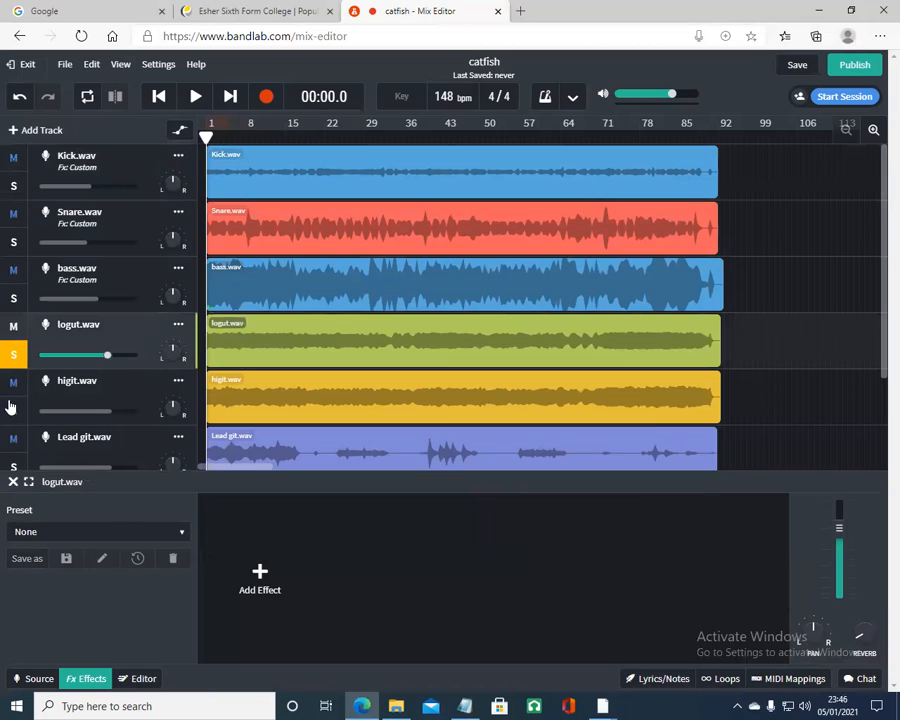
left_click(18, 410)
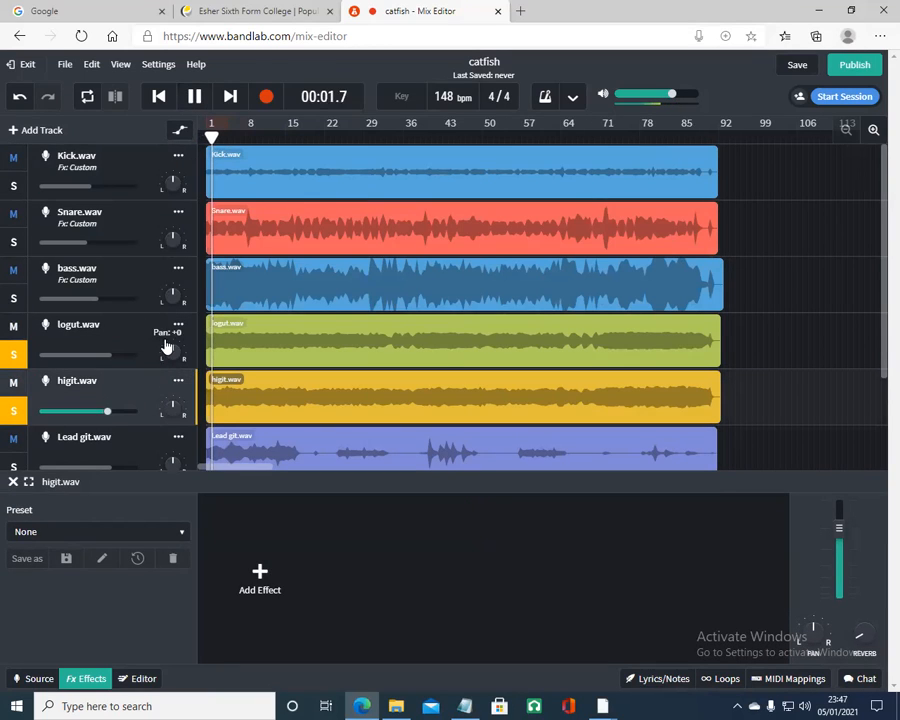
Step: Pan logut.wav hard left and higit.wav hard right, and audition each guitar on its own
left_click_drag(173, 349, 167, 456)
left_click_drag(178, 401, 148, 217)
left_click_drag(174, 348, 184, 382)
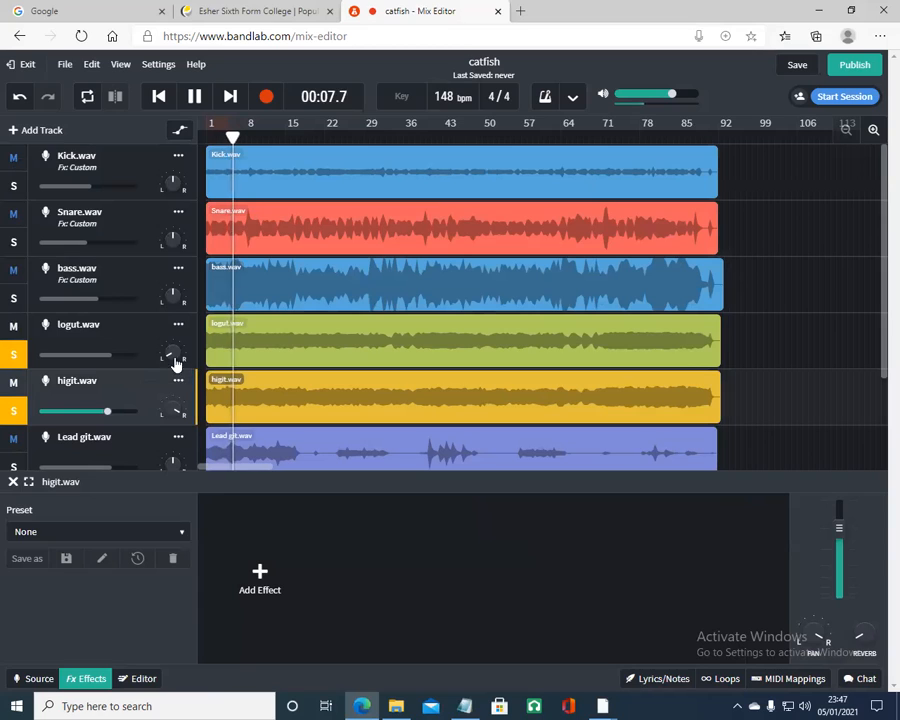
left_click(13, 411)
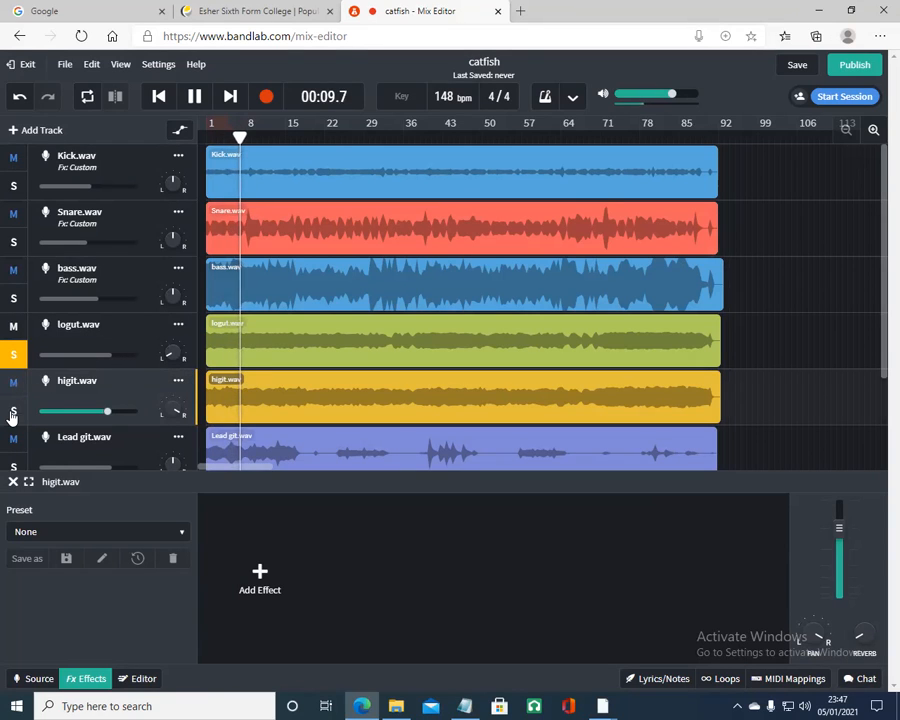
left_click(12, 411)
left_click(10, 354)
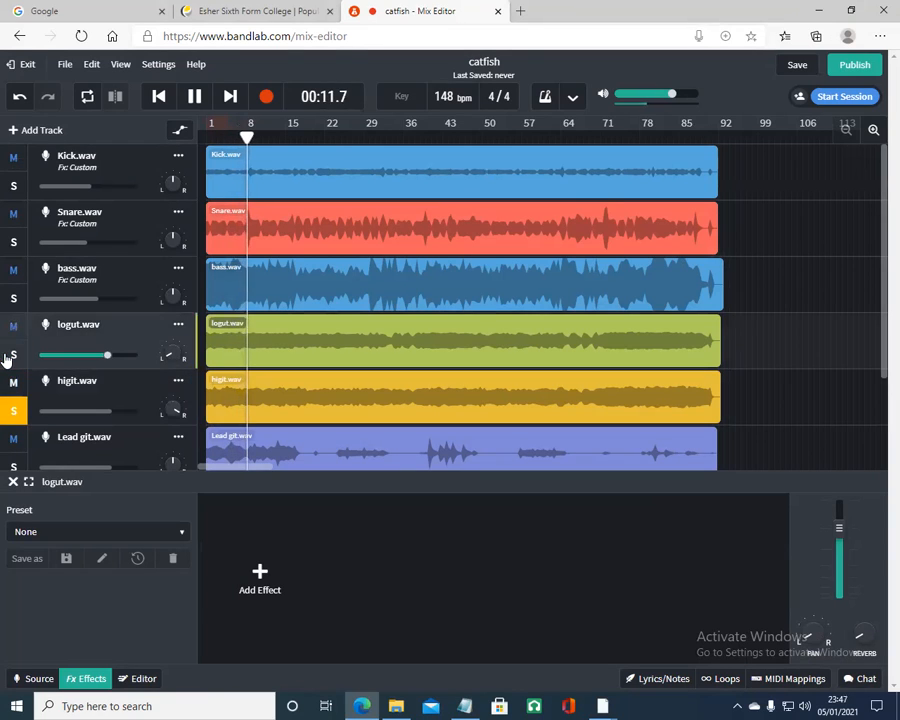
left_click(8, 356)
Step: Lower the volumes of logut.wav and higit.wav to closely matched levels
left_click(107, 357)
left_click_drag(107, 358, 76, 356)
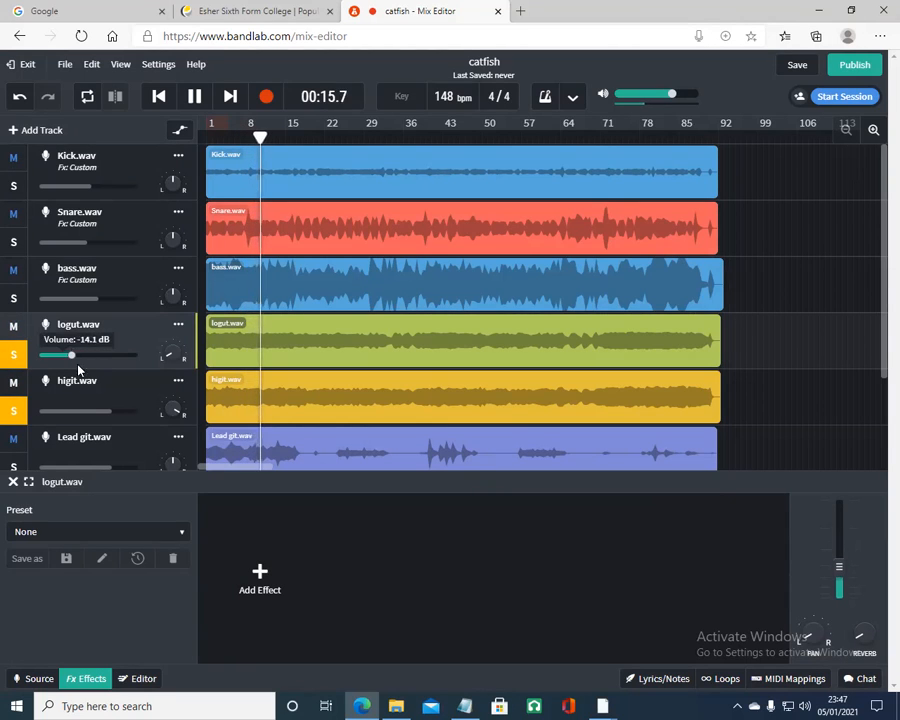
mouse_move(95, 411)
left_mouse_down()
mouse_move(76, 413)
mouse_move(87, 414)
left_mouse_up()
mouse_move(74, 357)
left_mouse_down()
mouse_move(93, 358)
mouse_move(81, 357)
left_mouse_up()
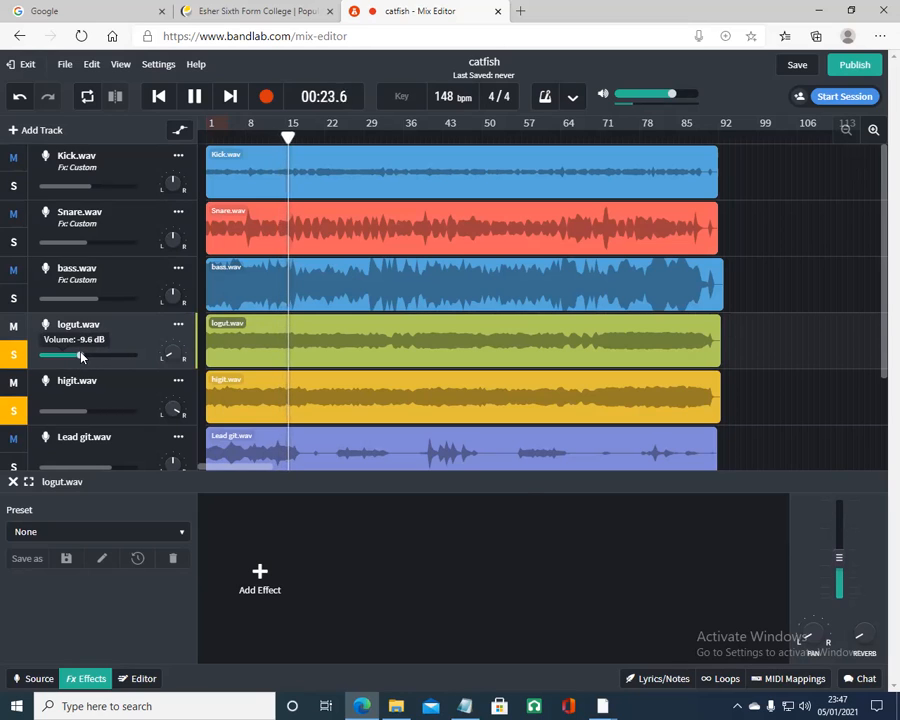
Step: Unsolo both panned guitars, listen to the full mix, and return playback to the start
left_click(21, 412)
left_click(23, 360)
left_click(23, 358)
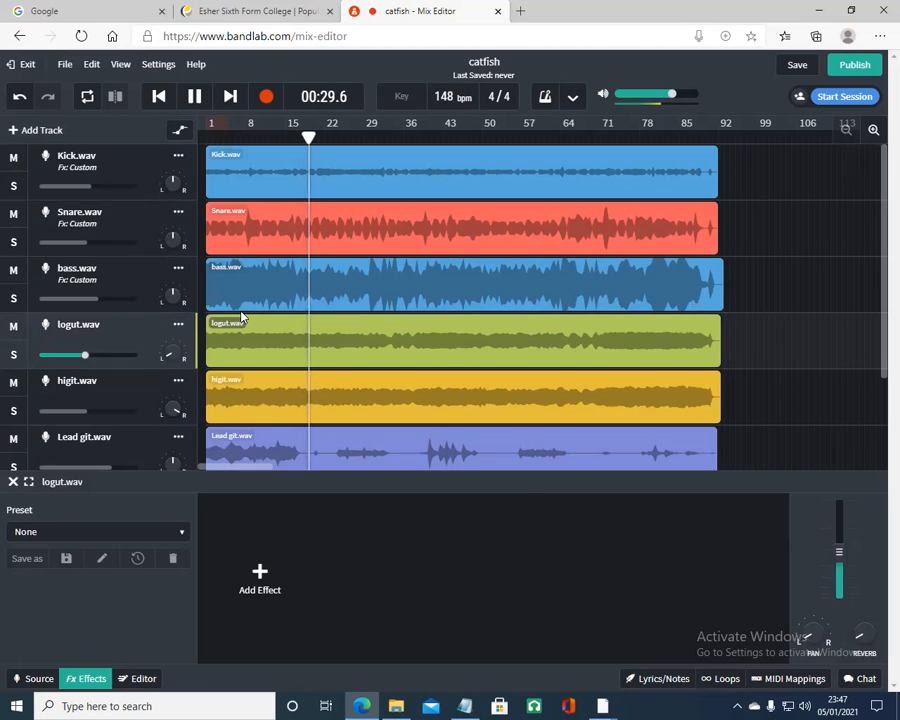
scroll(269, 345, "down", 2)
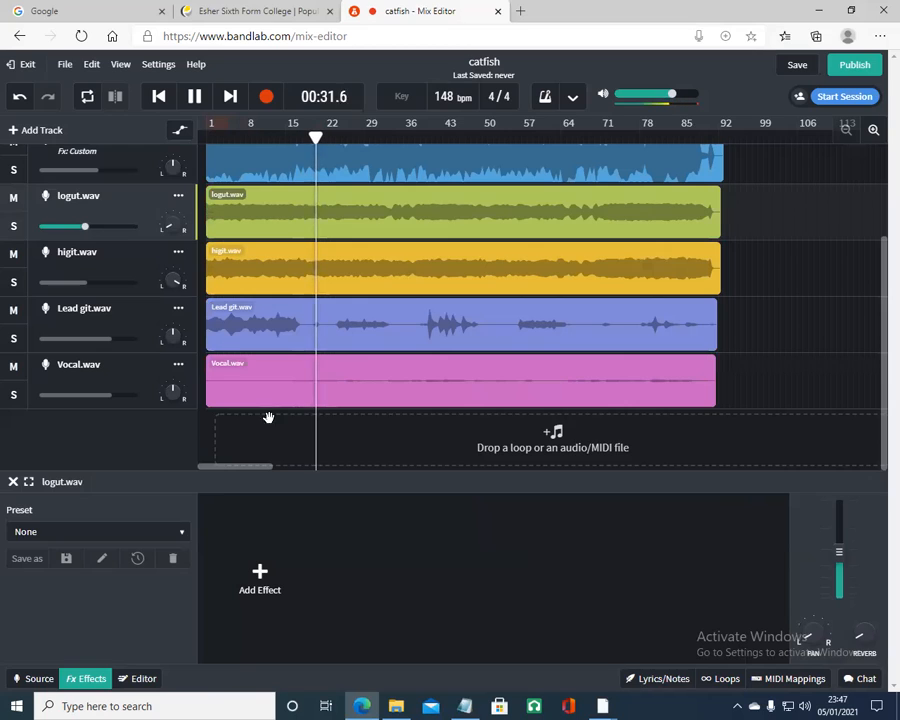
mouse_move(600, 700)
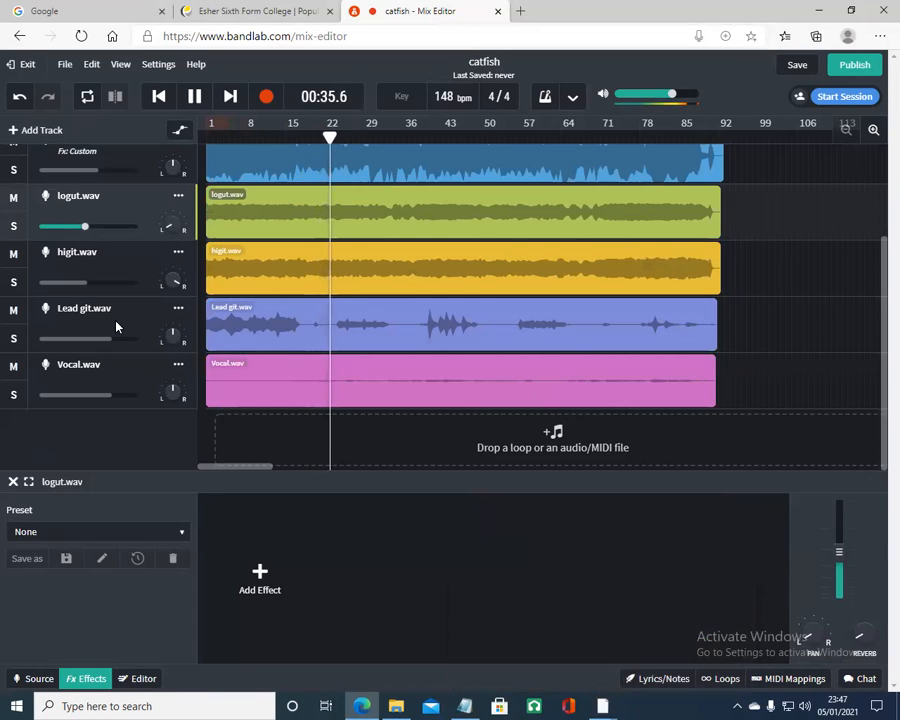
left_click(194, 96)
left_click(157, 96)
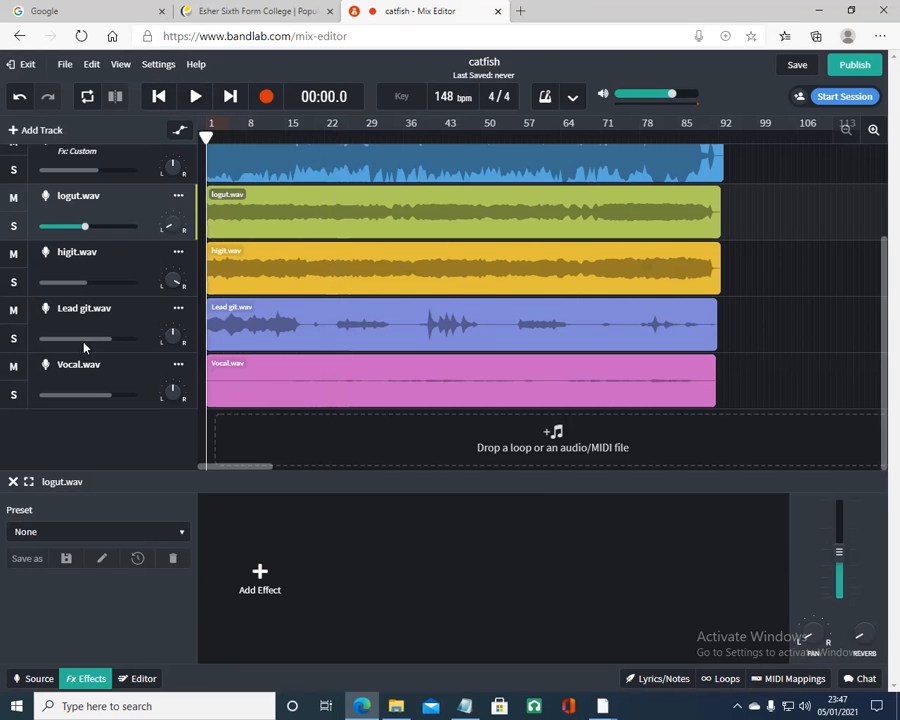
Step: Solo Lead git.wav and add a Guitar Amp with Drive at 10.0 and slightly reduced Presence
left_click(25, 338)
left_click(196, 98)
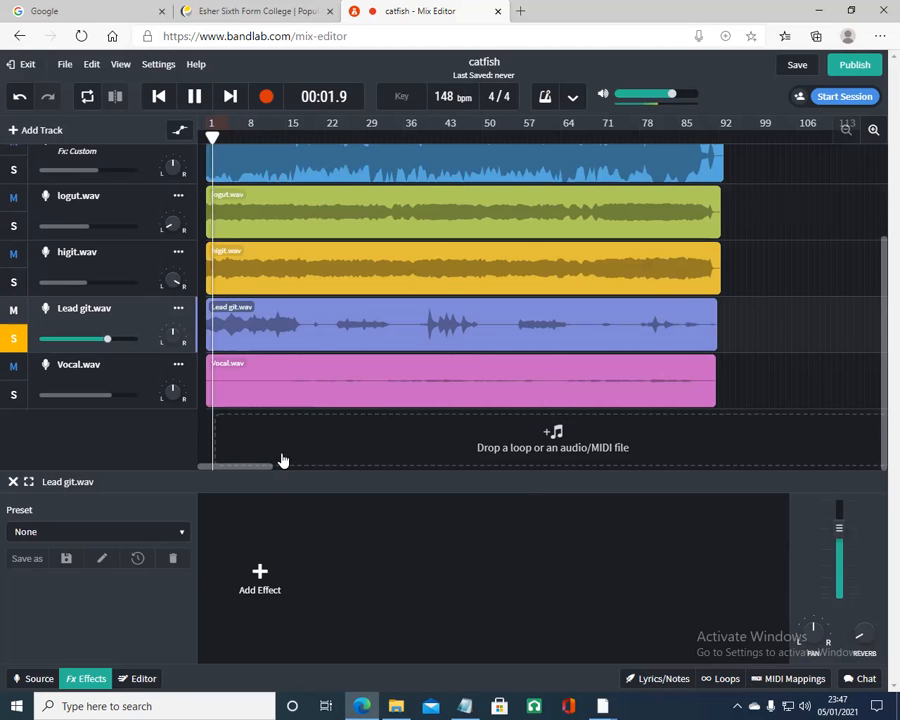
left_click(280, 590)
mouse_move(270, 580)
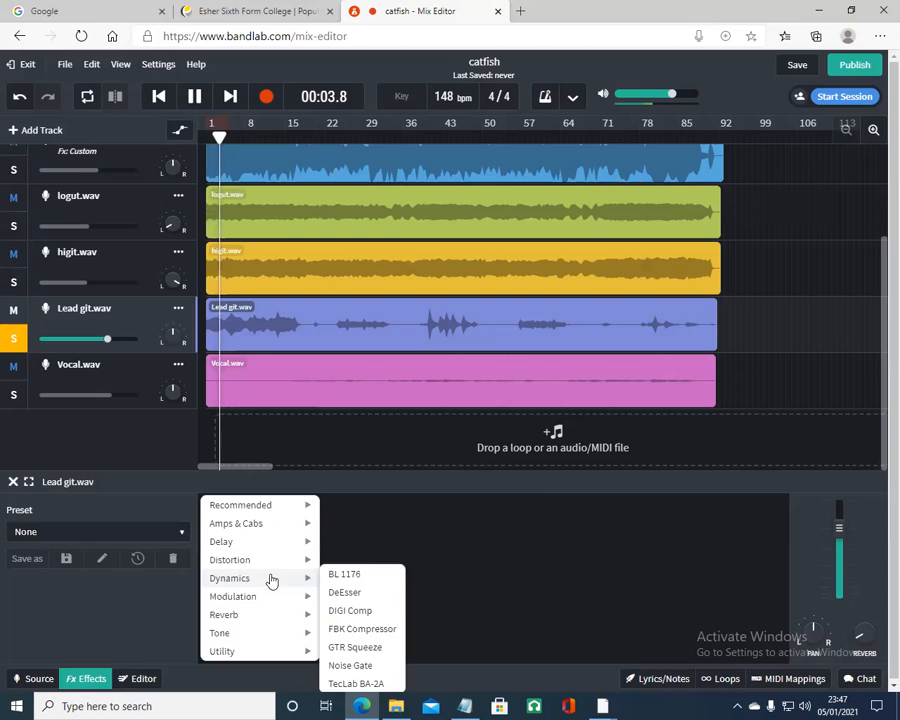
mouse_move(262, 524)
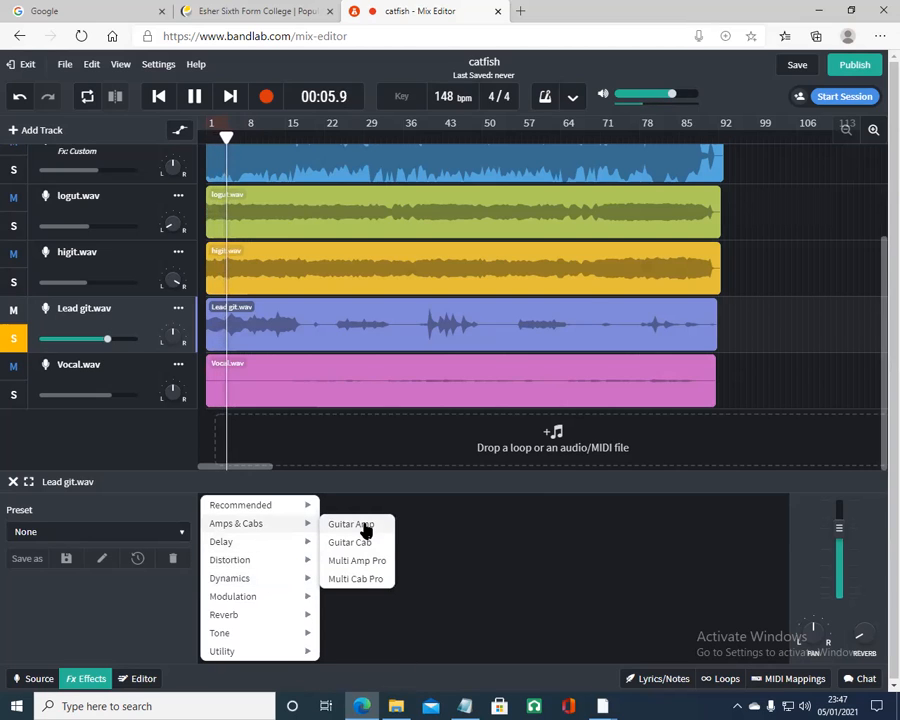
left_click(364, 528)
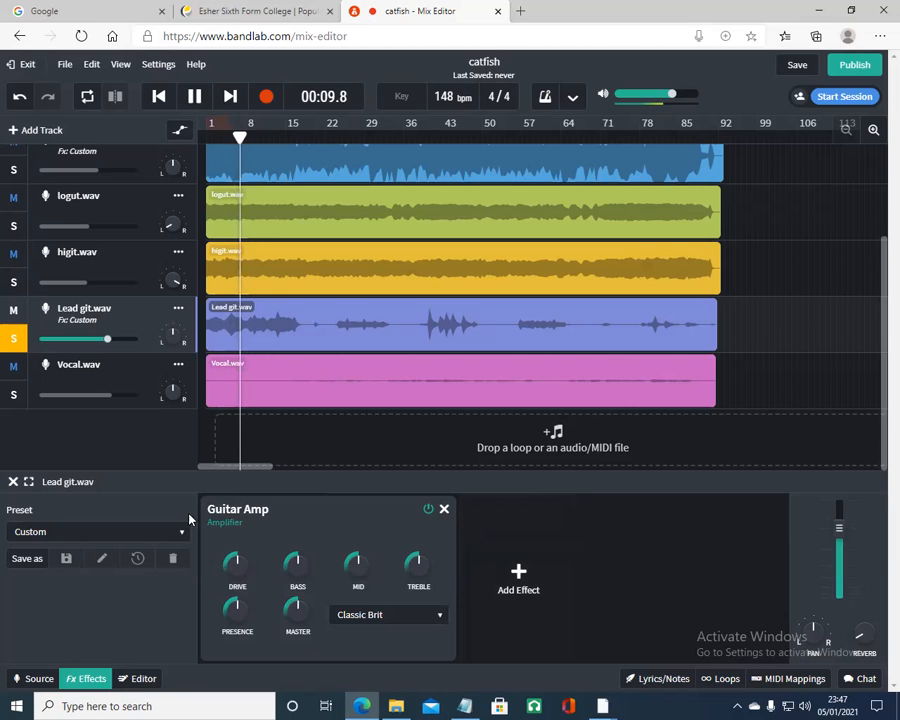
left_click_drag(238, 570, 232, 435)
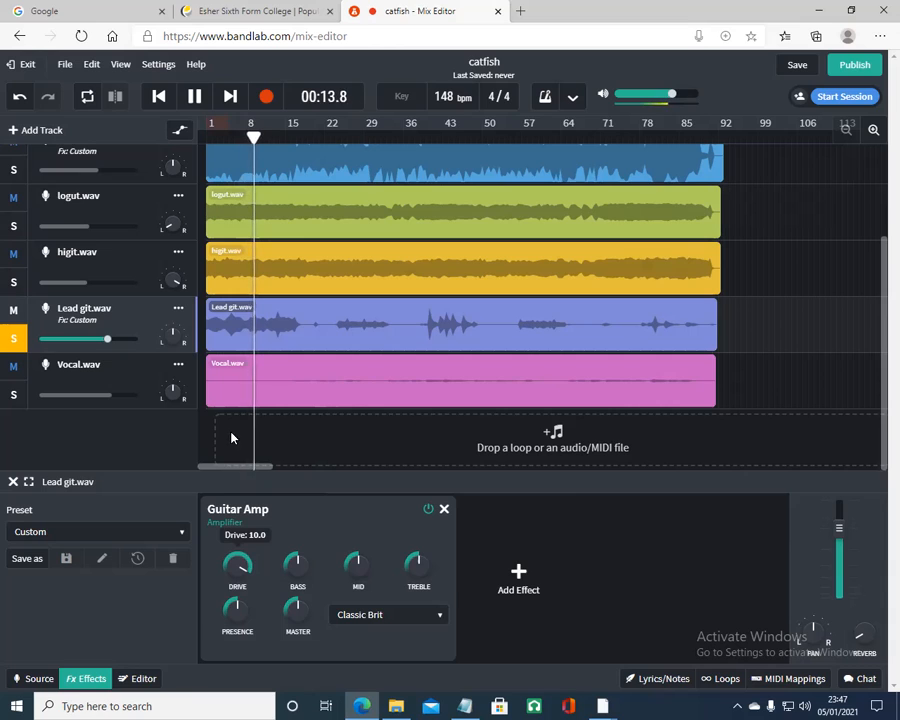
left_click_drag(241, 601, 238, 619)
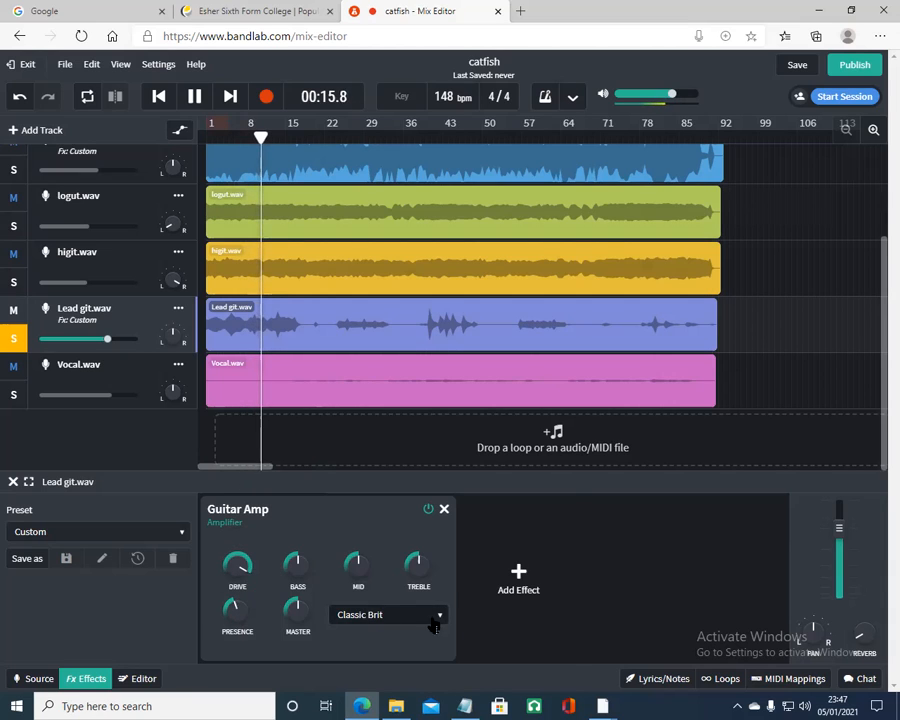
Step: Add a Fuzz Screamer distortion to Lead git.wav and place it before the Guitar Amp
left_click(520, 586)
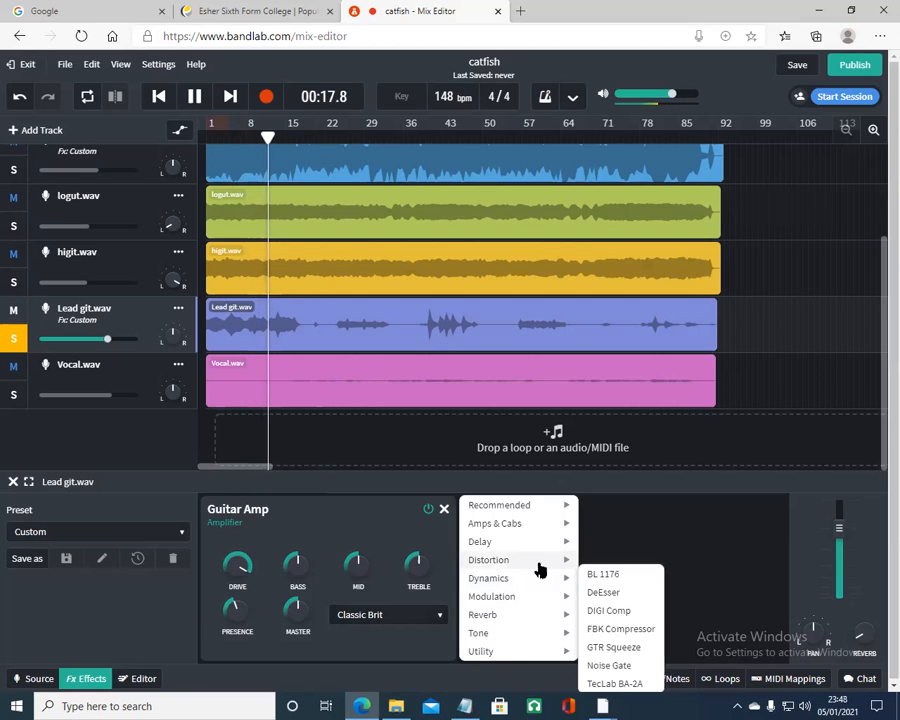
mouse_move(535, 566)
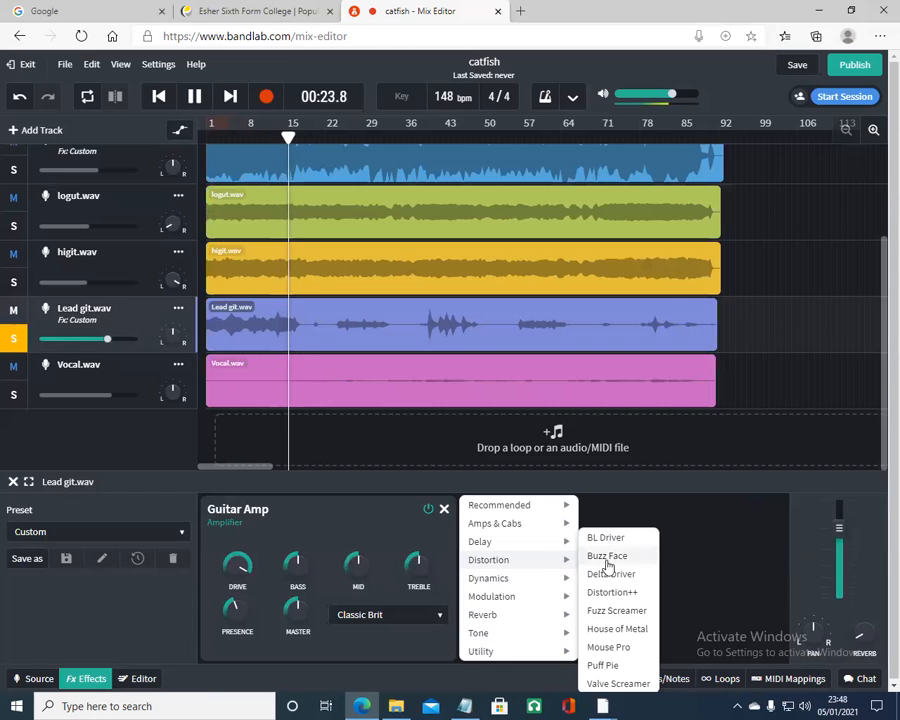
left_click(616, 609)
left_click_drag(545, 524, 408, 502)
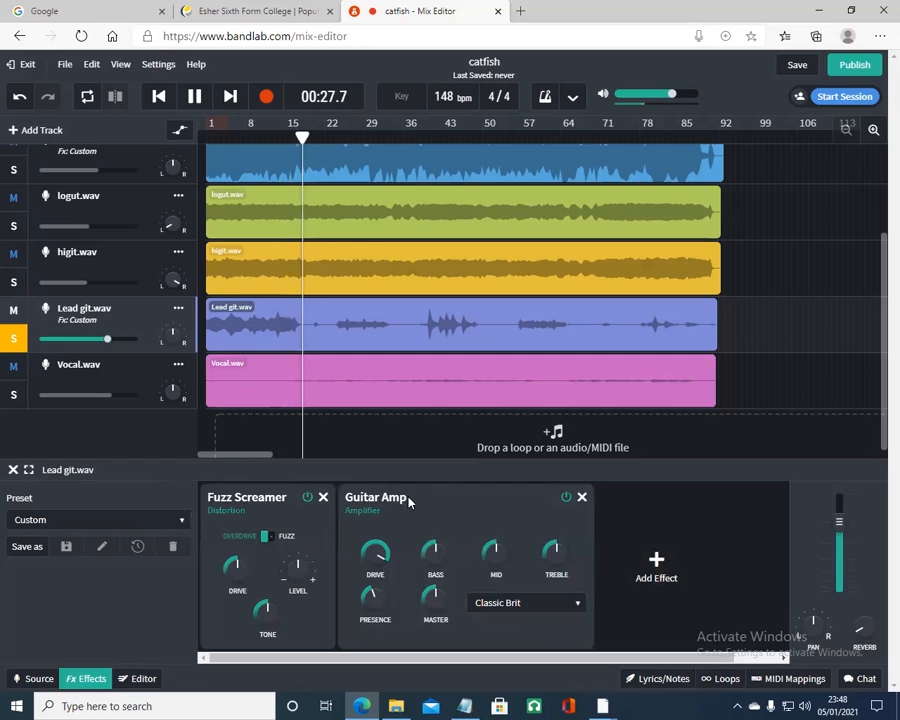
Step: Replay the lead part, try the Fuzz Screamer's Fuzz mode, keep Overdrive, and lower its Tone and Drive
left_click(226, 133)
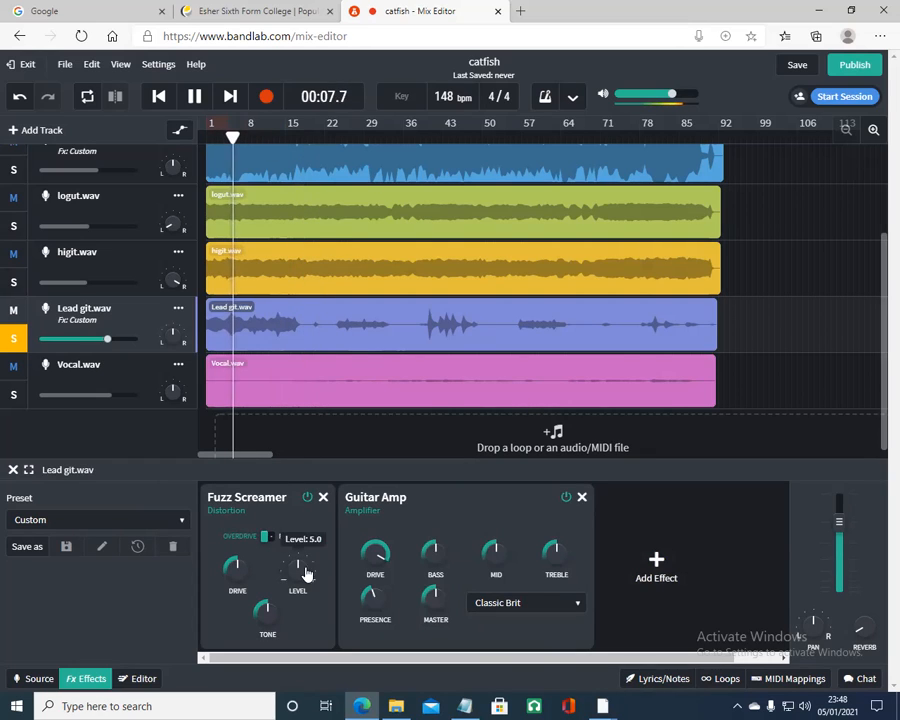
mouse_move(231, 573)
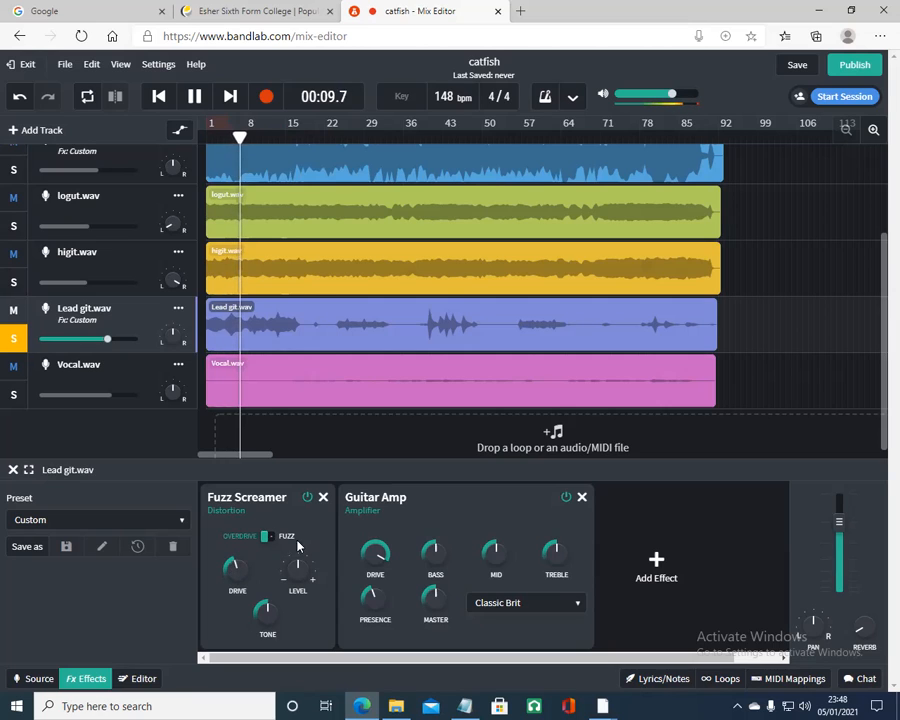
left_click(267, 537)
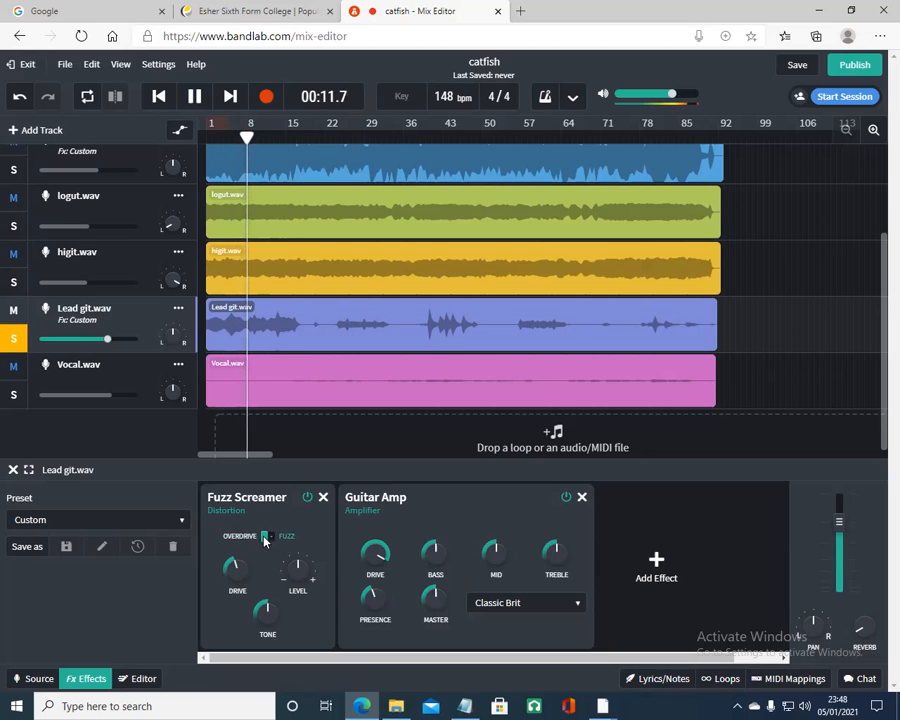
mouse_move(261, 612)
left_click_drag(261, 621, 263, 656)
left_click_drag(241, 579, 240, 584)
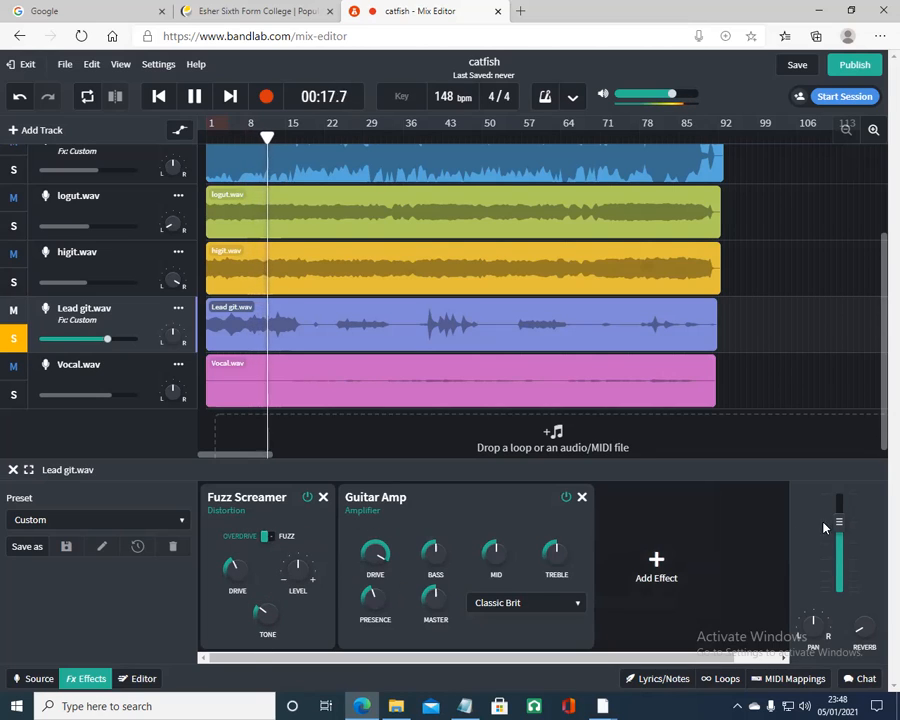
Step: Lower the Lead git.wav volume to about -3.3 dB and stop playback
left_click_drag(839, 521, 843, 534)
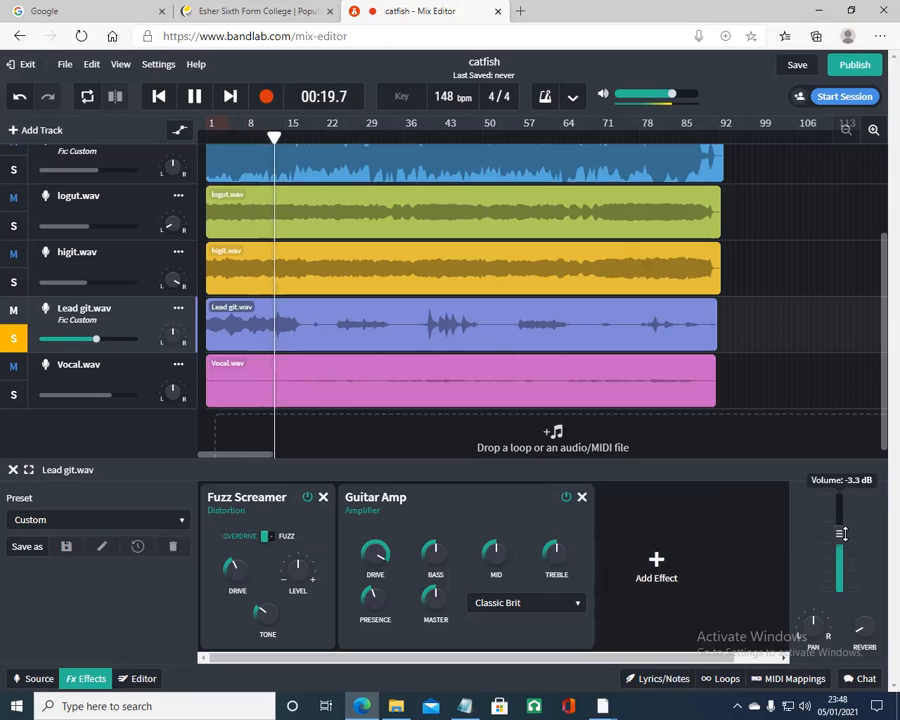
left_click(194, 96)
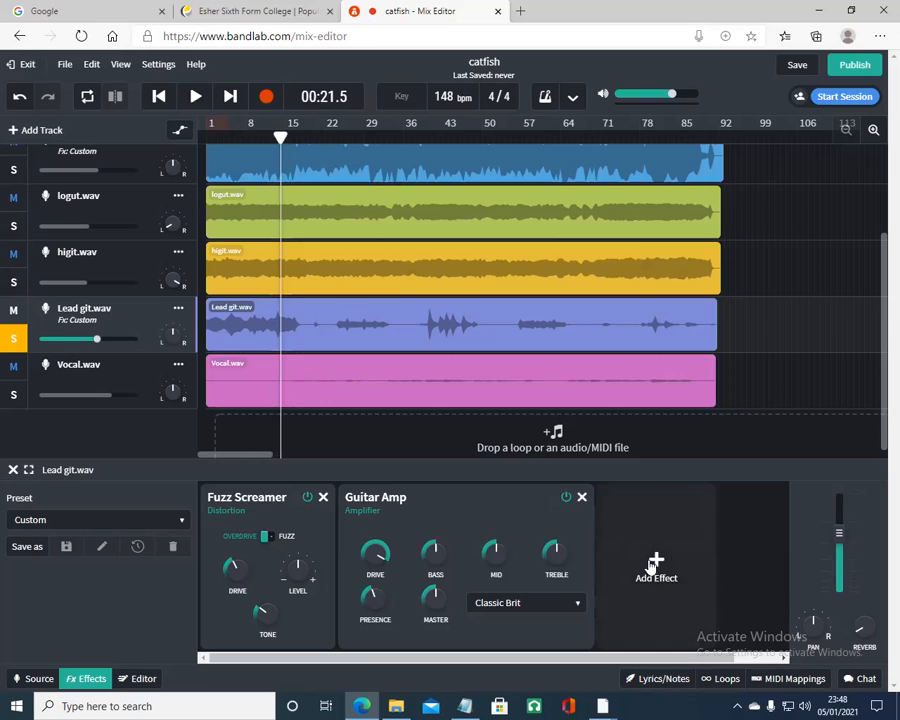
Step: Play the soloed Lead git.wav onward, add a Noise Gate, and place it first in the chain, before the Fuzz Screamer
left_click_drag(285, 135, 297, 135)
left_click(194, 100)
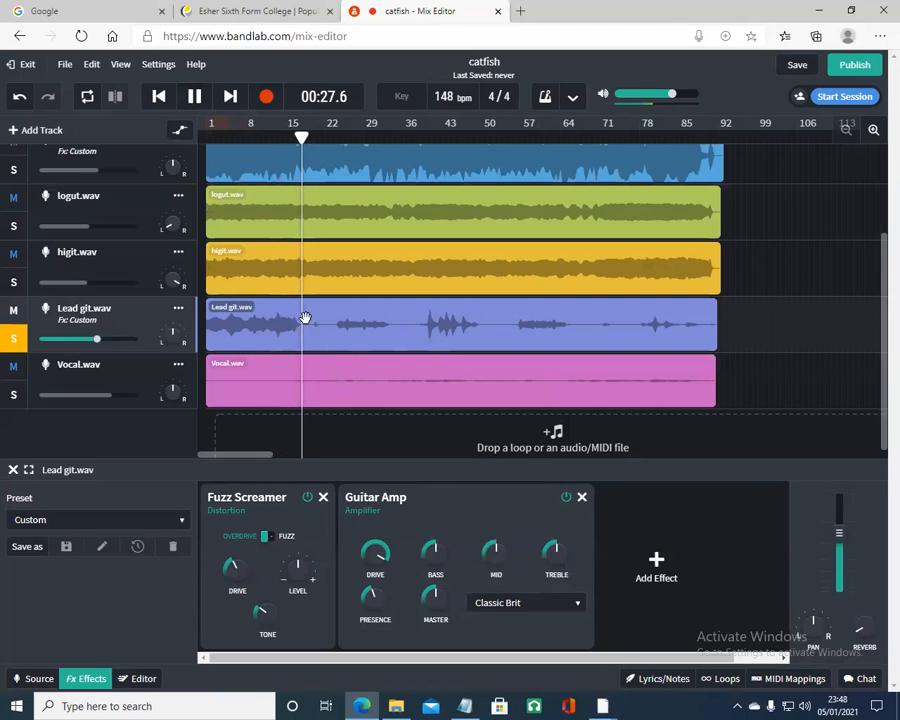
left_click(663, 570)
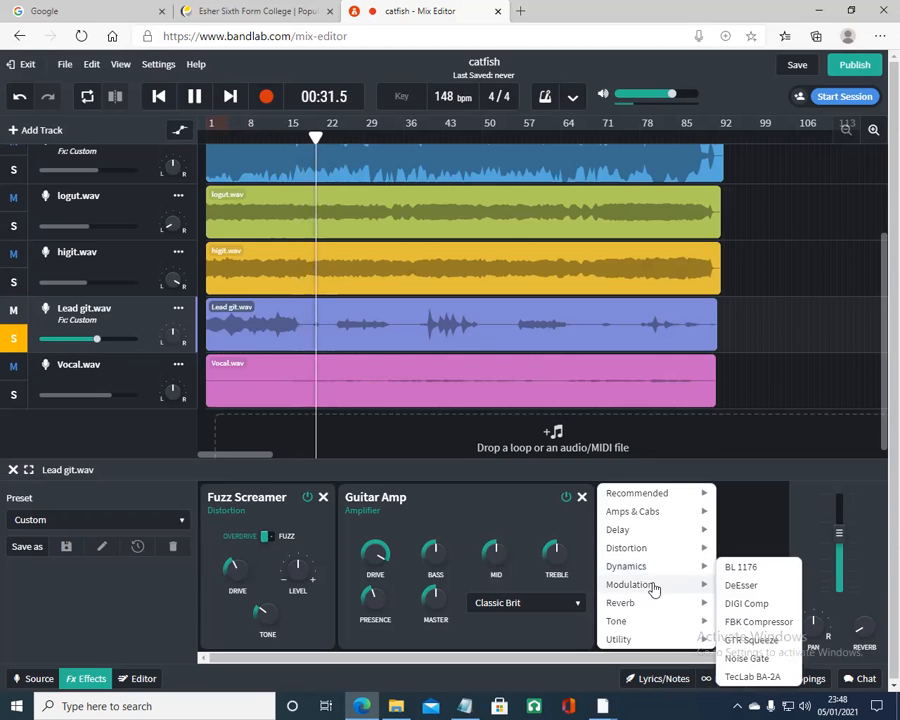
mouse_move(670, 567)
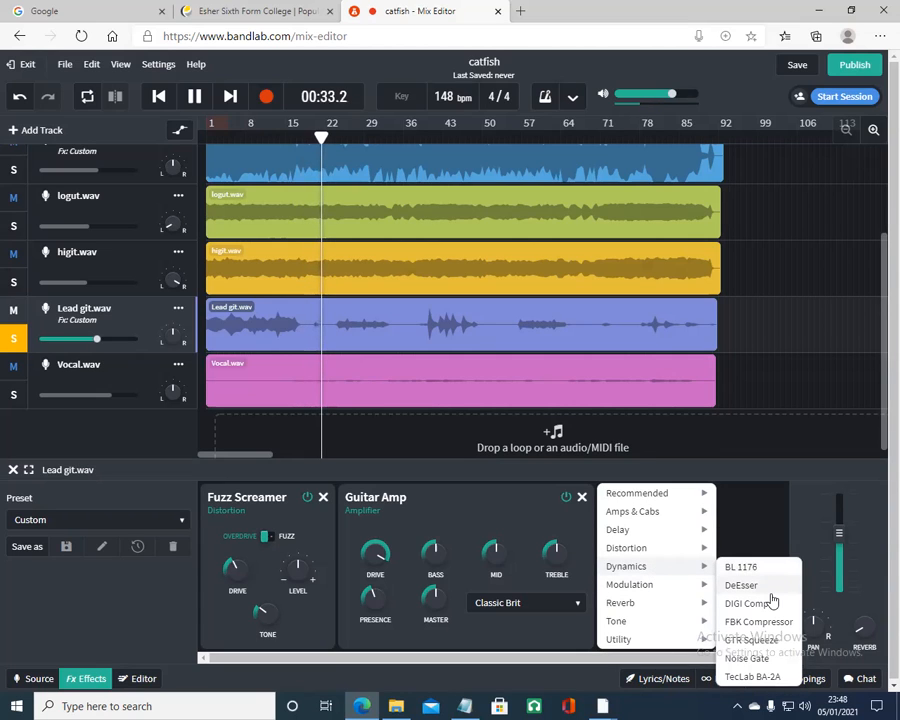
left_click(750, 657)
left_click_drag(625, 499, 256, 490)
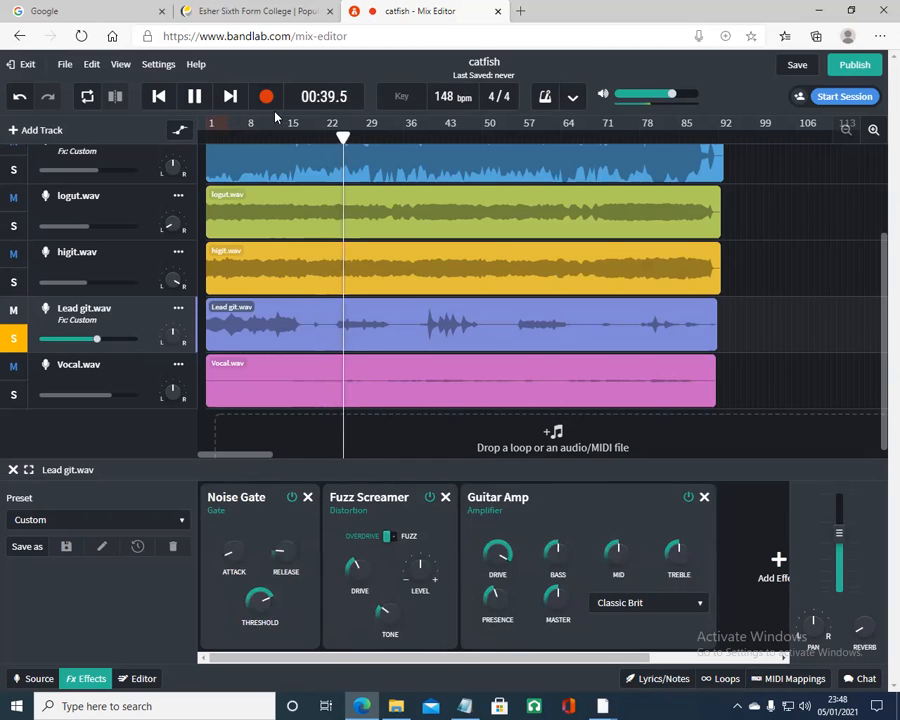
Step: Replay the lead part from about 15 seconds and lower the Noise Gate's Threshold to about -35 dB
left_click_drag(345, 137, 258, 143)
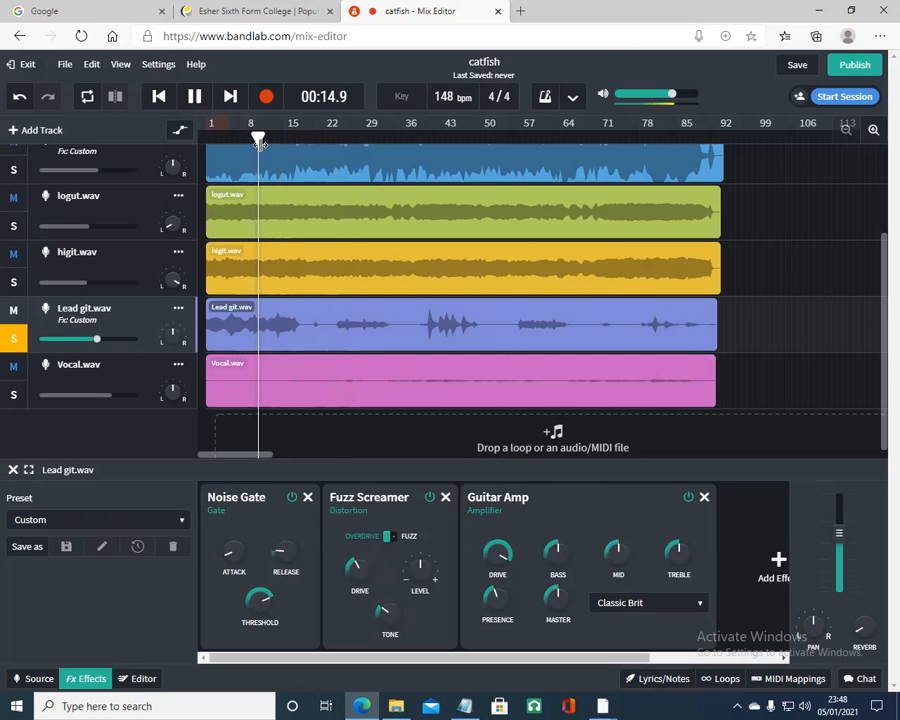
mouse_move(260, 604)
left_click_drag(259, 598, 266, 617)
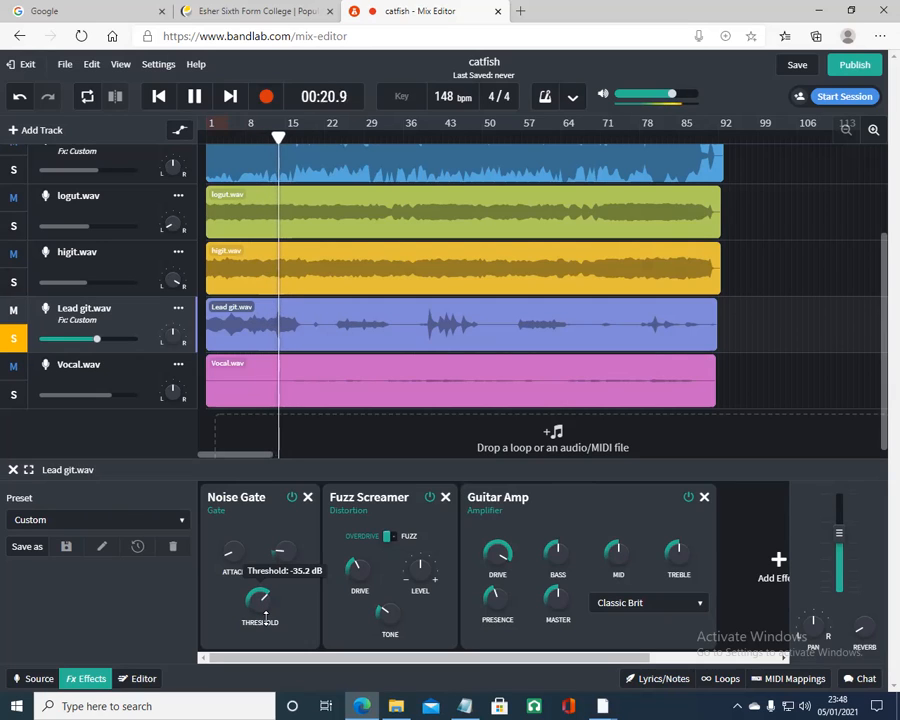
left_click_drag(265, 617, 265, 628)
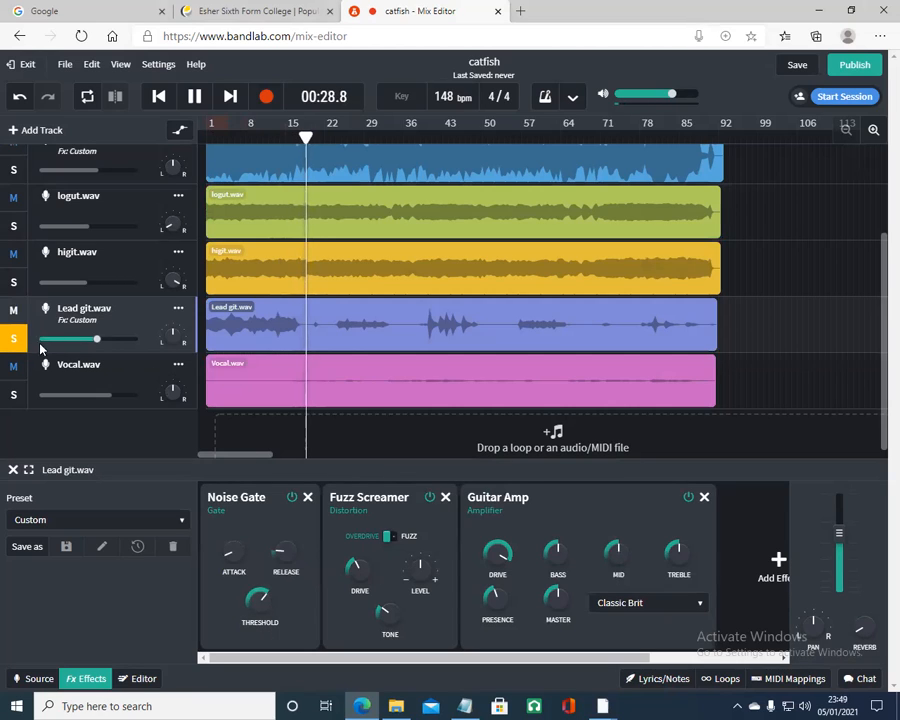
Step: Replay from the start with Lead git.wav unsoloed and lower its volume to about -8.1 dB
left_click_drag(311, 137, 199, 148)
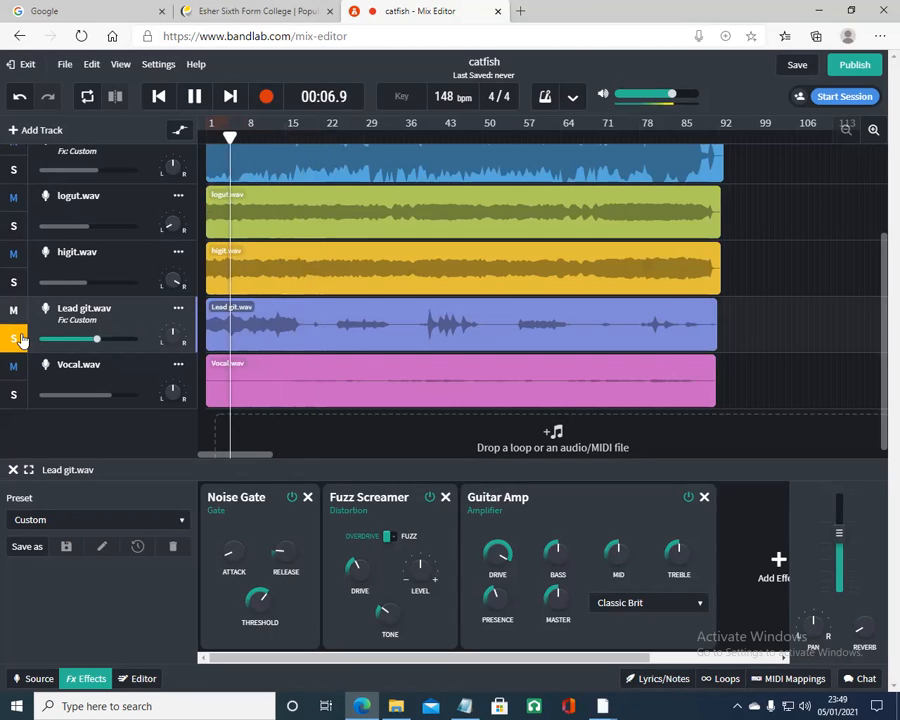
left_click(20, 340)
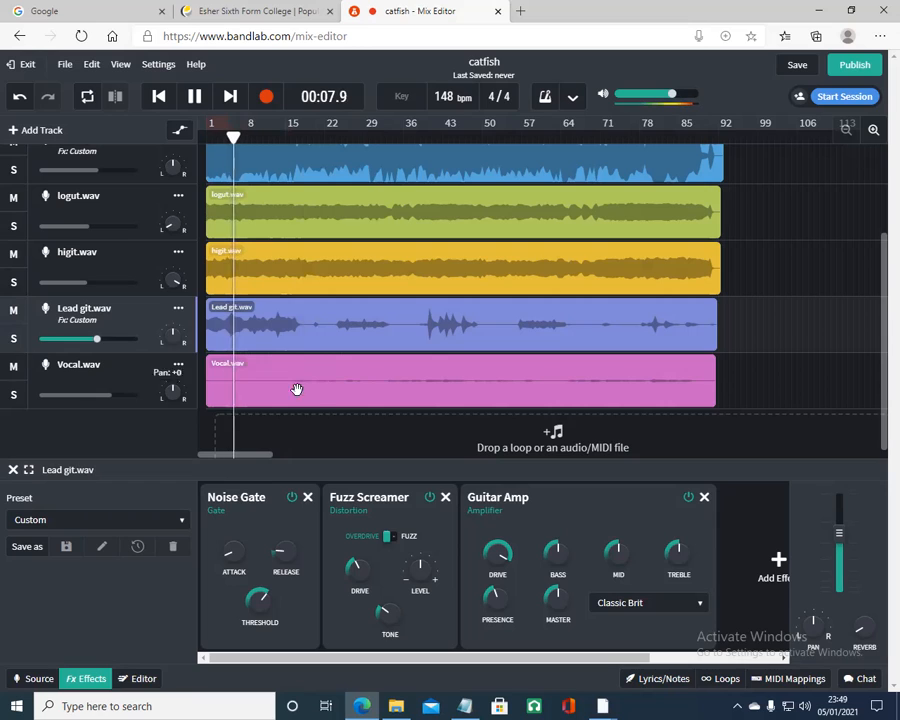
left_click_drag(839, 533, 845, 547)
Step: Add a Space Maker reverb after the Guitar Amp on Lead git.wav
left_click_drag(544, 657, 783, 657)
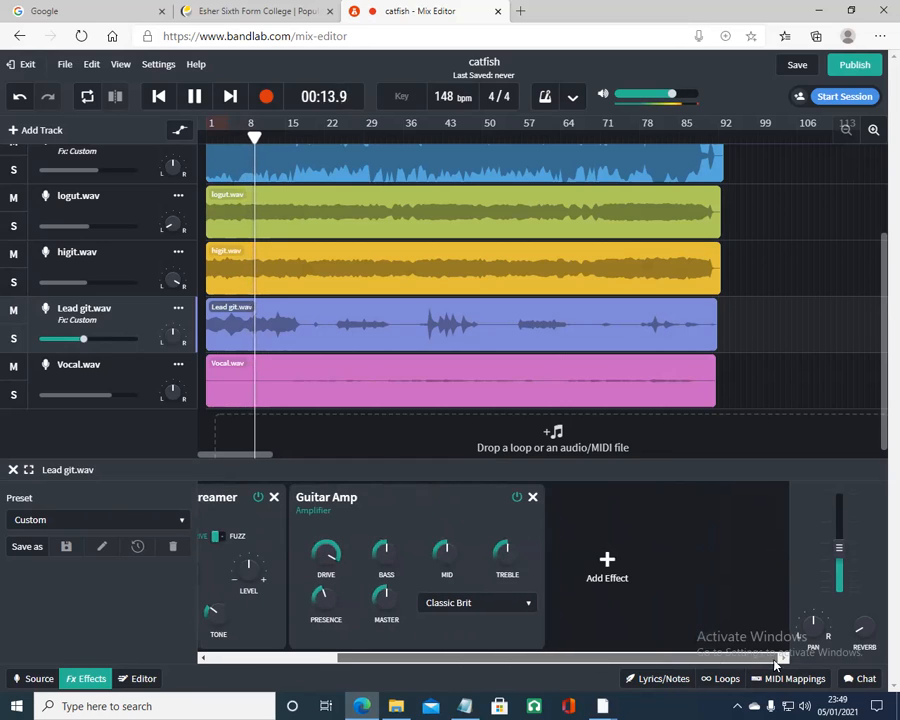
left_click(610, 567)
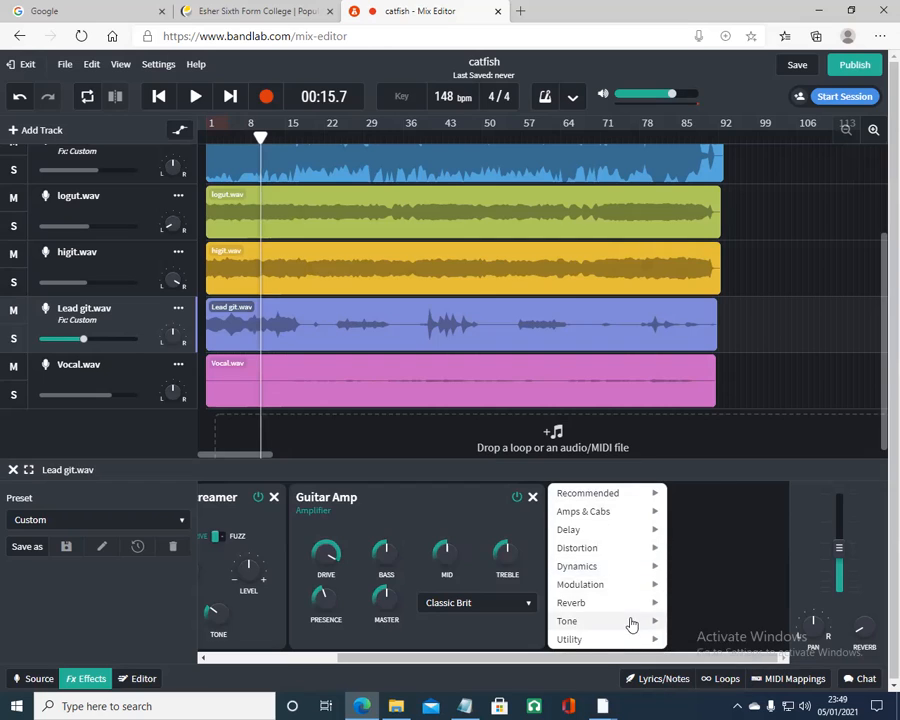
mouse_move(637, 609)
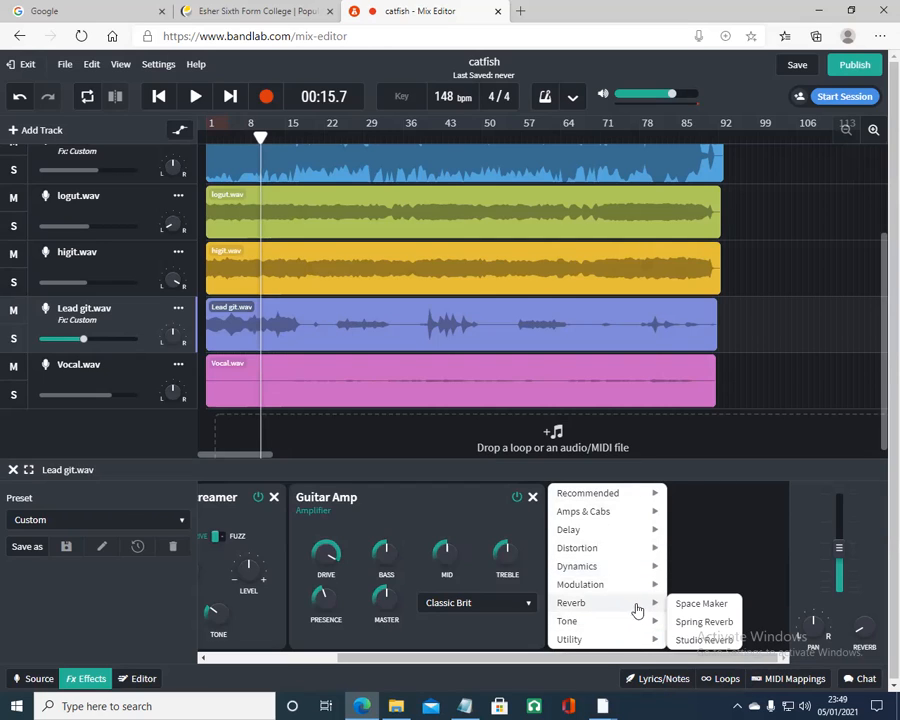
left_click(686, 606)
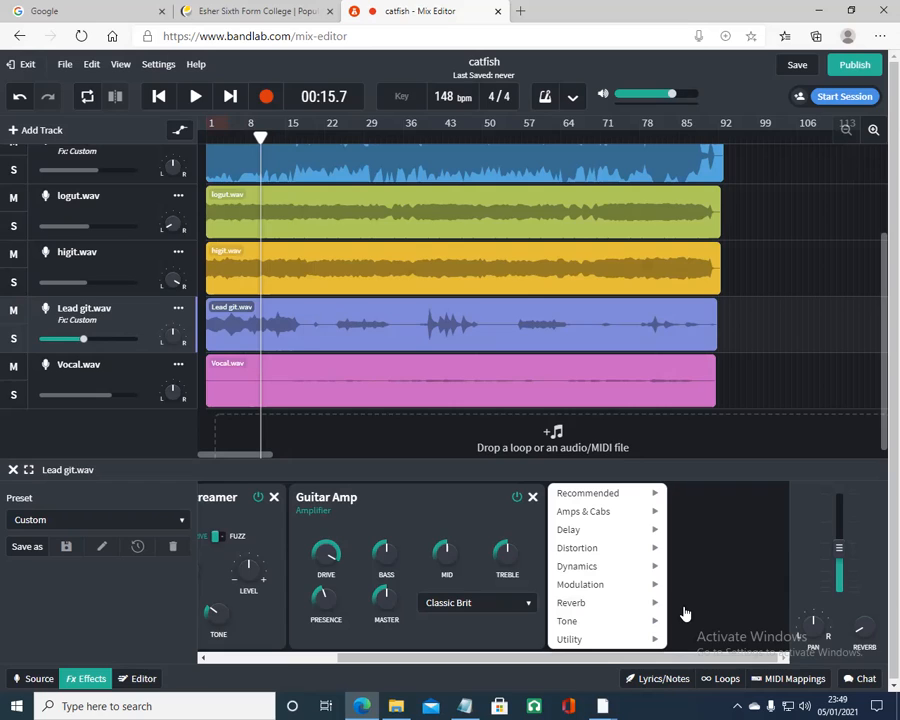
mouse_move(618, 608)
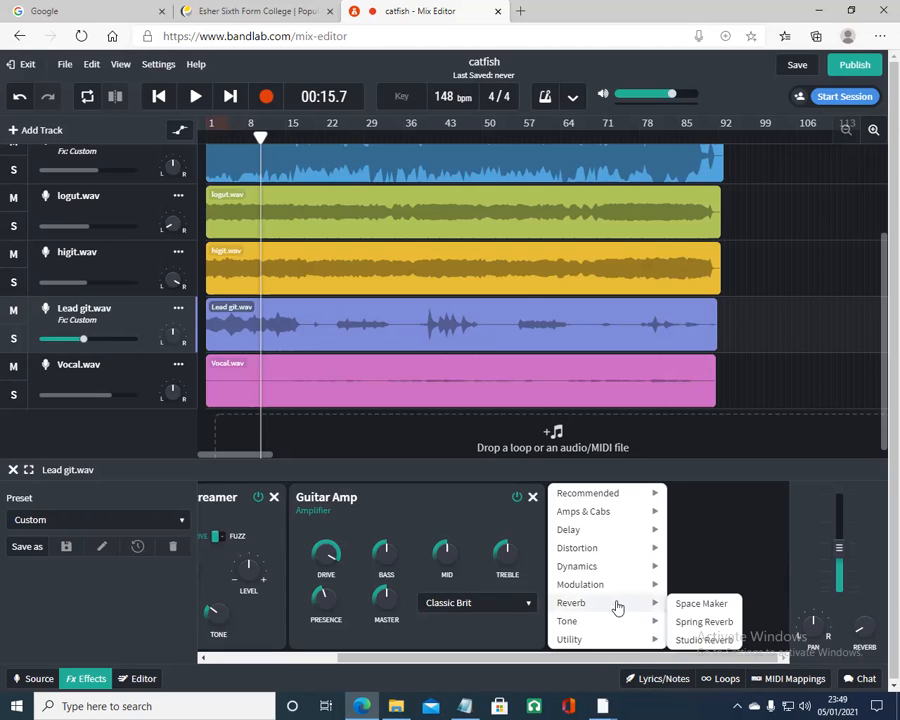
left_click(703, 604)
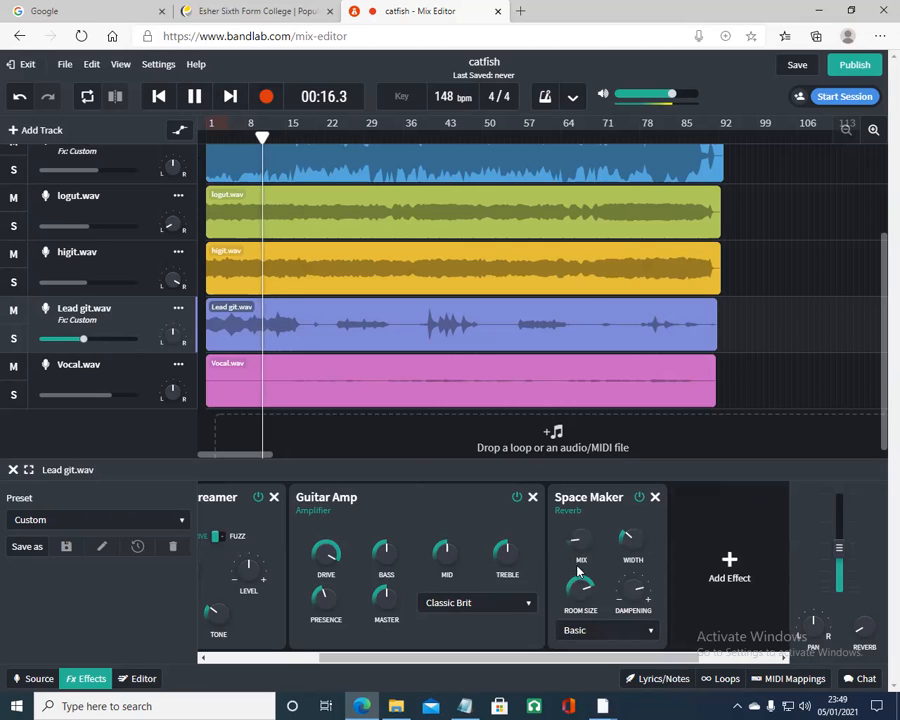
Step: Raise the Space Maker's Mix to around halfway and increase its Room Size during playback, then stop the playback
left_click_drag(582, 547, 584, 520)
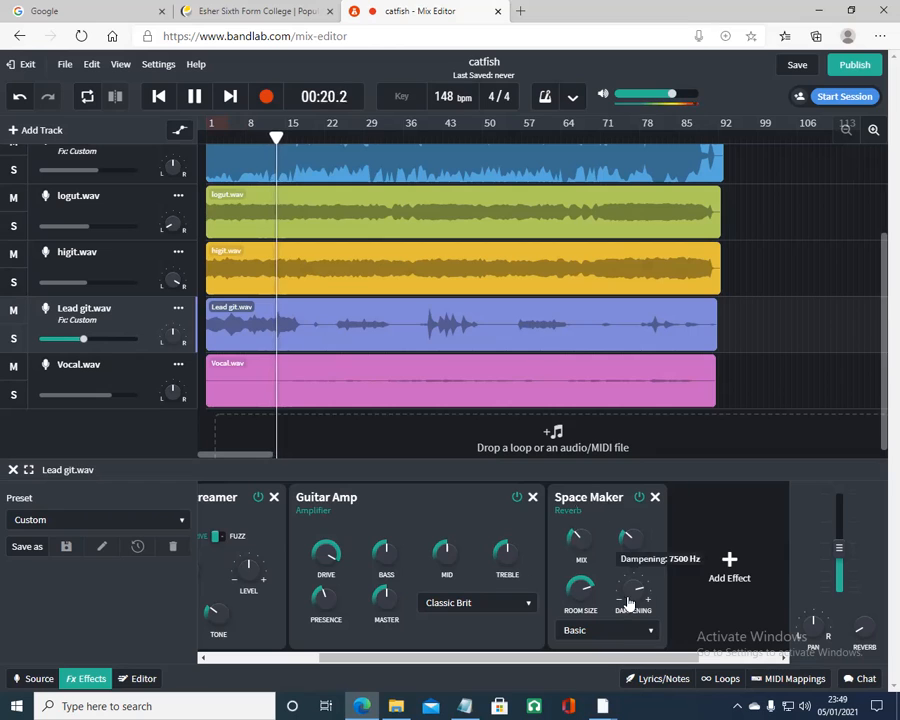
left_click_drag(586, 592, 584, 581)
left_click_drag(582, 530, 581, 496)
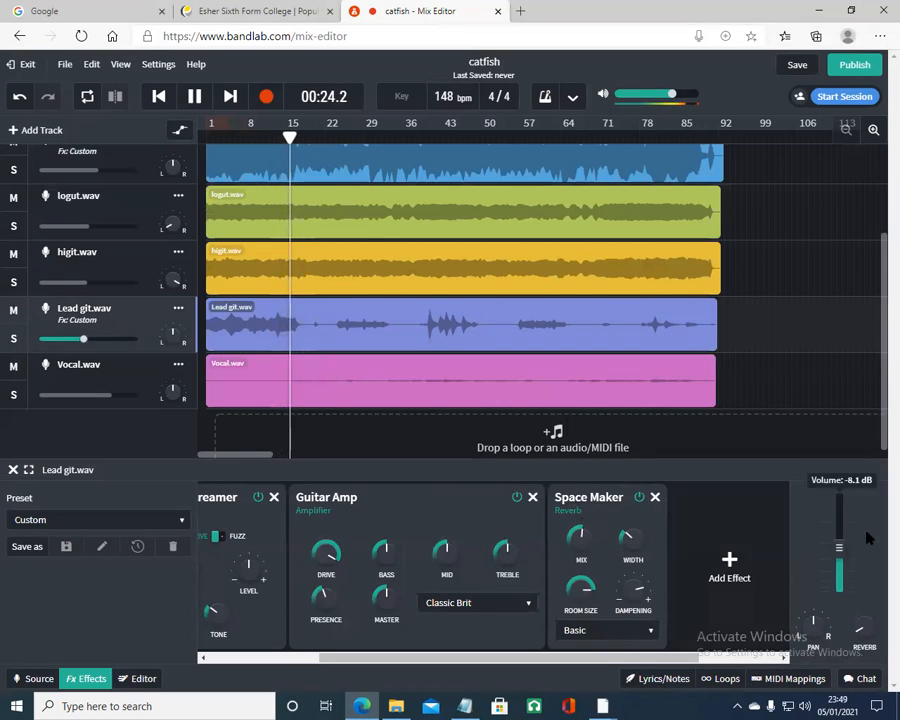
left_click(195, 96)
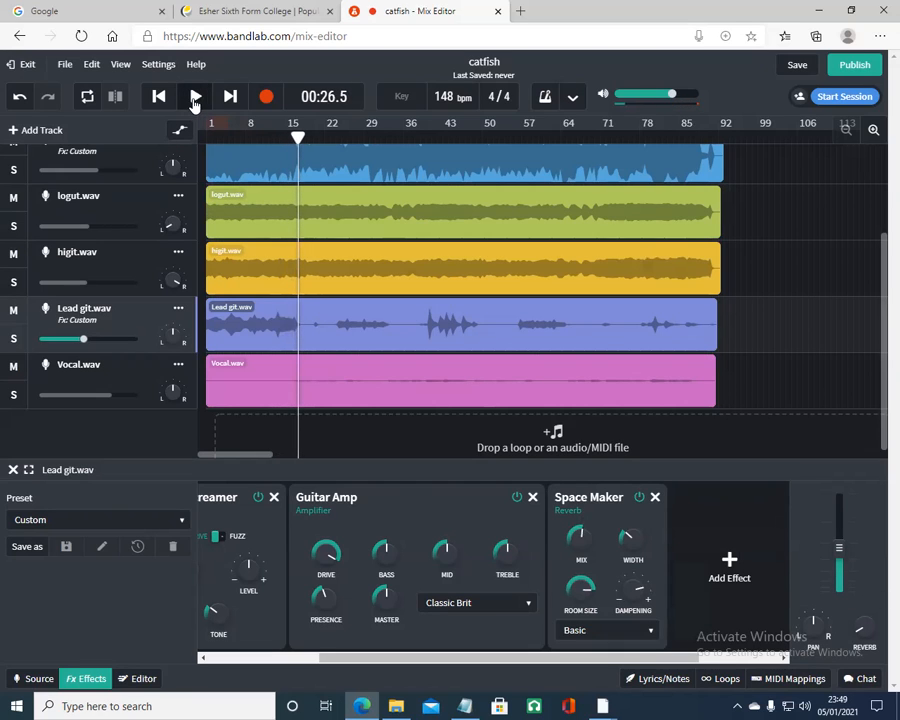
left_click(741, 570)
mouse_move(729, 532)
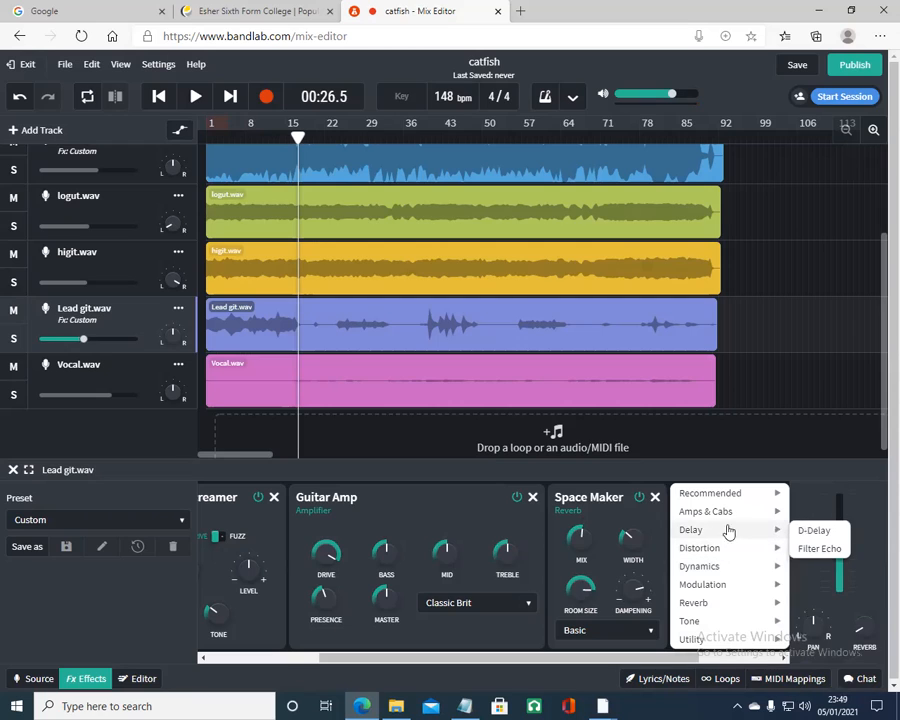
left_click(815, 531)
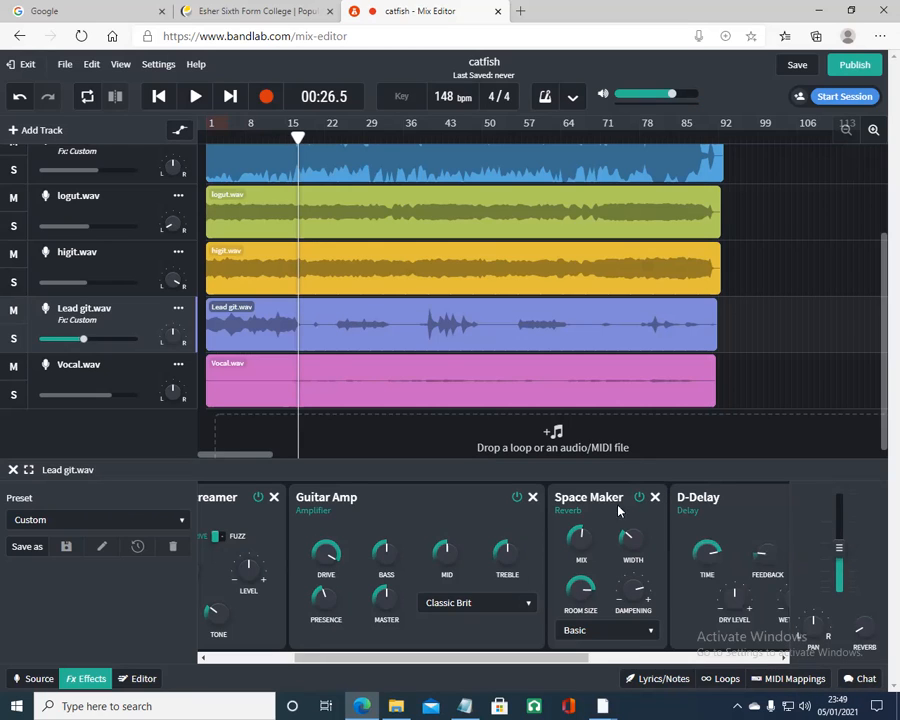
left_click(766, 657)
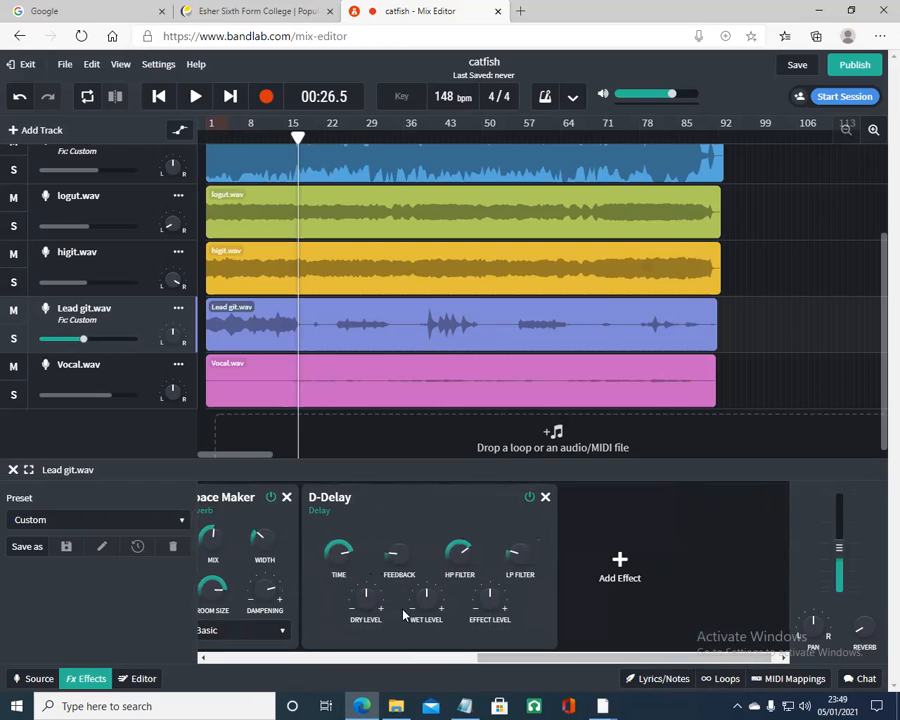
left_click(546, 498)
Step: Add a Filter Echo delay after the Space Maker on Lead git.wav
left_click(604, 567)
mouse_move(612, 567)
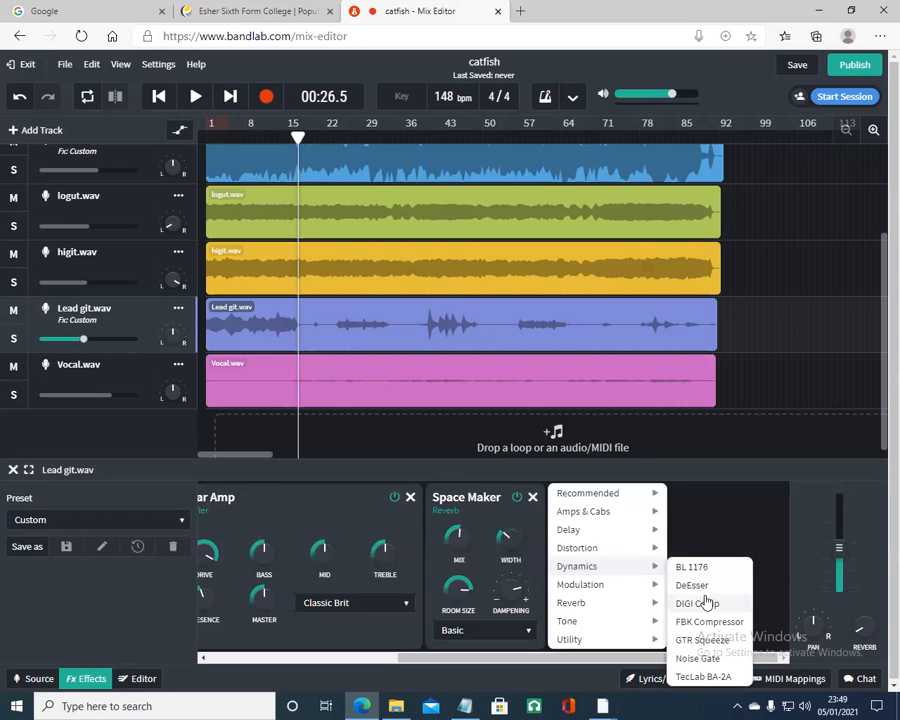
mouse_move(588, 535)
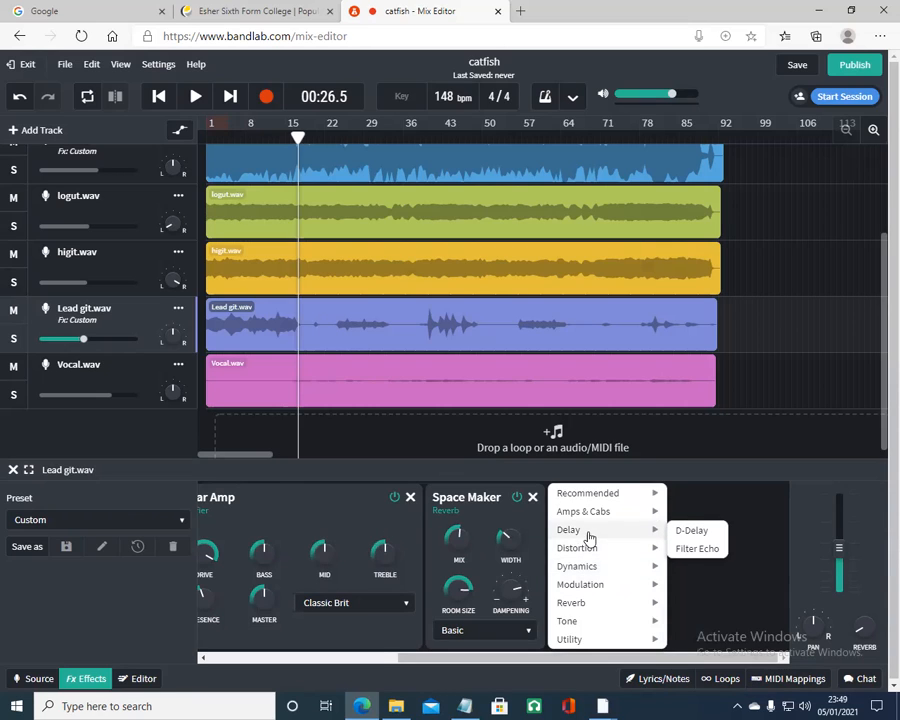
left_click(700, 549)
Step: Replay from the start with Lead git.wav soloed and lower the Filter Echo's Cutoff
left_click(197, 96)
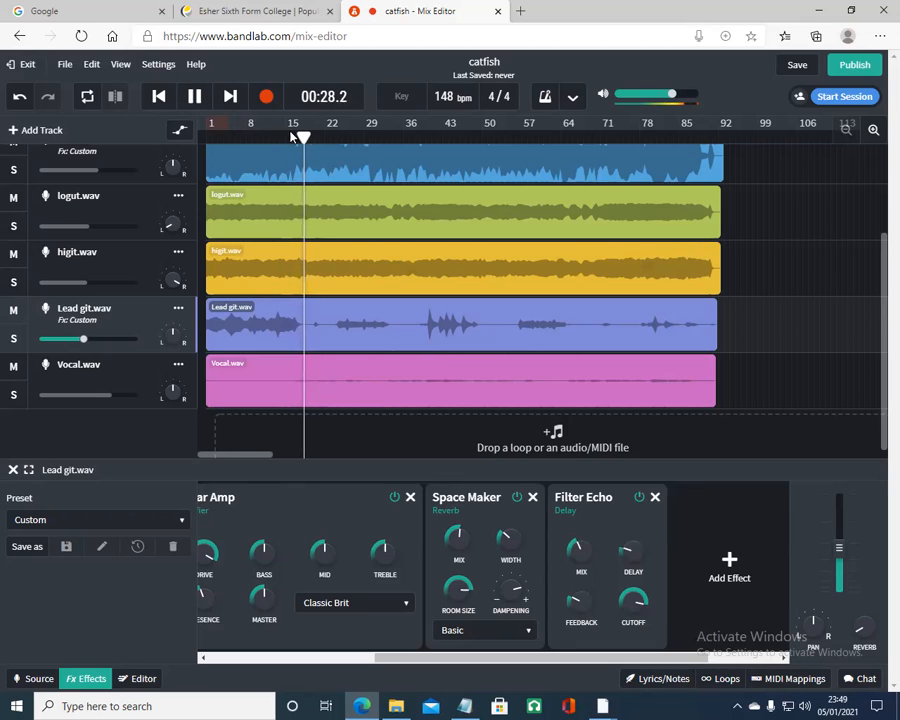
left_click_drag(303, 137, 181, 138)
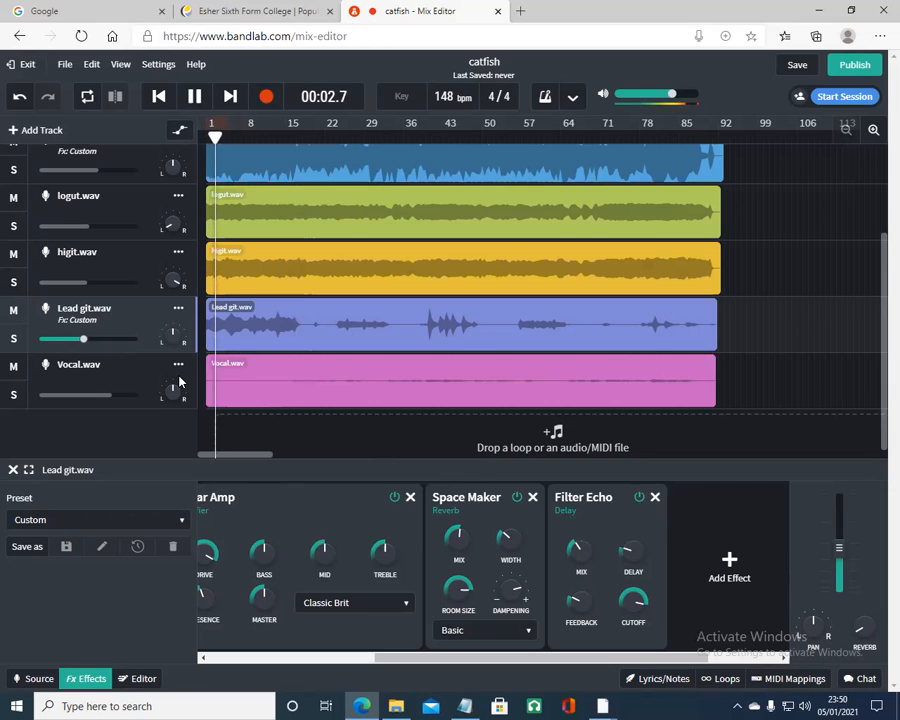
left_click(13, 338)
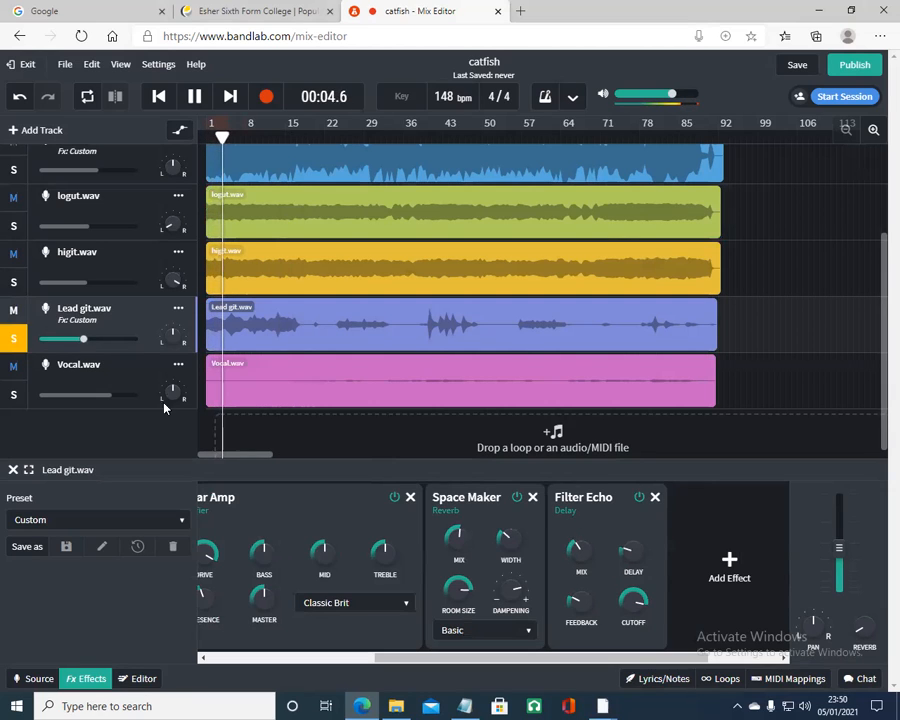
left_click_drag(631, 563, 631, 550)
left_click_drag(584, 602, 584, 600)
left_click_drag(643, 611, 635, 650)
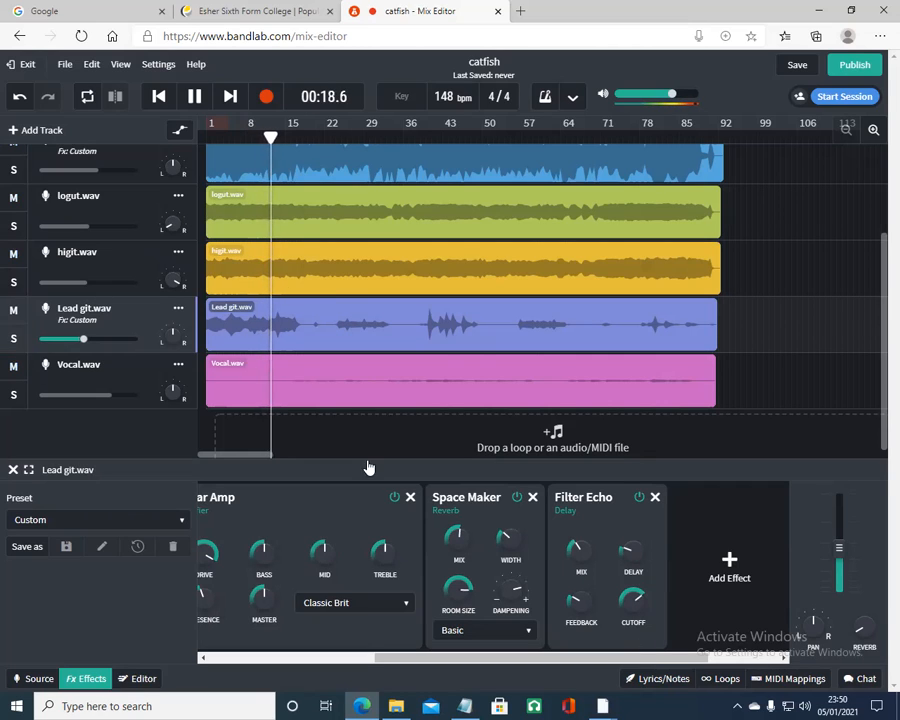
Step: Lower the Lead git.wav volume to about -12.2 dB and reduce the Filter Echo's Mix within the full mix
mouse_move(845, 556)
left_click_drag(845, 556, 841, 557)
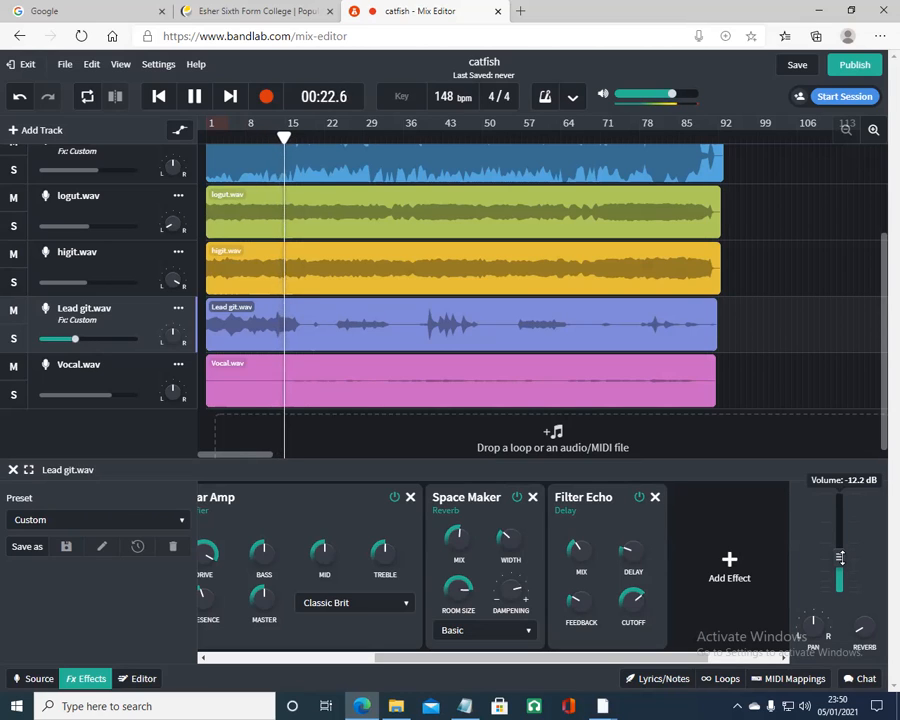
mouse_move(578, 566)
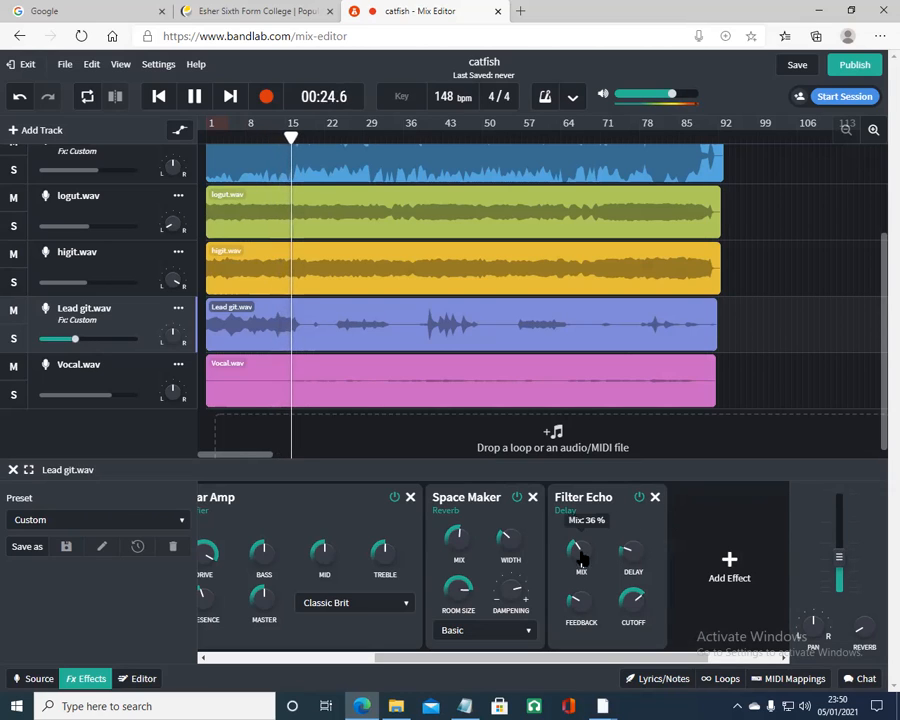
left_click_drag(577, 566, 574, 566)
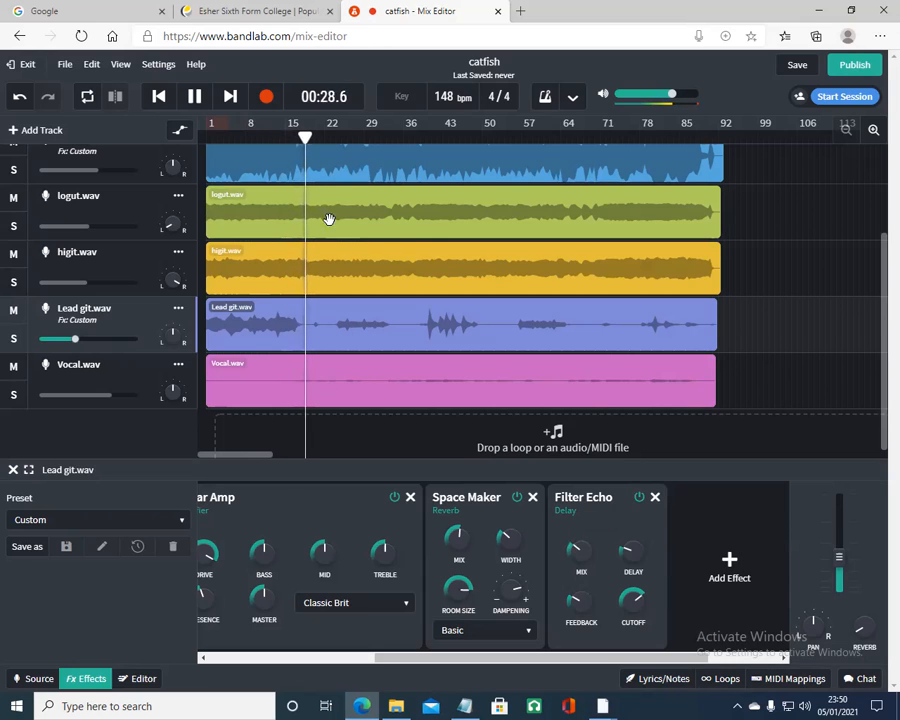
Step: Stop playback and save the project
left_click(195, 96)
left_click(160, 96)
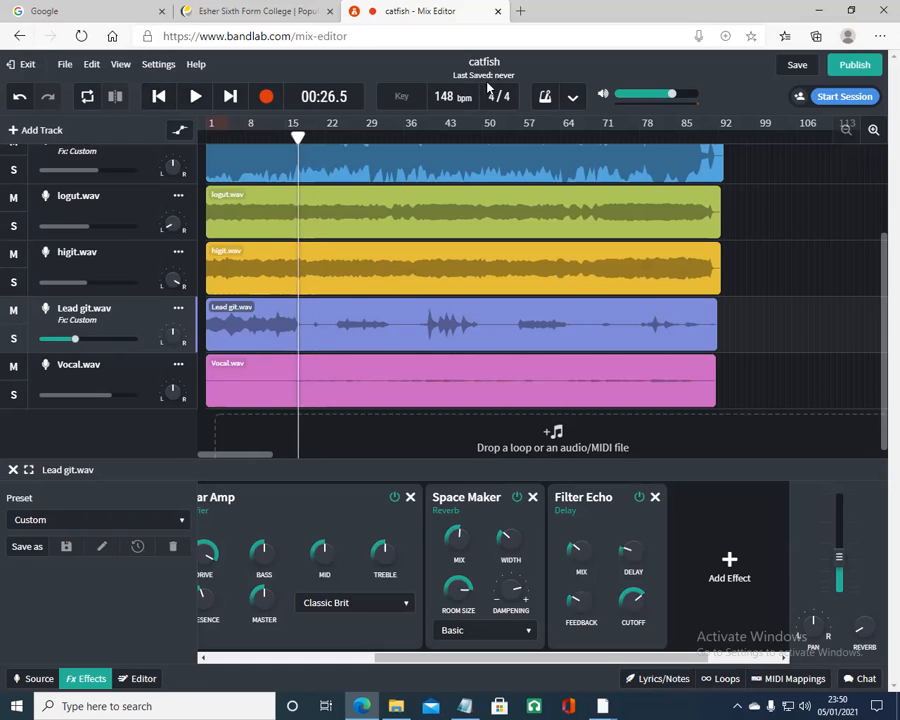
left_click(797, 66)
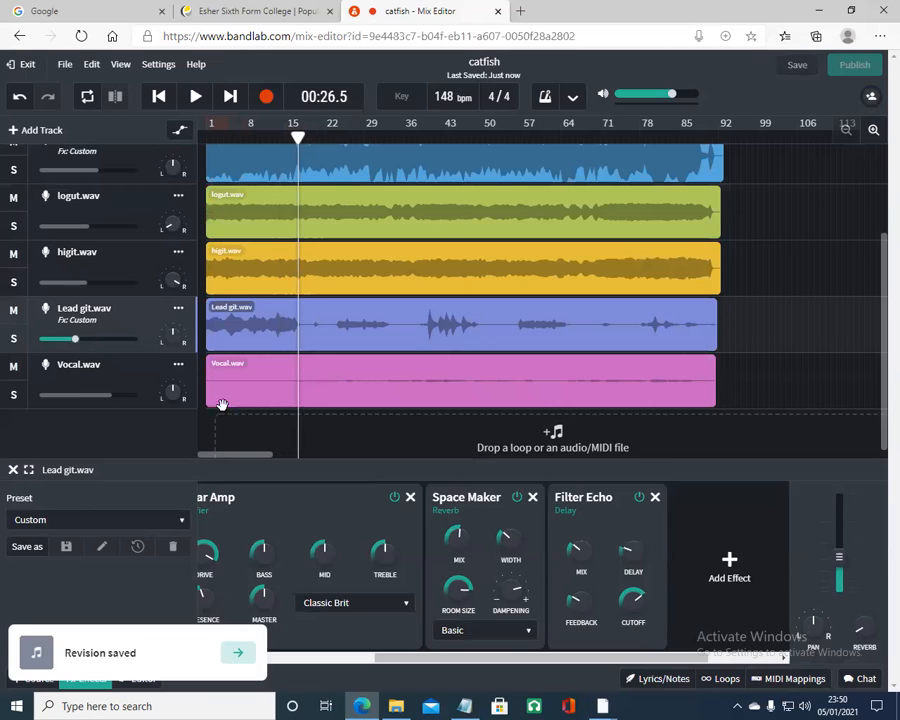
Step: Select Vocal.wav and check the vocal processing notes in the Notepad mixing guide before returning to the mix editor
left_click(78, 378)
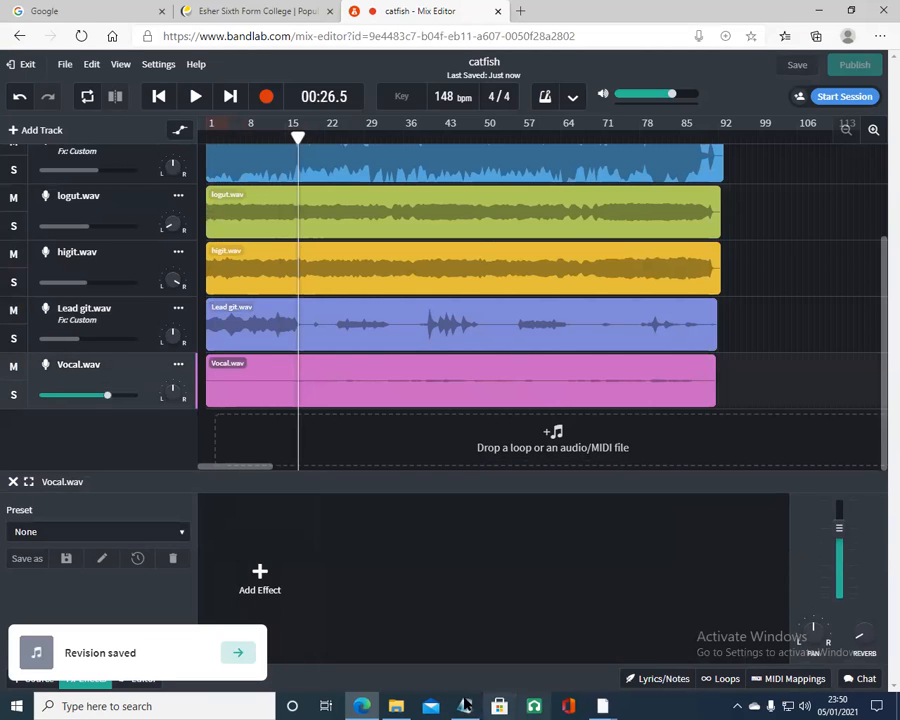
left_click(461, 705)
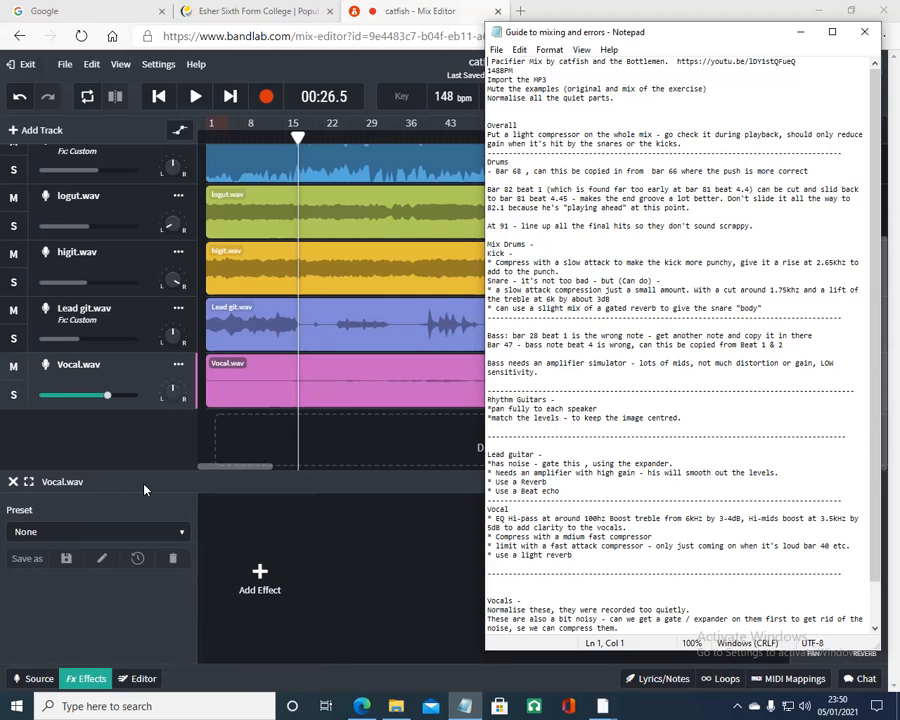
left_click(297, 589)
left_click(255, 576)
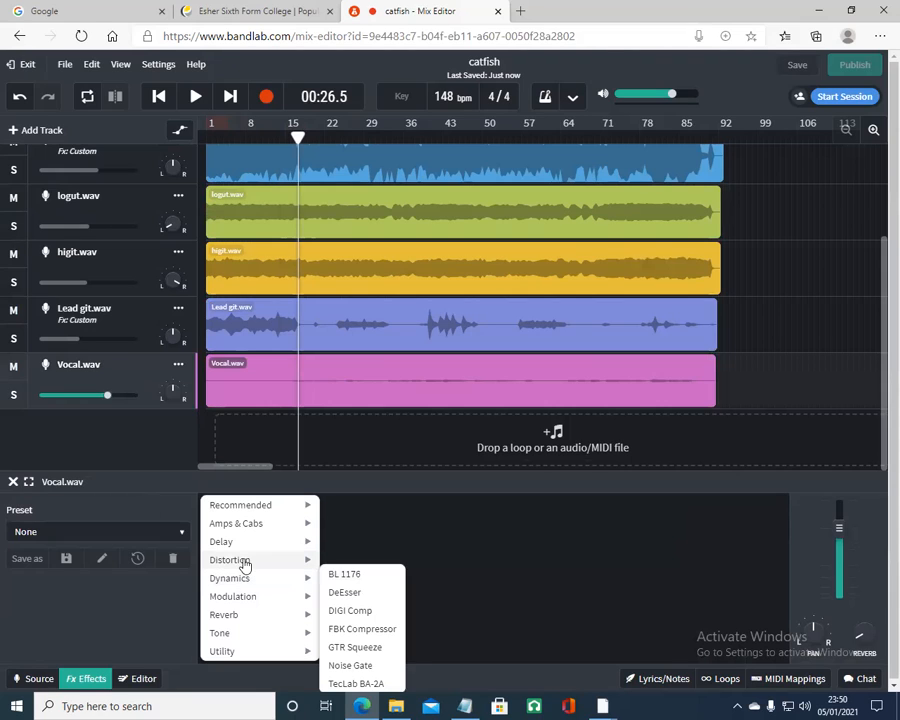
mouse_move(269, 581)
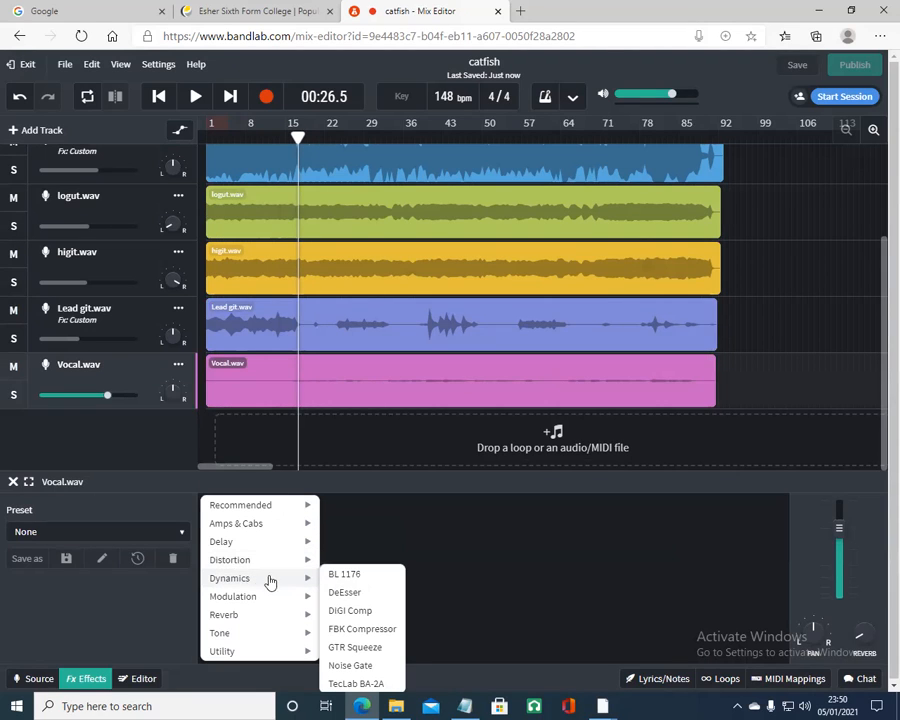
left_click(350, 611)
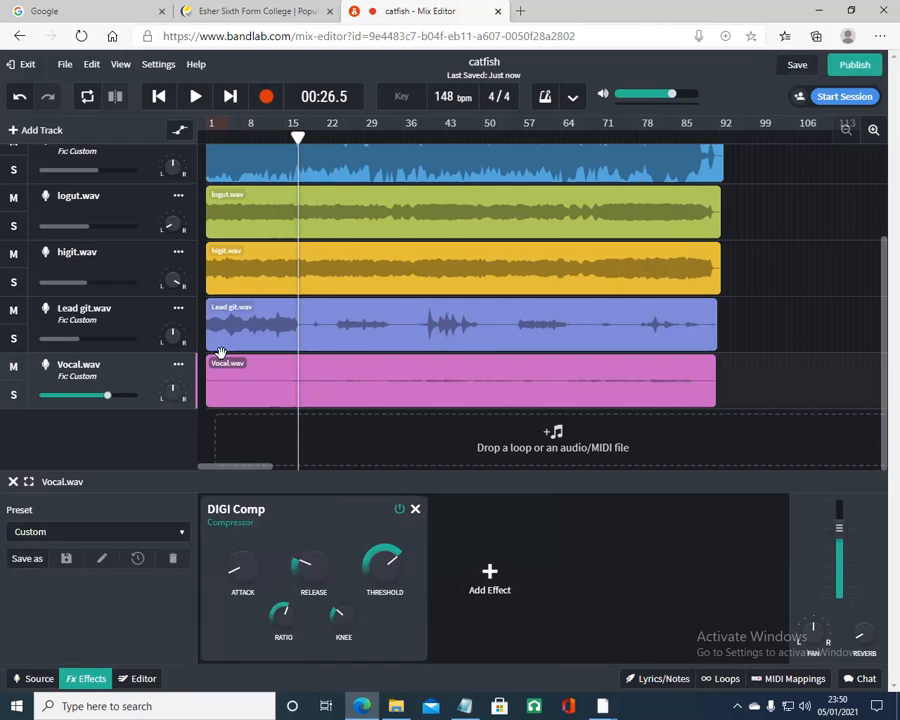
left_click(158, 96)
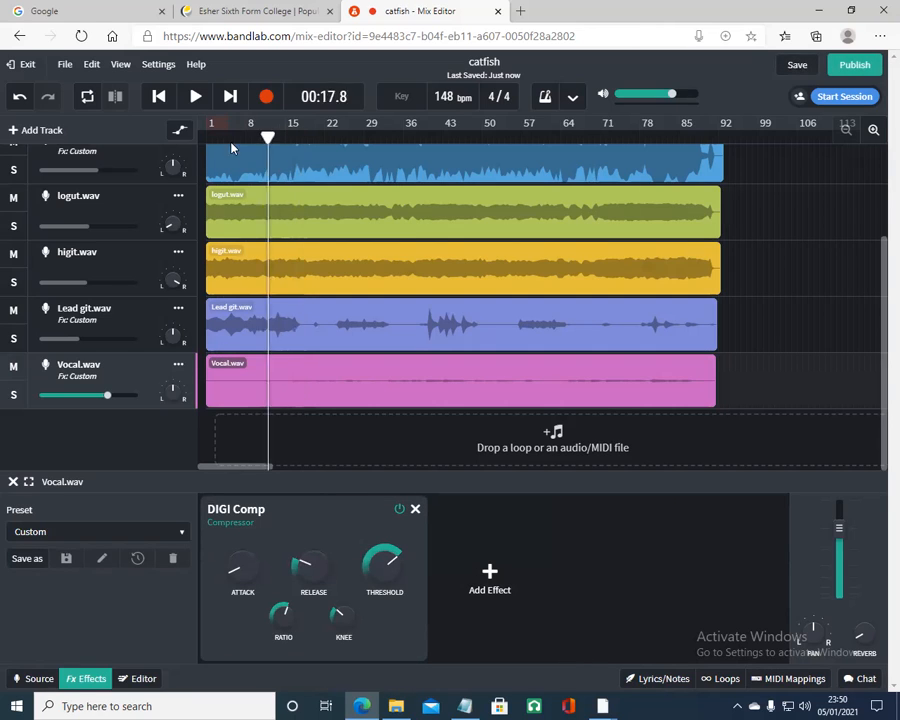
left_click(195, 96)
left_click_drag(212, 136, 291, 136)
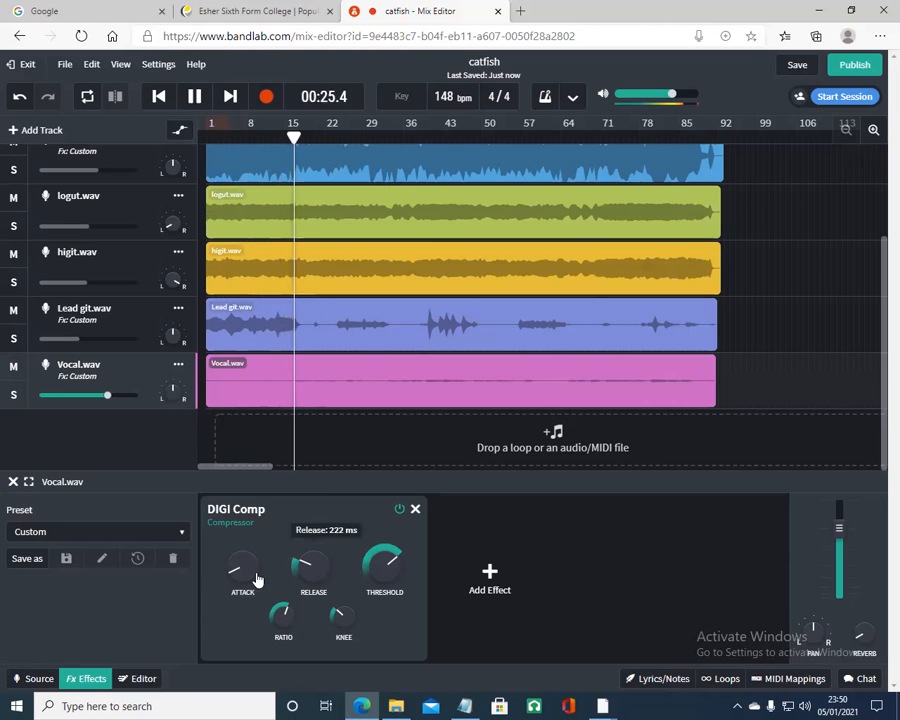
left_click_drag(380, 568, 389, 603)
left_click(415, 512)
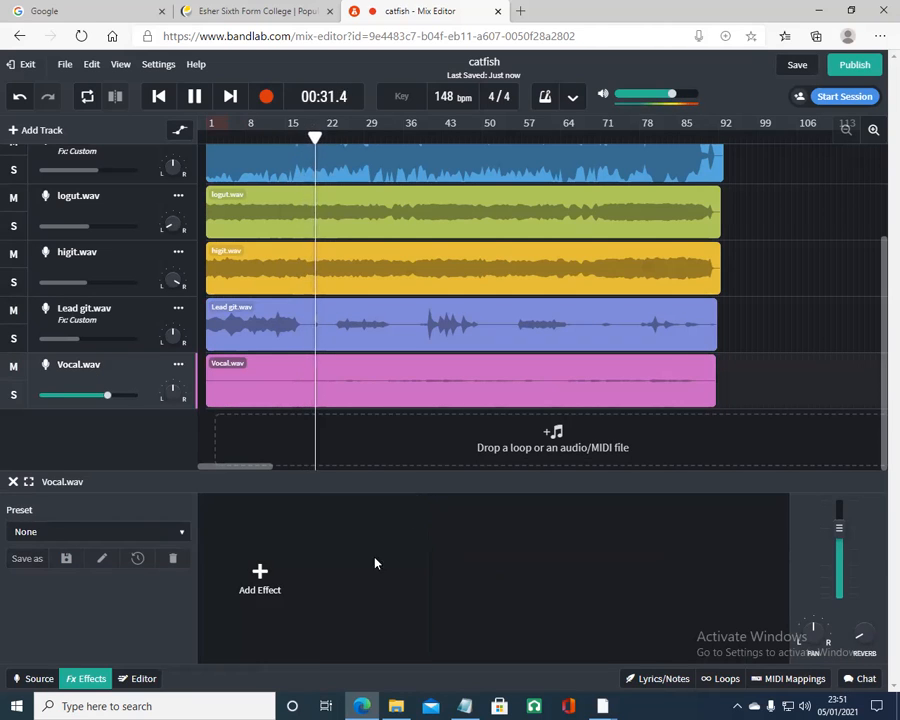
Step: Add a DIGI Comp compressor to Vocal.wav, lower its Threshold to about -52 dB and lengthen its Attack slightly during playback
left_click(265, 580)
mouse_move(318, 580)
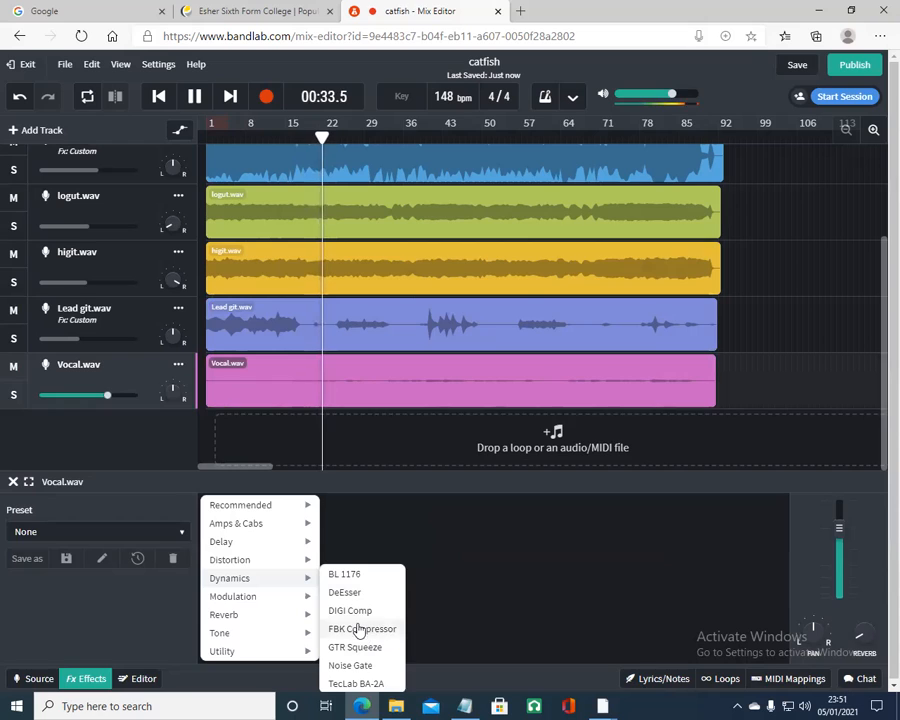
left_click(350, 610)
left_click_drag(380, 566, 394, 690)
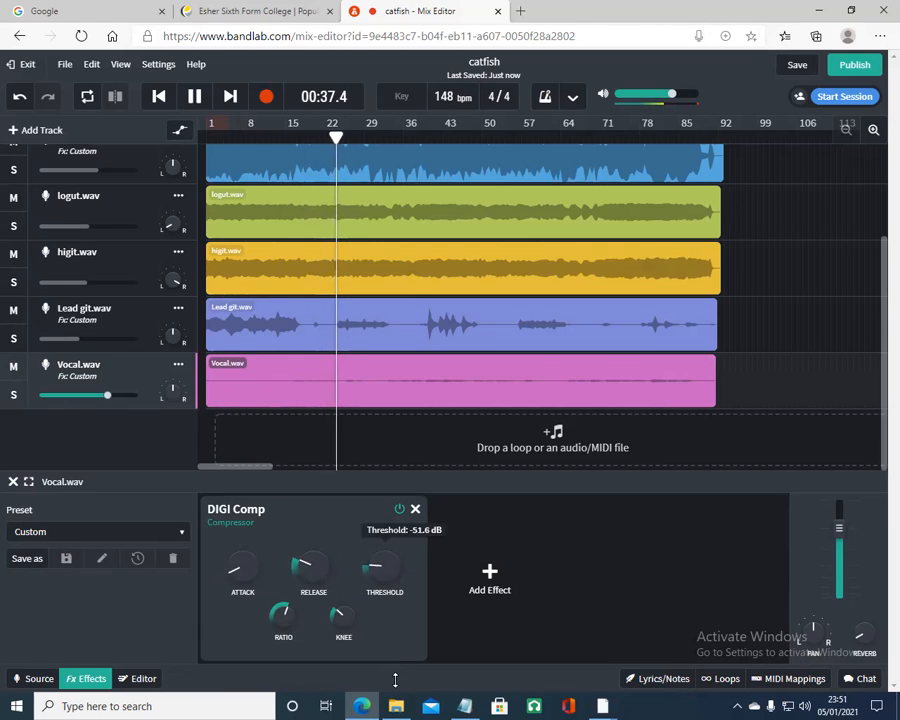
left_click_drag(374, 569, 374, 568)
left_click_drag(254, 580, 240, 550)
left_click_drag(384, 573, 382, 570)
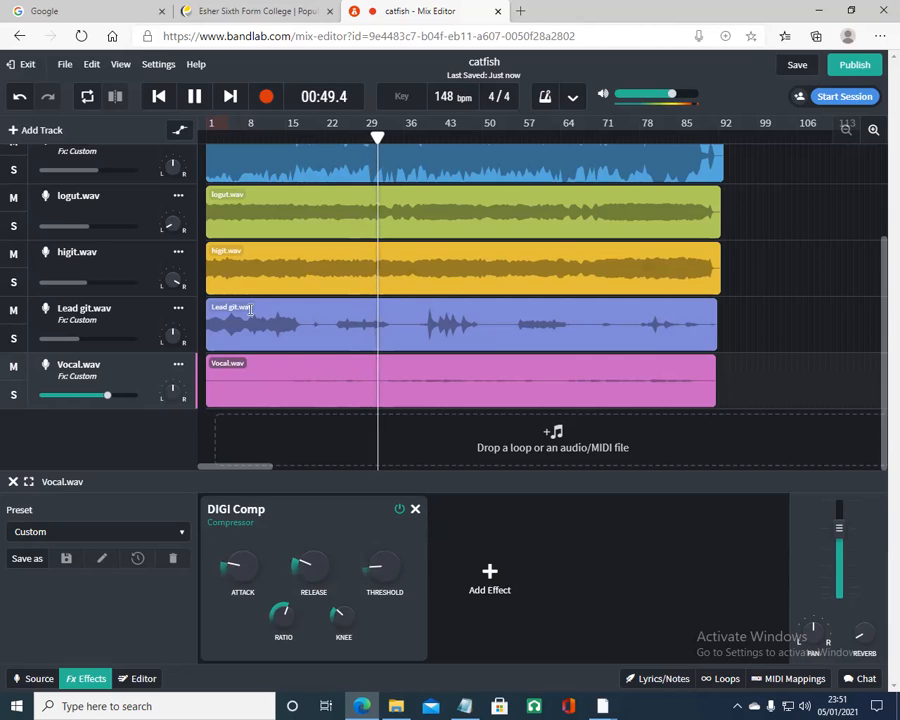
Step: Restart playback from the beginning and add a TecLab BA-2A compressor after the DIGI Comp on Vocal.wav
left_click(195, 97)
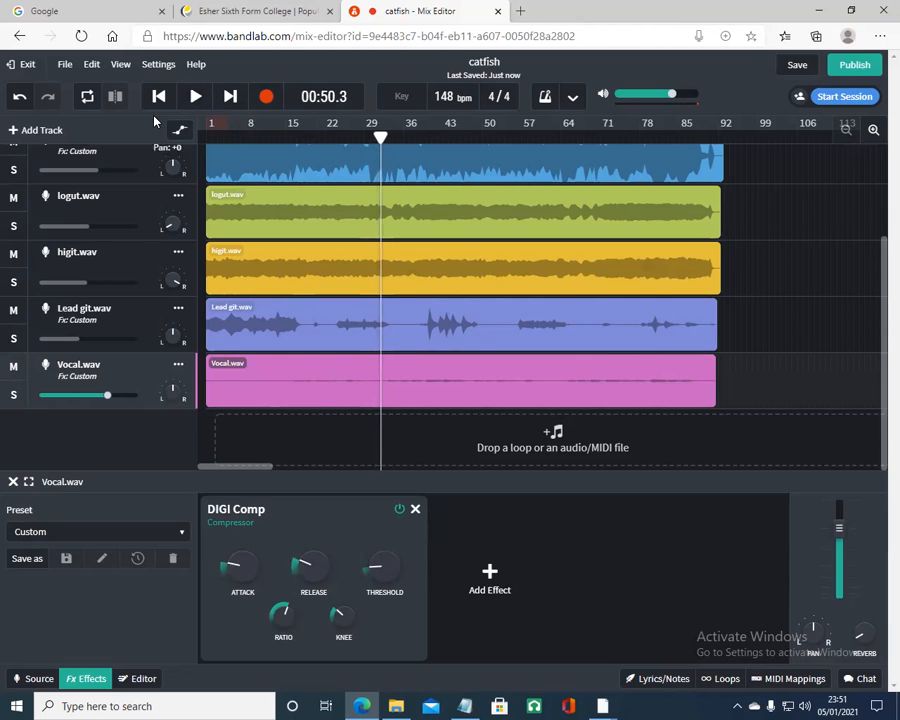
left_click(160, 97)
left_click(196, 97)
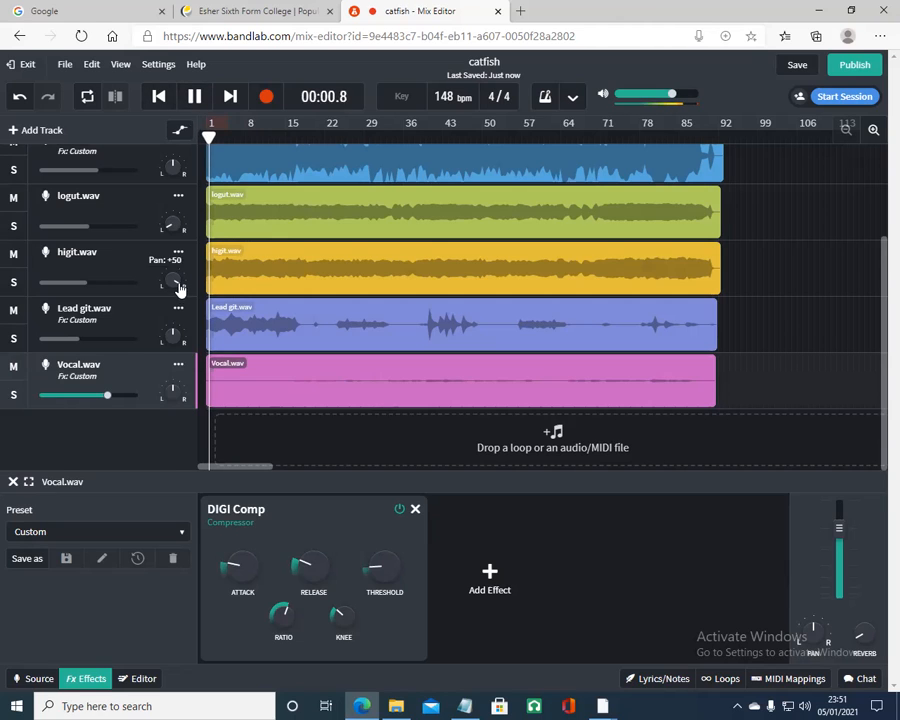
mouse_move(313, 571)
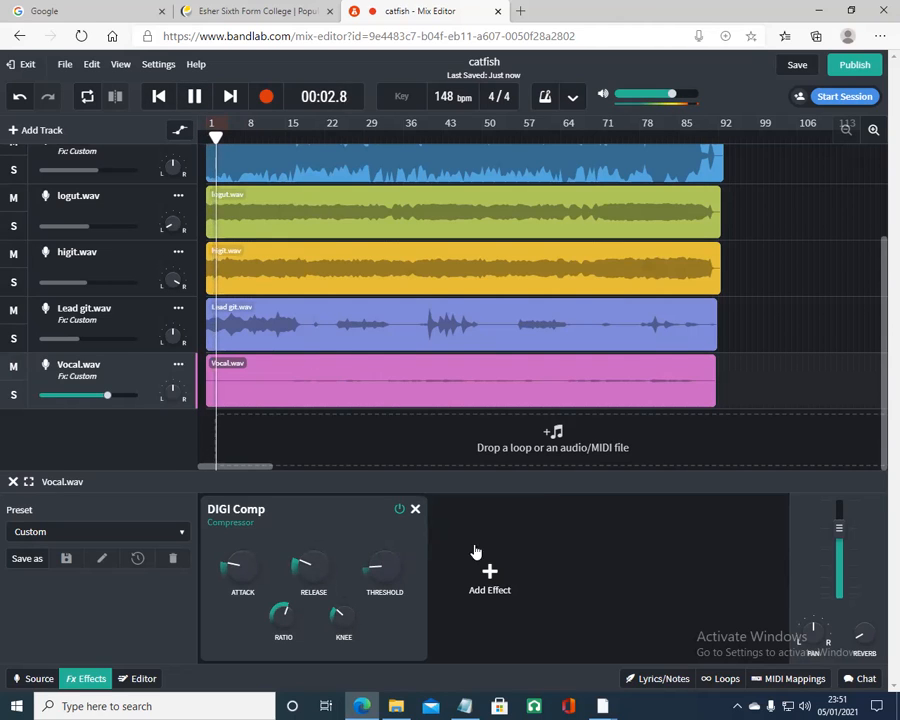
left_click(489, 574)
mouse_move(501, 560)
mouse_move(476, 578)
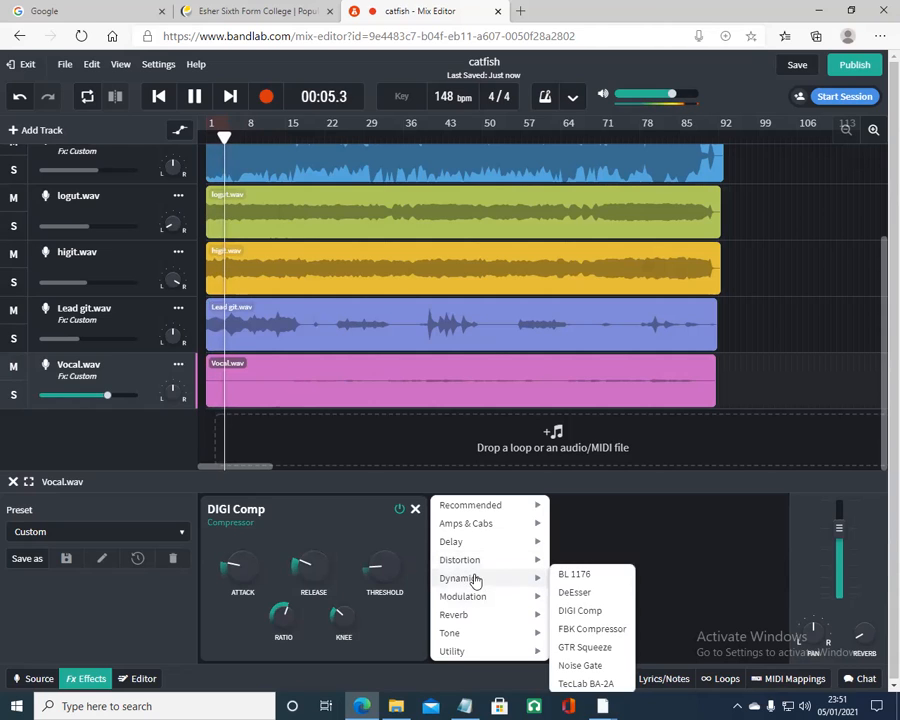
left_click(586, 684)
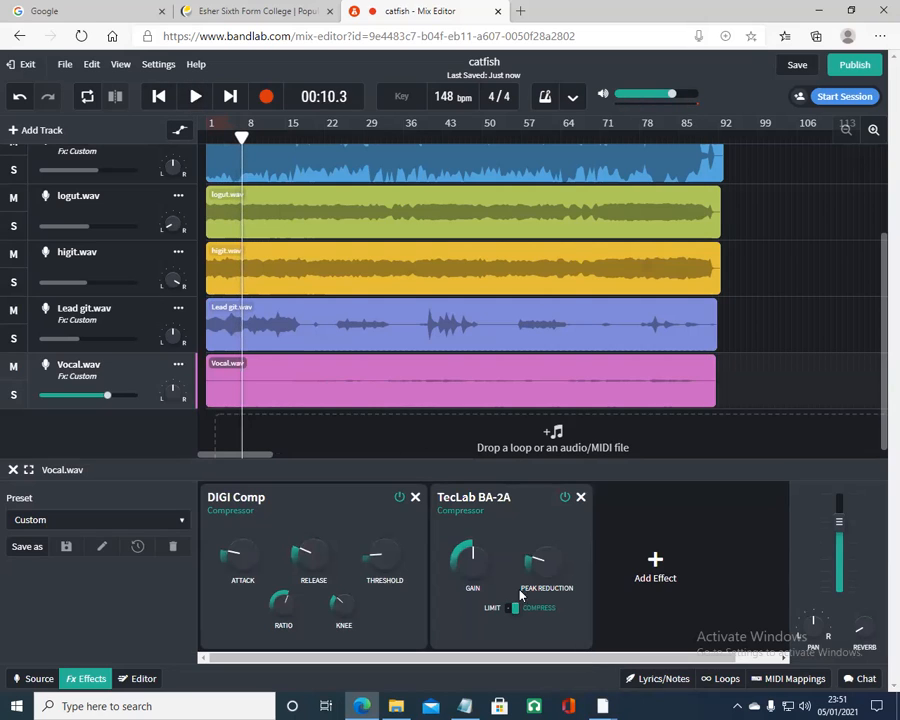
Step: During playback, switch the TecLab BA-2A to Limit, set its Gain to about +77 and raise its Peak Reduction
left_click(195, 96)
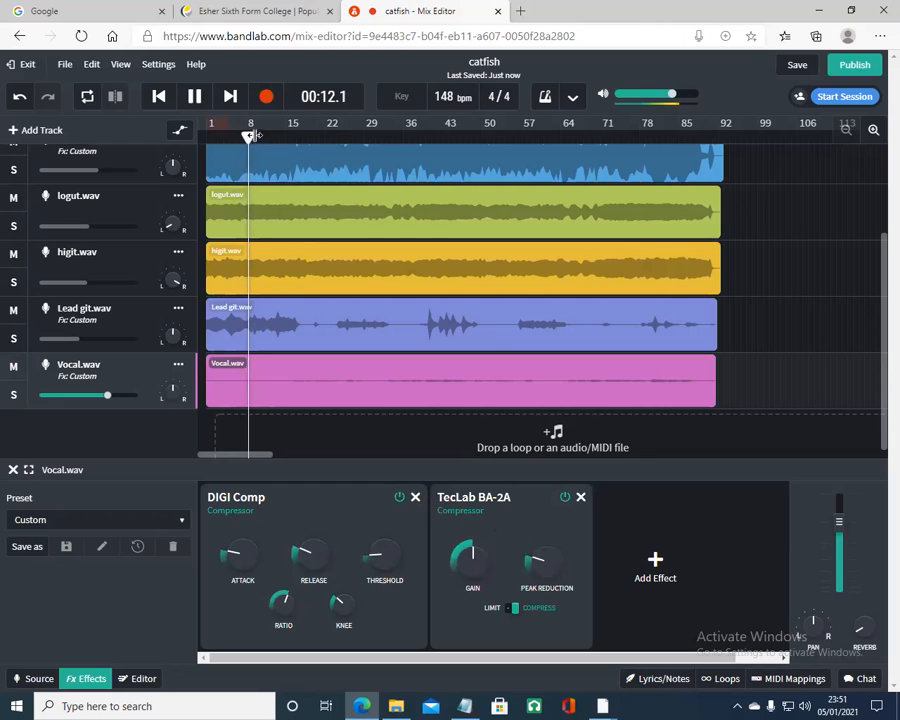
mouse_move(467, 560)
left_click_drag(467, 562, 416, 500)
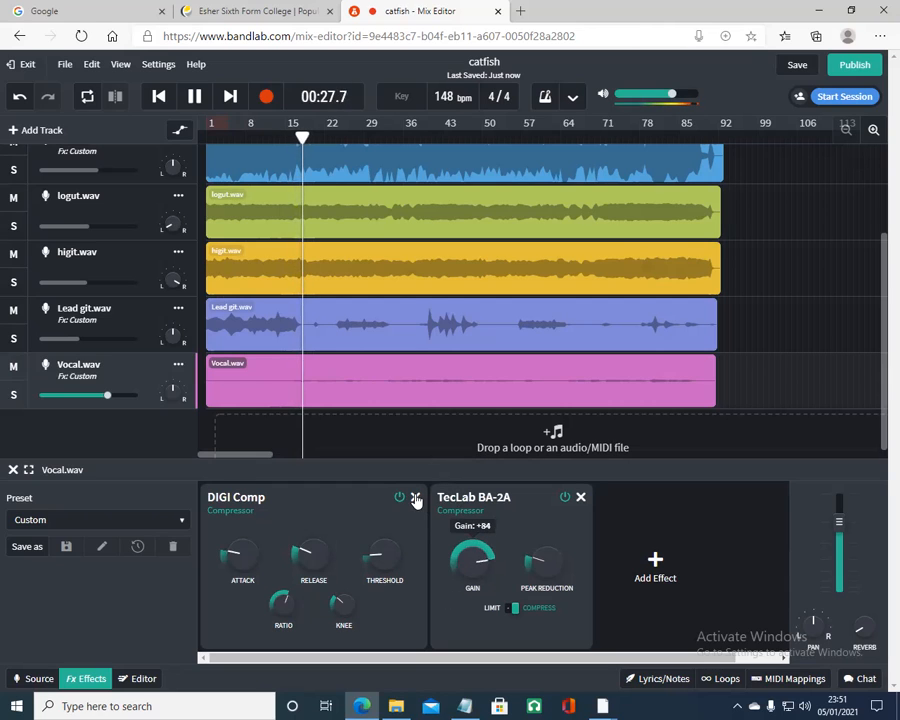
left_click(511, 608)
left_click_drag(546, 560, 510, 444)
left_click_drag(547, 567, 548, 585)
mouse_move(473, 569)
left_mouse_down()
mouse_move(473, 557)
mouse_move(473, 570)
left_mouse_up()
left_click_drag(535, 572, 481, 584)
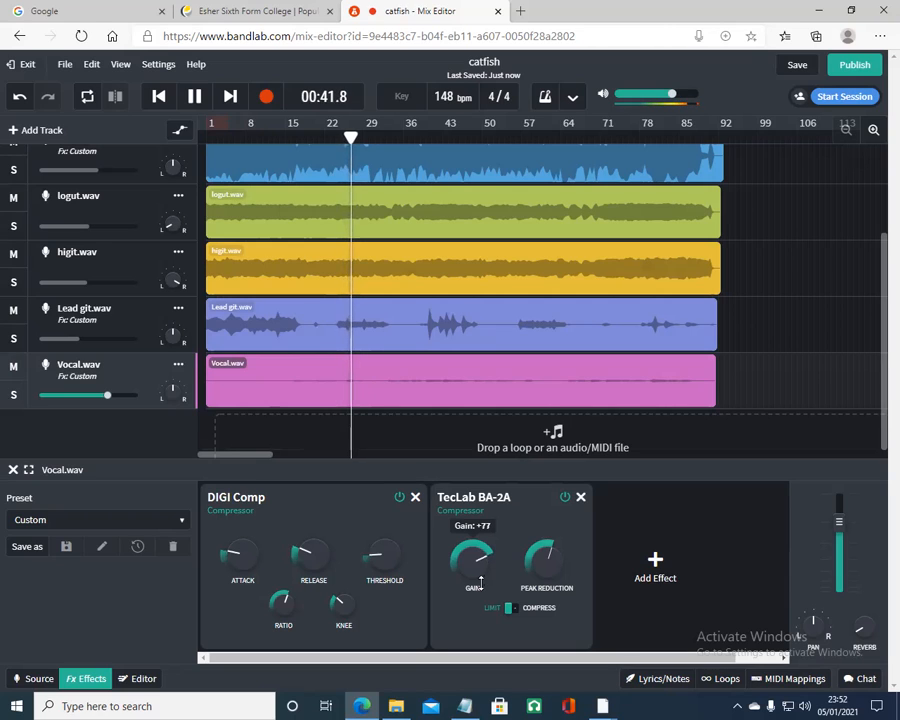
Step: Bypass and re-enable the TecLab BA-2A and the DIGI Comp to compare the vocal with and without each
left_click(565, 497)
left_click(565, 497)
mouse_move(474, 572)
left_click(399, 497)
left_click(399, 497)
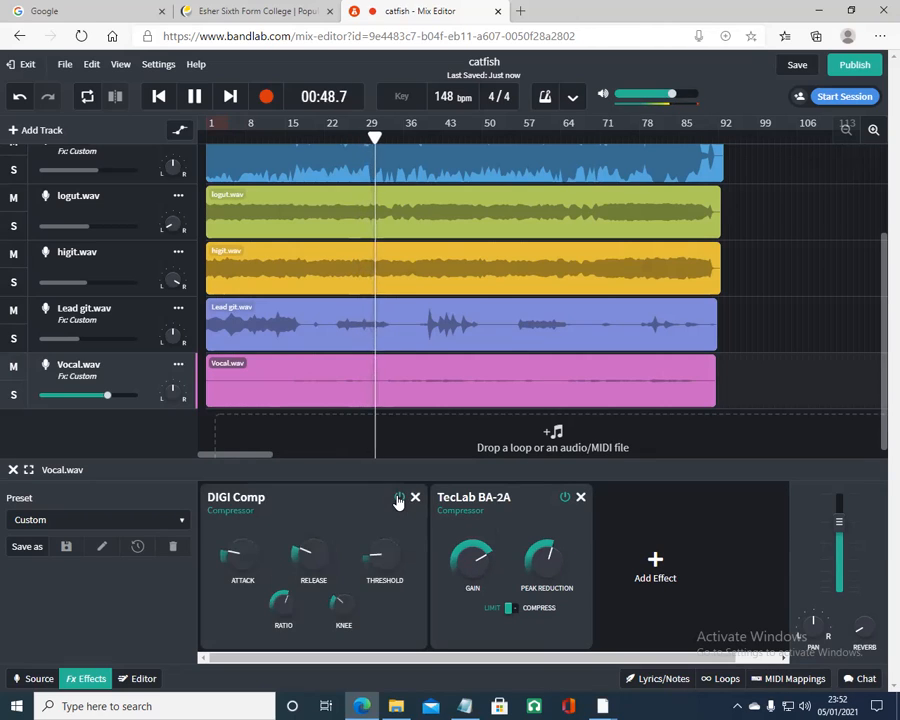
Step: Solo Vocal.wav, add a Graphic EQ and move it ahead of the DIGI Comp in the effects chain
left_click(13, 395)
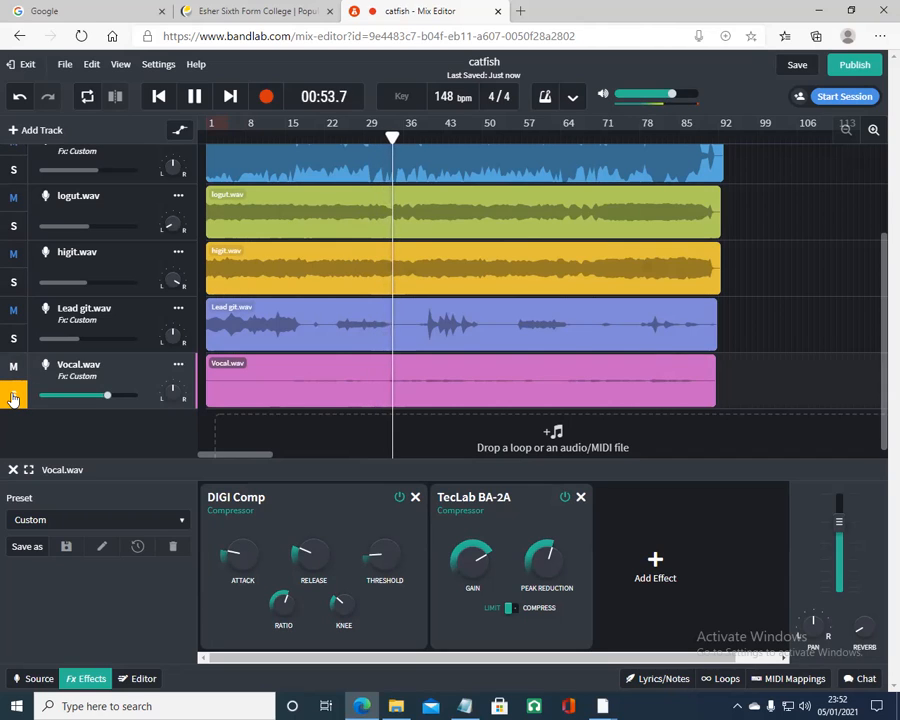
mouse_move(552, 566)
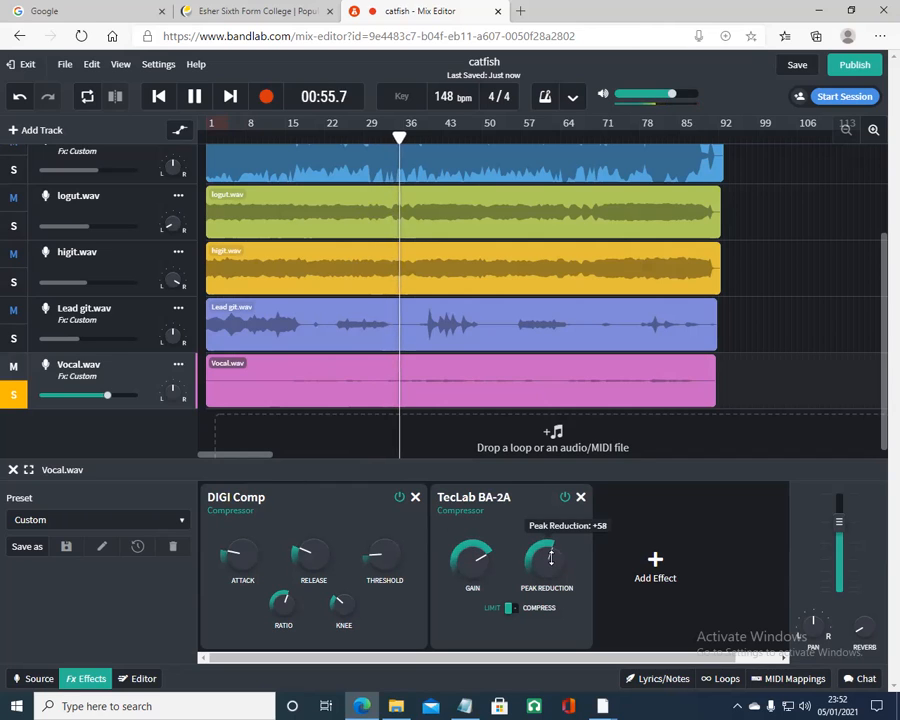
left_click(650, 566)
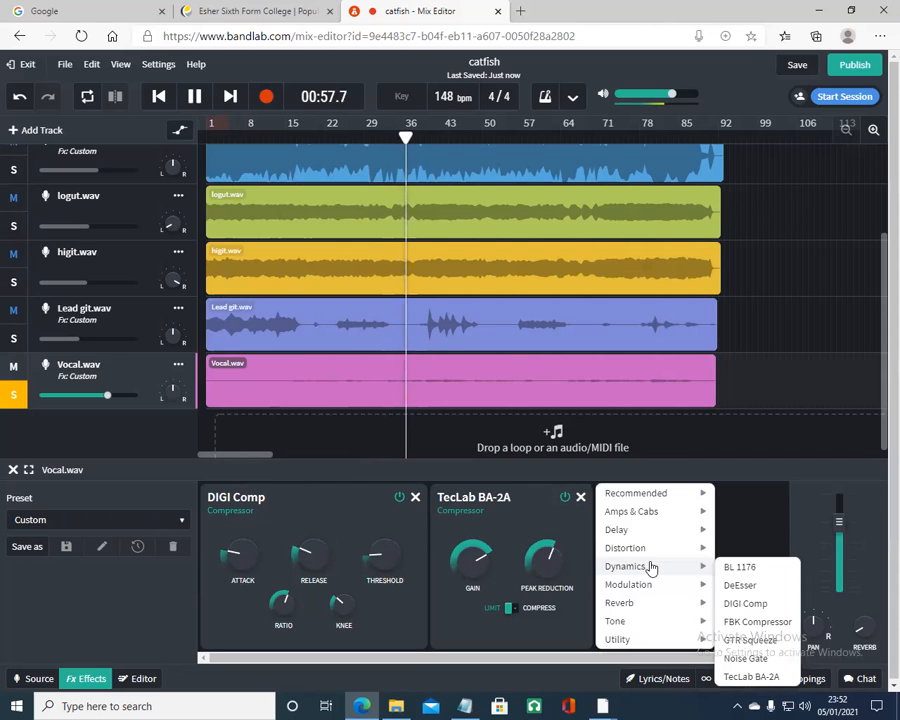
mouse_move(678, 621)
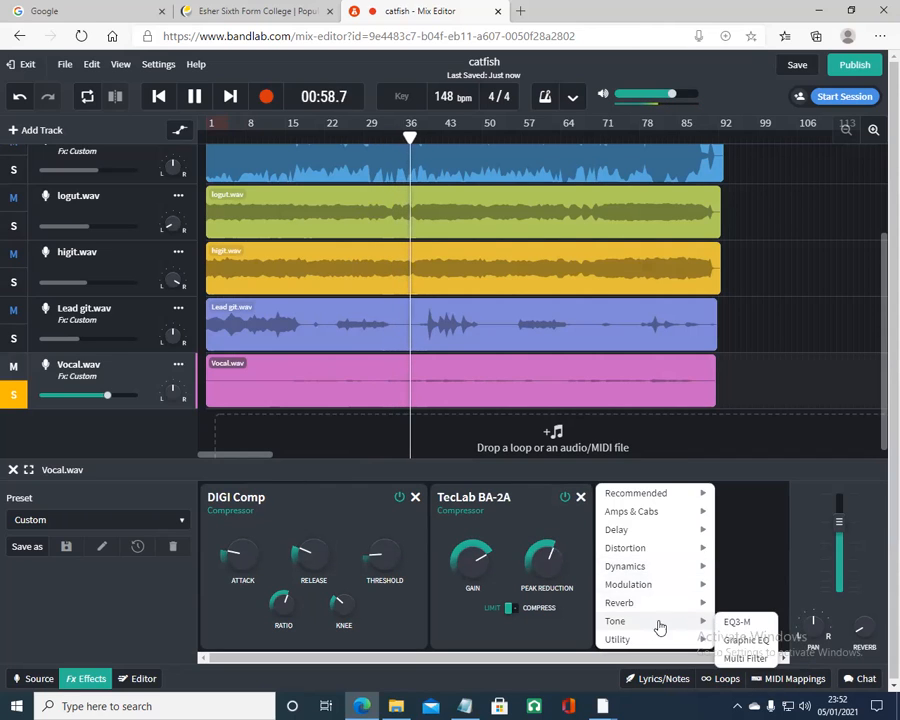
left_click(746, 640)
left_click_drag(683, 488, 302, 496)
Step: Cut the vocal's 100 Hz and 200 Hz bands, boost 1.6k, 3.2k and 6.4k slightly in the Graphic EQ, and unsolo Vocal.wav
left_click_drag(239, 588, 259, 592)
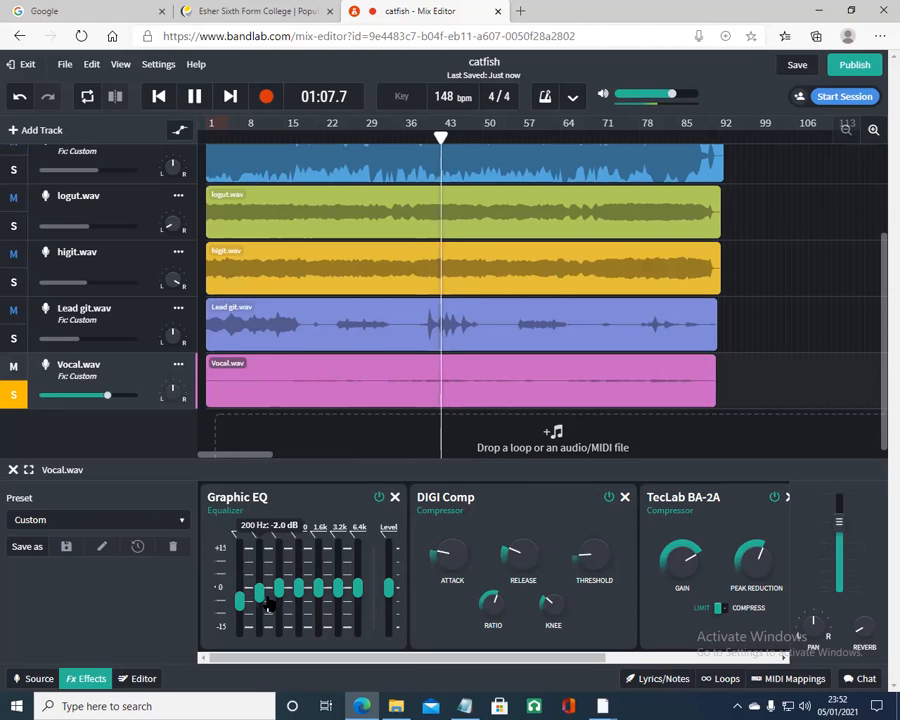
left_click_drag(357, 588, 317, 585)
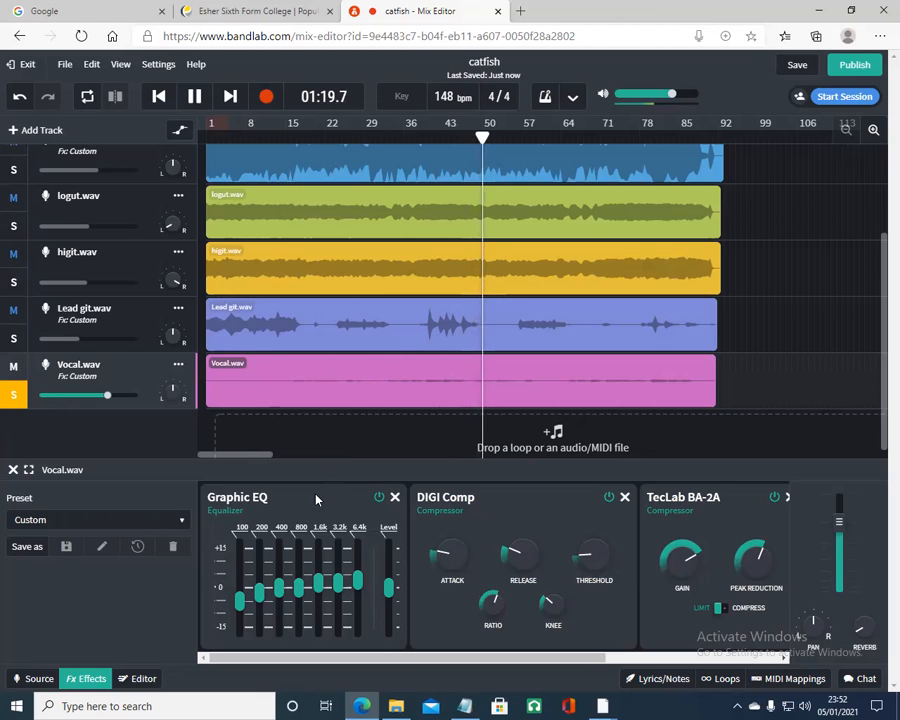
left_click_drag(392, 659, 522, 663)
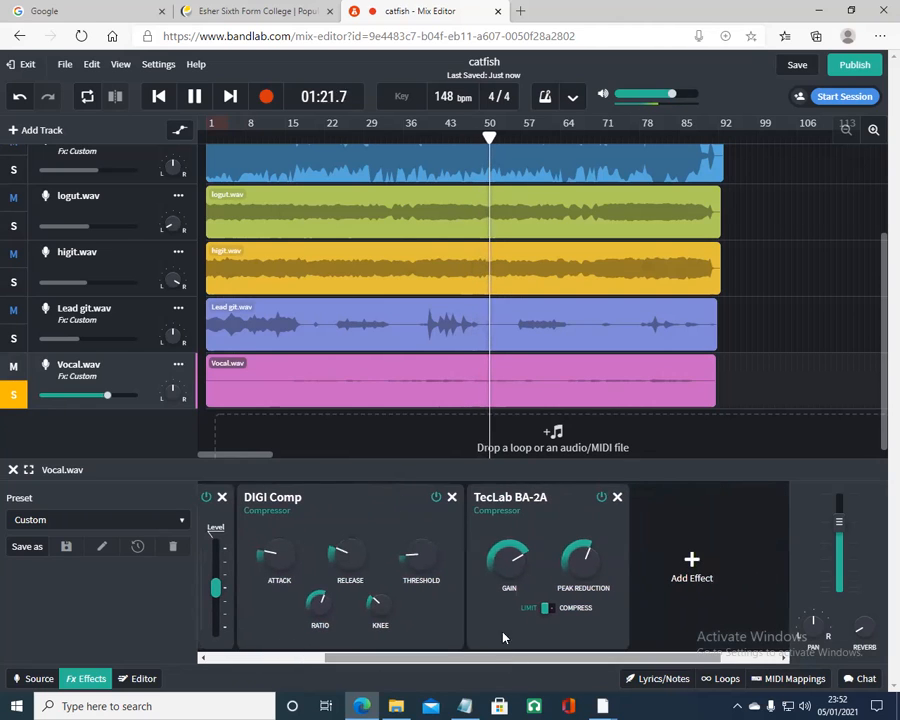
left_click(14, 394)
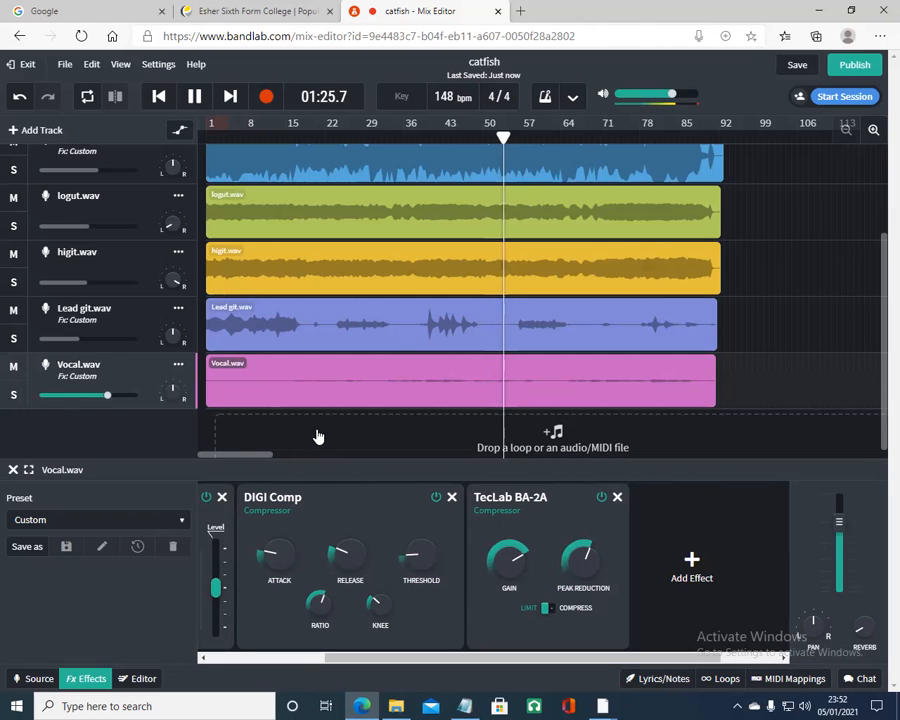
Step: Raise the Vocal.wav track's Reverb send to slightly above halfway, judging it within the full mix
left_click(195, 96)
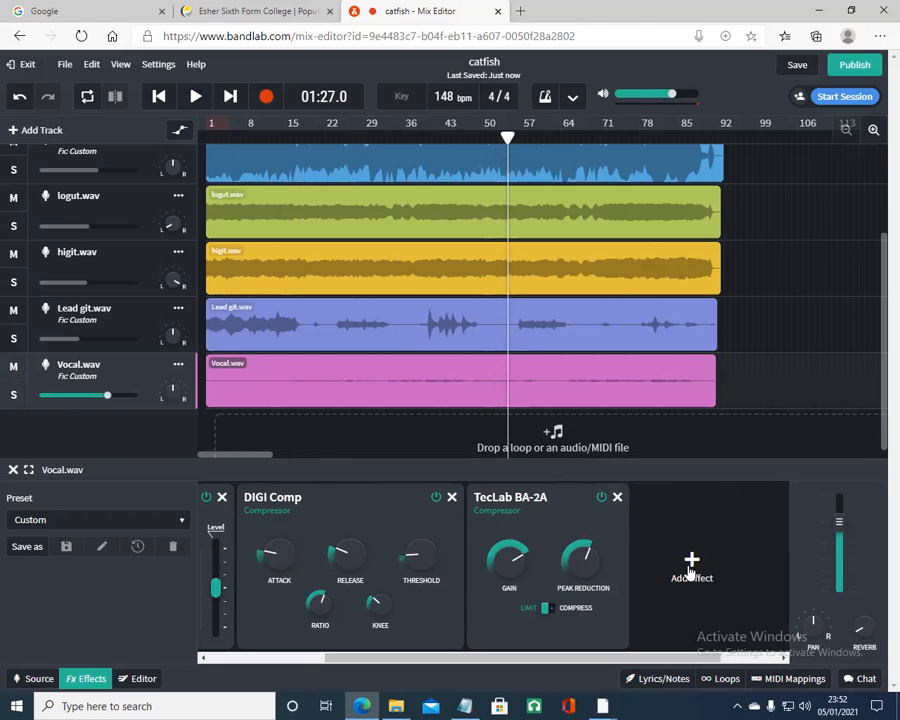
mouse_move(871, 631)
left_click_drag(875, 612, 840, 540)
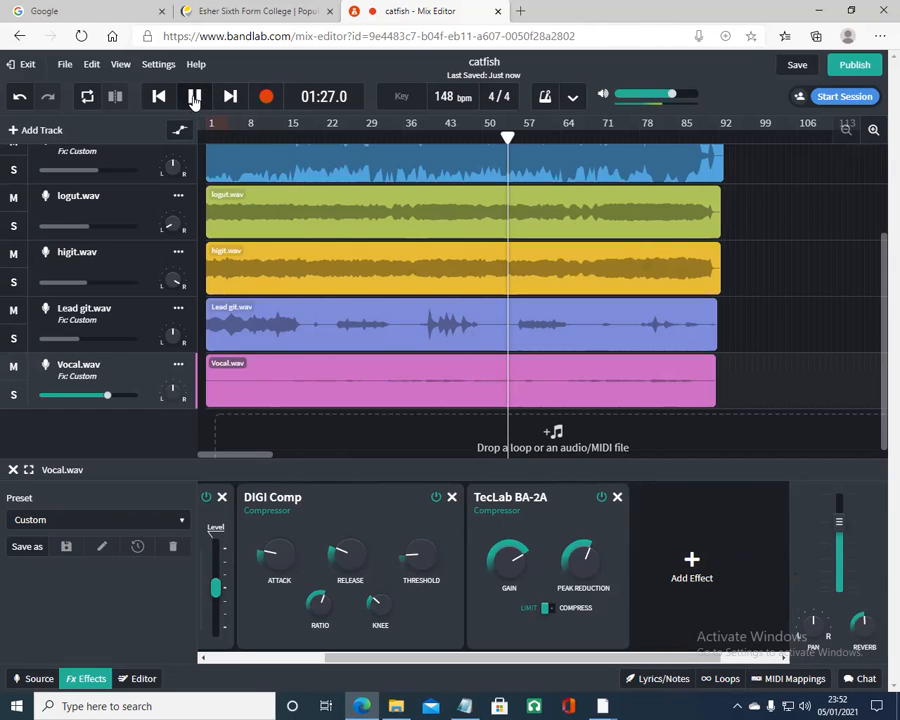
left_click_drag(862, 625, 862, 592)
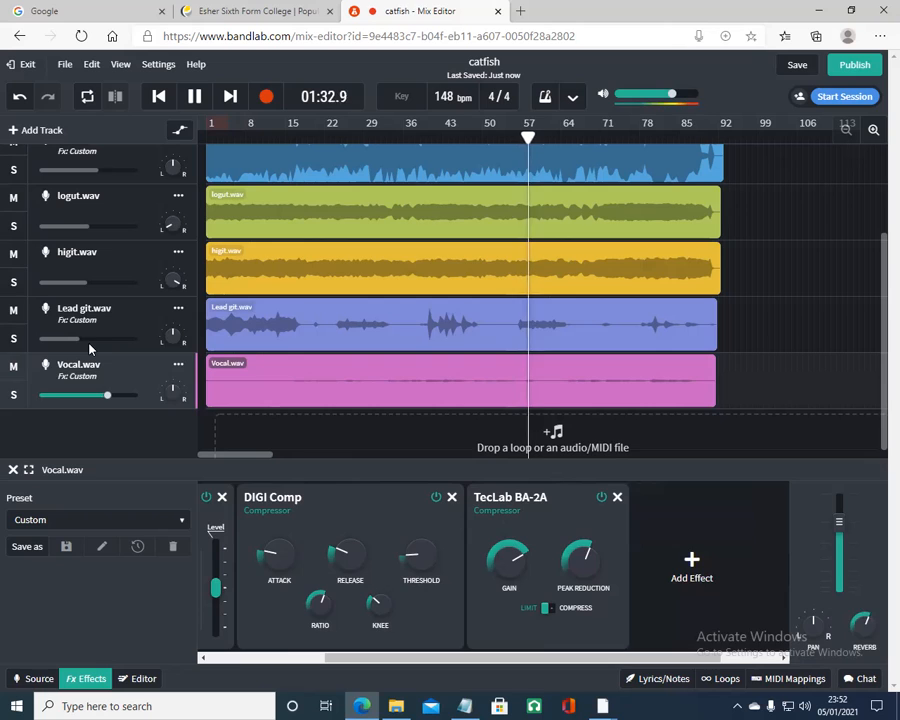
Step: Check the Space Maker's Mix and Room Size settings on Lead git.wav
left_click(70, 310)
mouse_move(580, 541)
left_click_drag(583, 570, 586, 594)
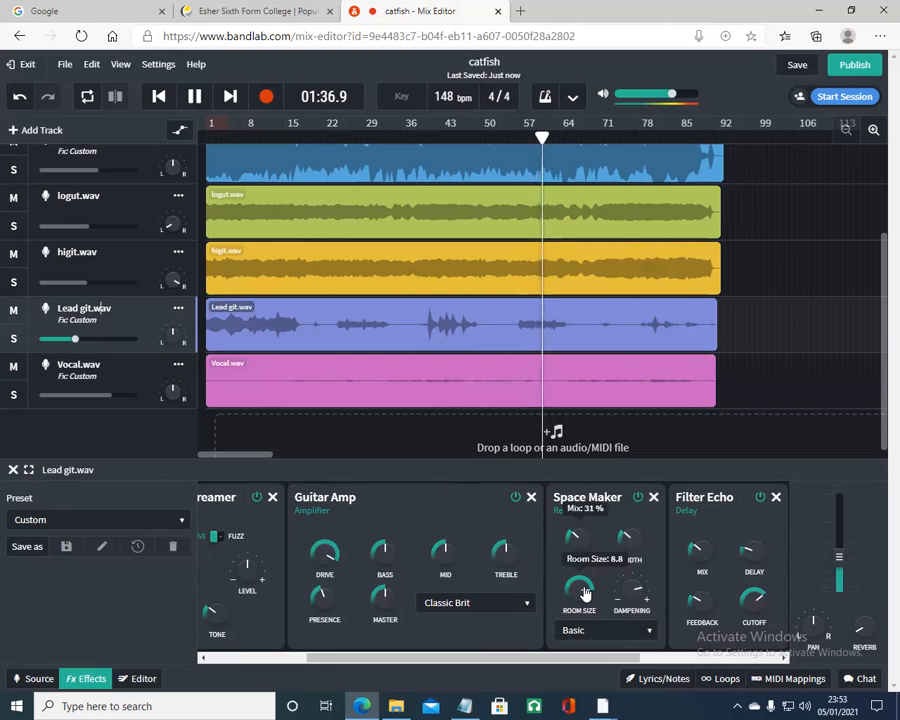
Step: Return to Vocal.wav and raise its volume to about +2.3 dB during playback
left_click(127, 381)
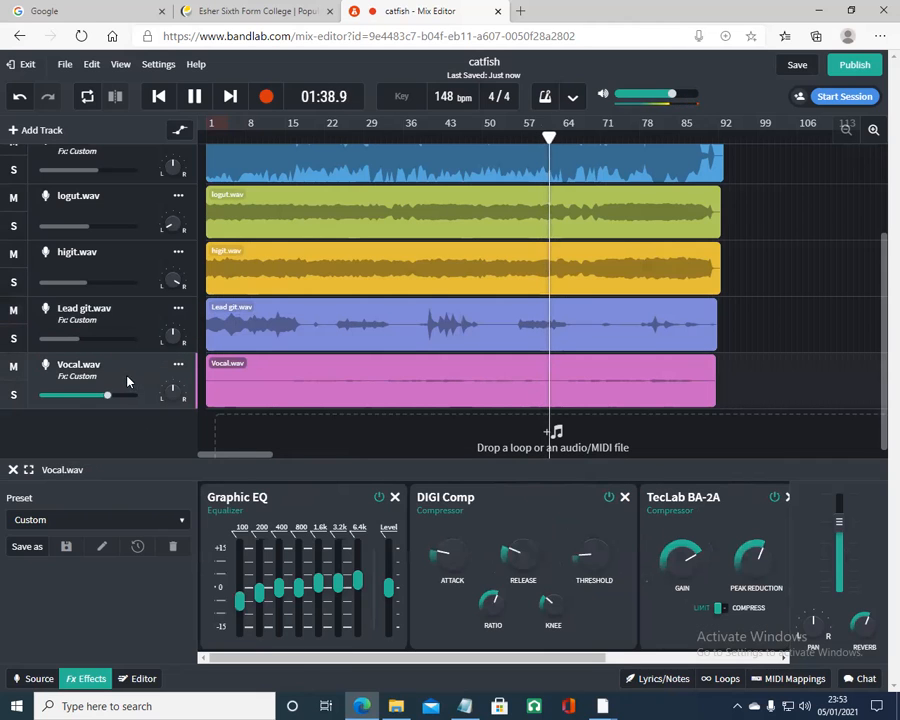
left_click_drag(596, 657, 806, 664)
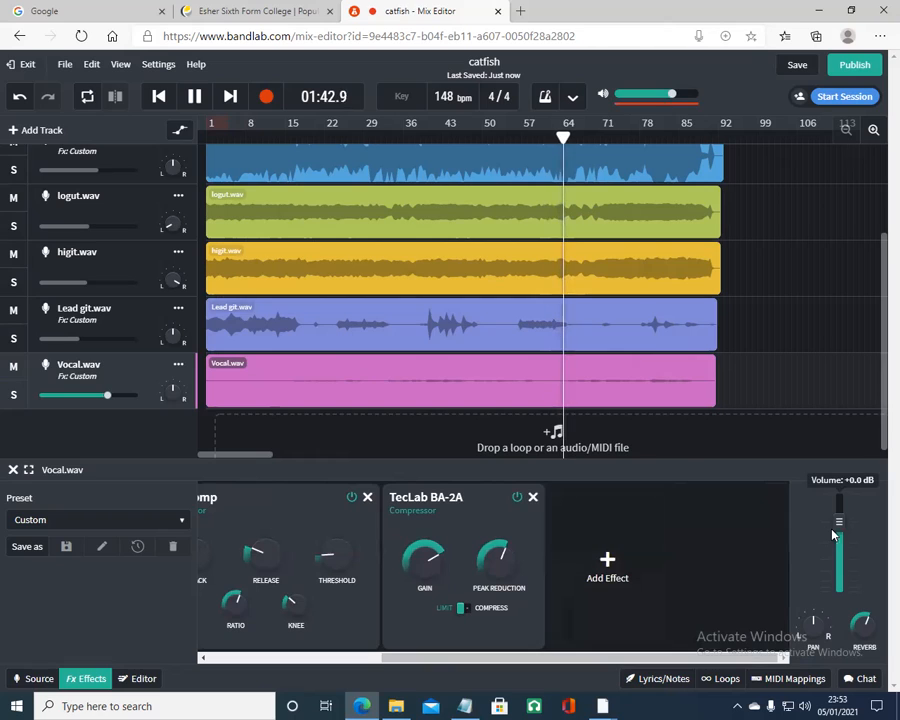
left_click_drag(840, 520, 840, 511)
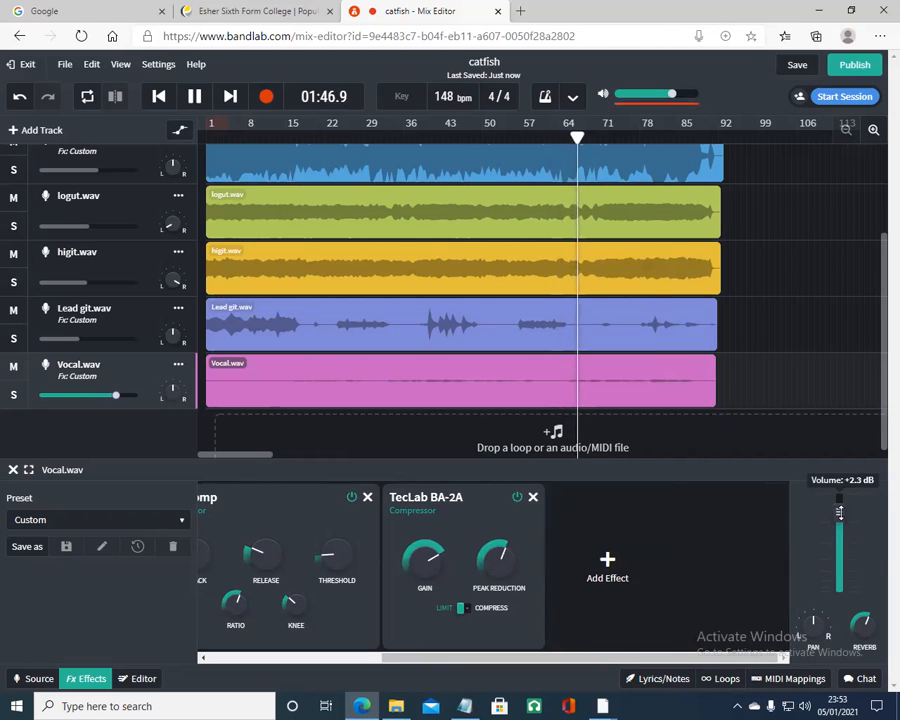
Step: Add a Space Maker reverb to the end of the Vocal.wav effects chain and turn the track's Reverb send fully down
left_click(609, 576)
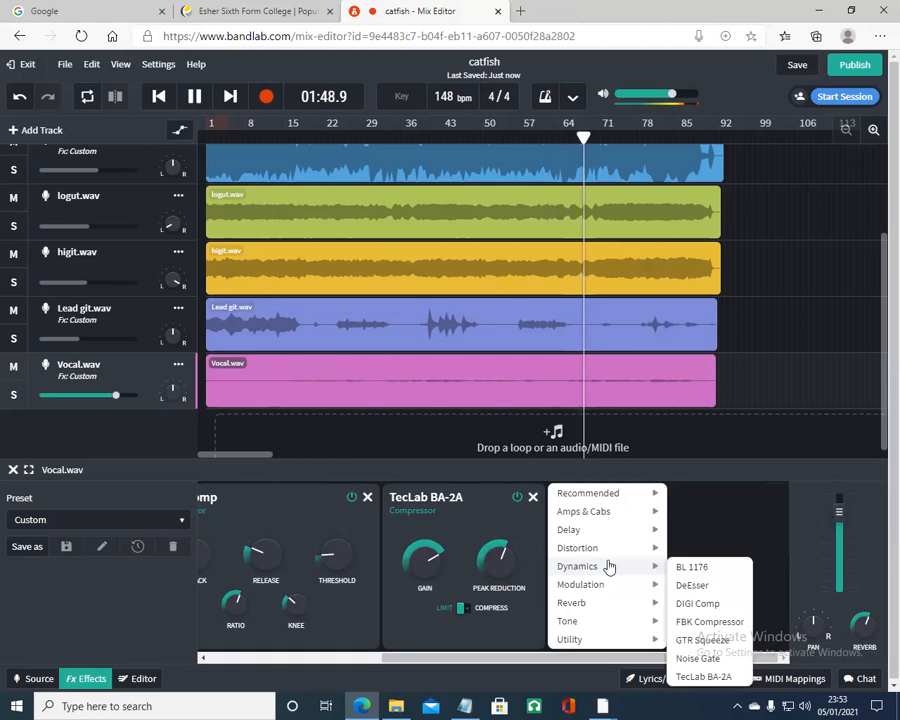
mouse_move(650, 608)
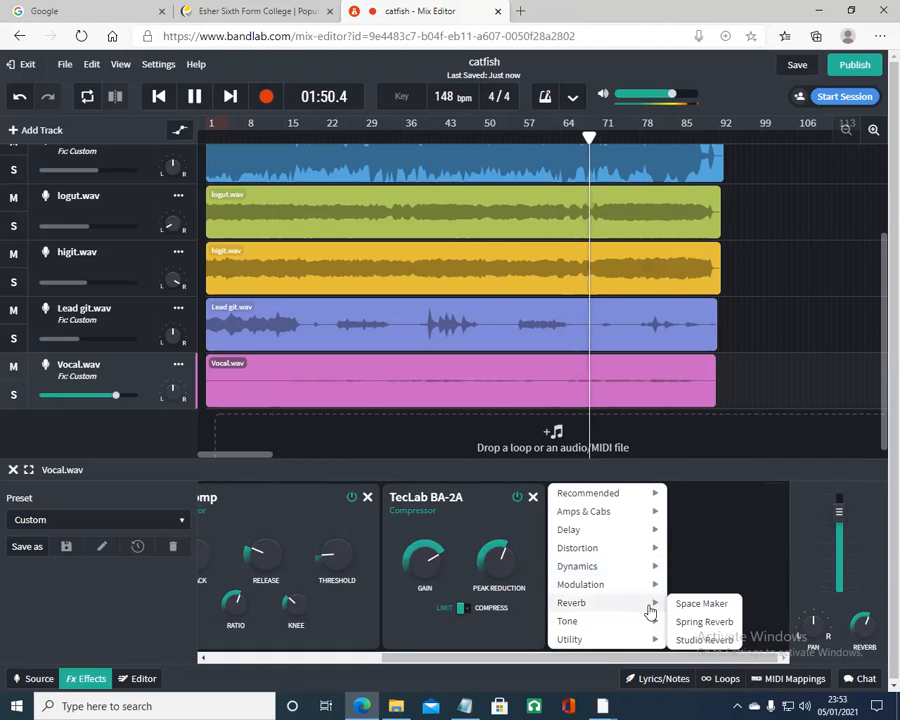
left_click(718, 605)
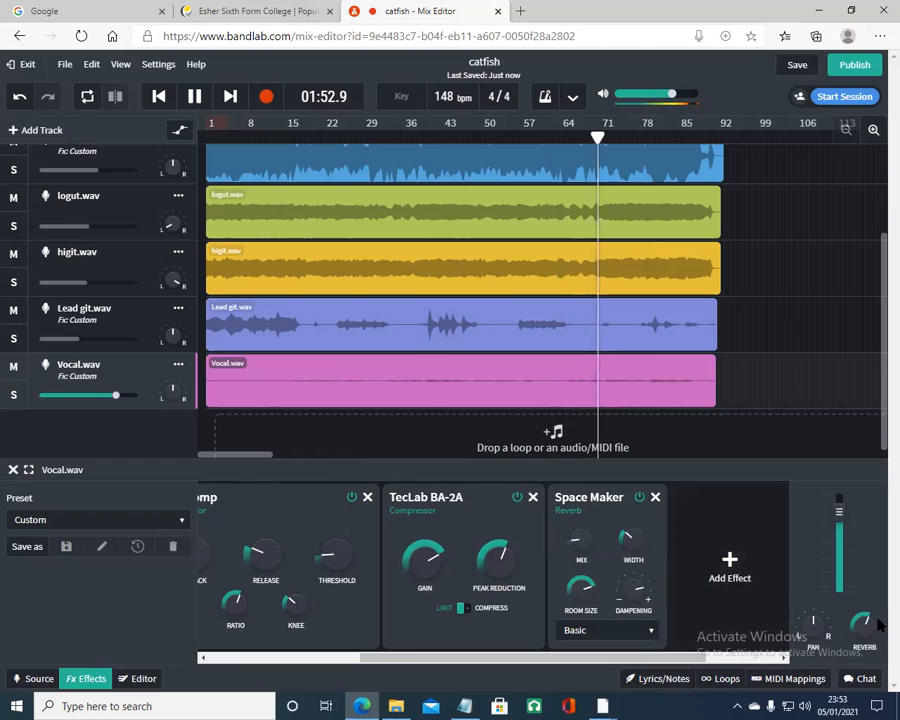
mouse_move(860, 631)
left_click_drag(868, 627, 861, 634)
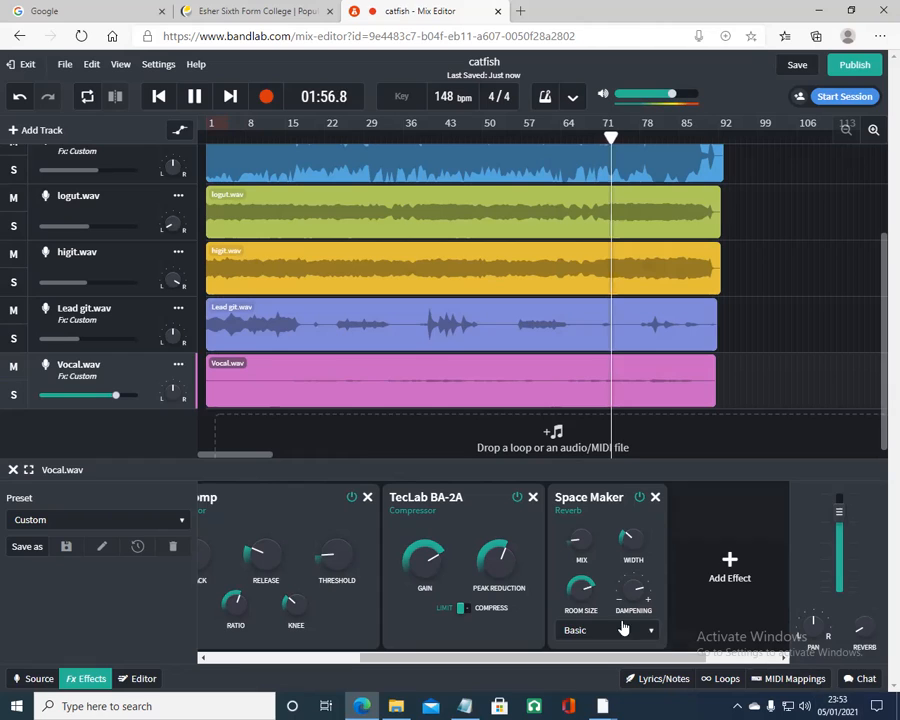
Step: Raise the Mix of the vocal's Space Maker slightly while listening, and stop playback
mouse_move(589, 596)
mouse_move(578, 535)
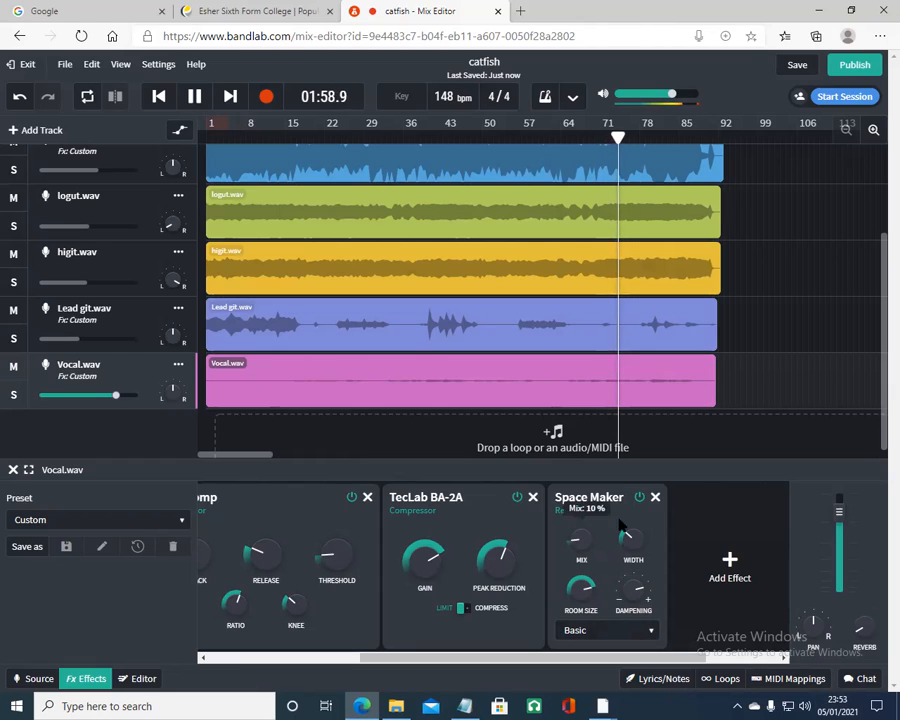
left_click_drag(583, 522, 577, 550)
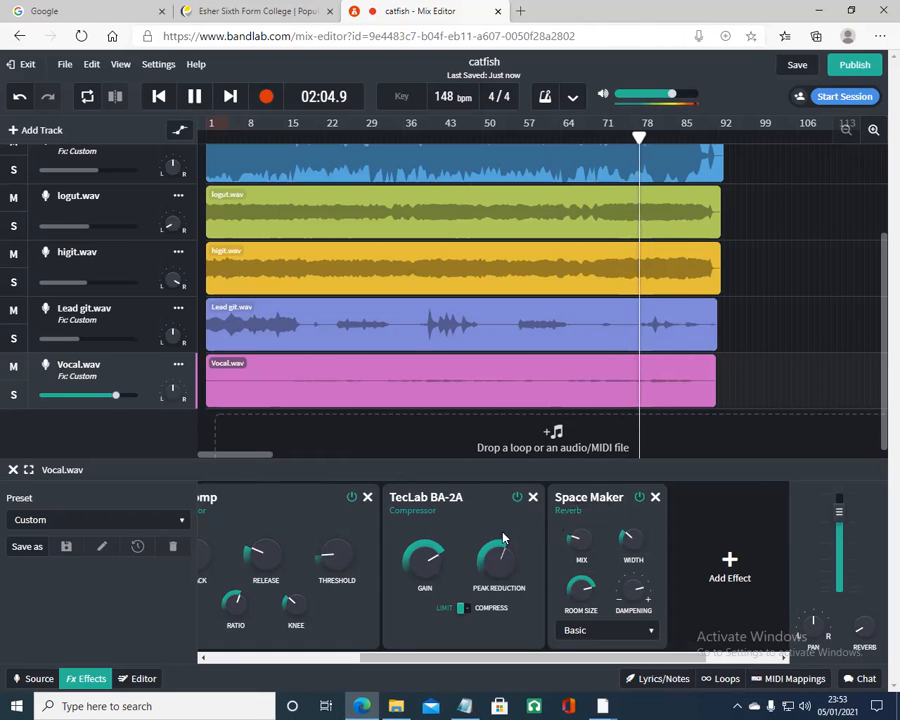
left_click(194, 96)
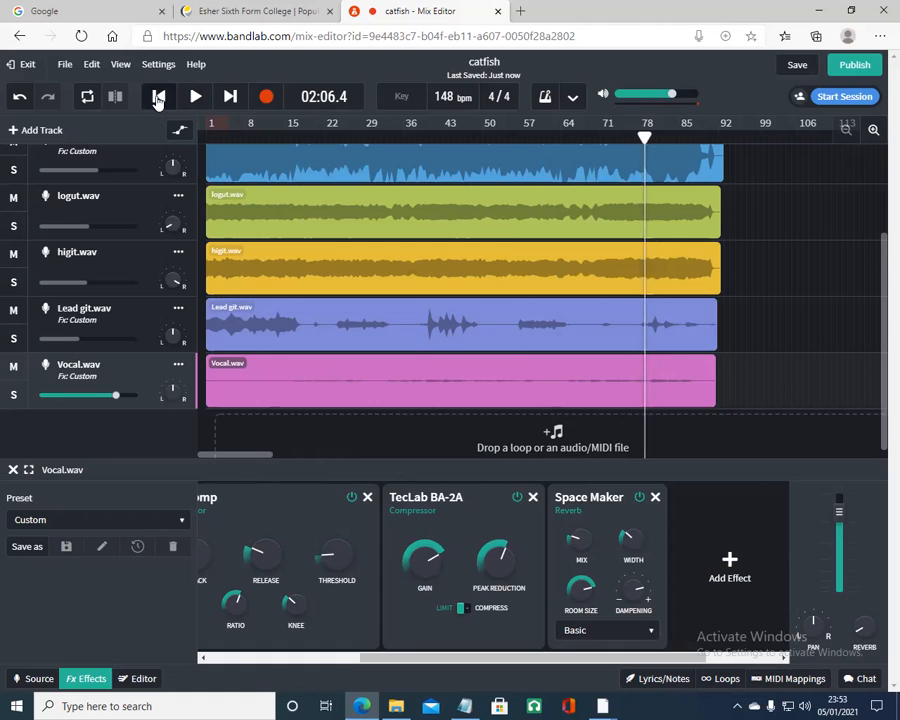
Step: Add a Space Maker reverb after the DIGI Comp on Snare.wav
left_click(158, 96)
scroll(195, 240, "up", 3)
left_click(115, 207)
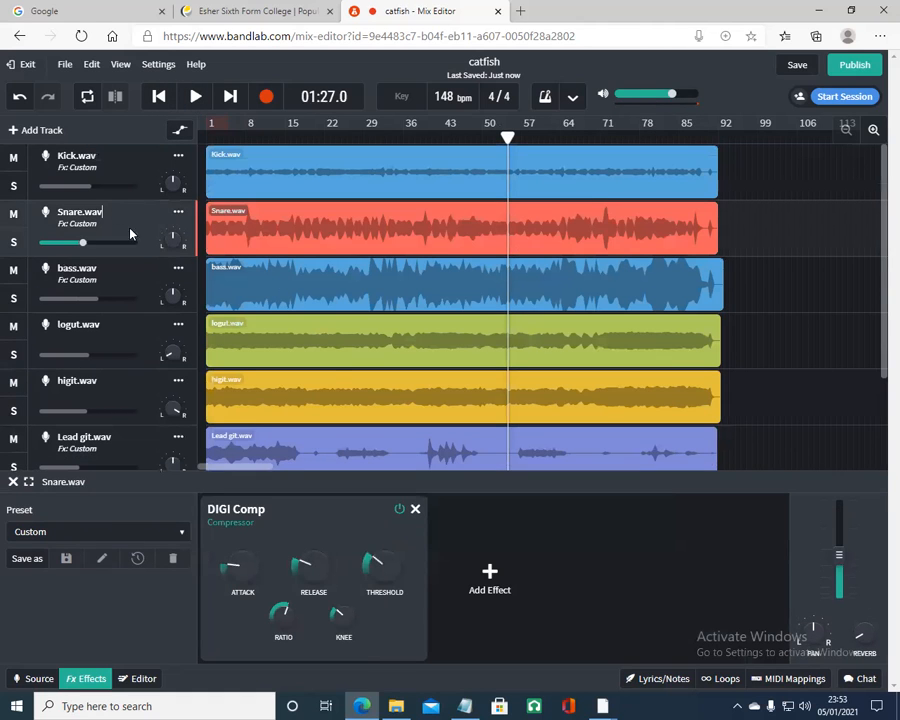
left_click(490, 573)
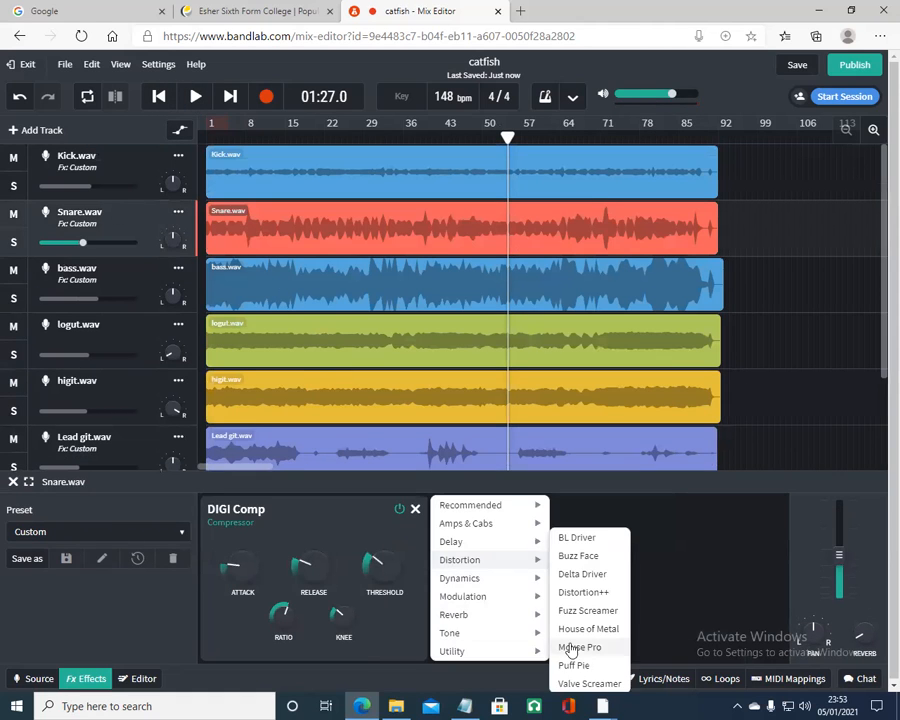
mouse_move(480, 617)
left_click(584, 616)
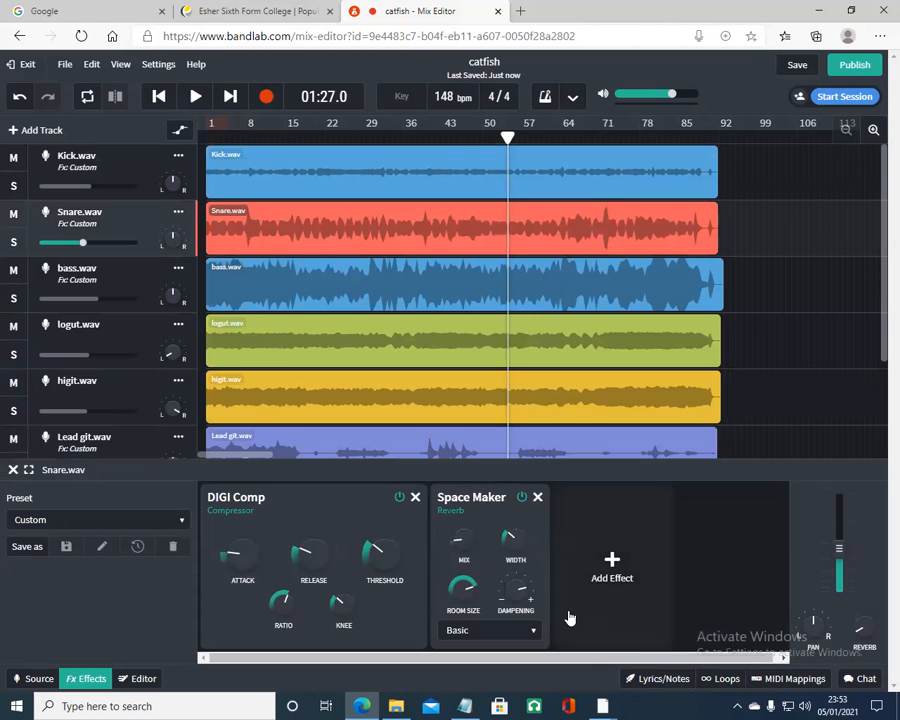
Step: Play from around bar 10, raising the snare Space Maker's Mix slightly and reducing its Room Size to about 3.4
left_click_drag(508, 138, 261, 156)
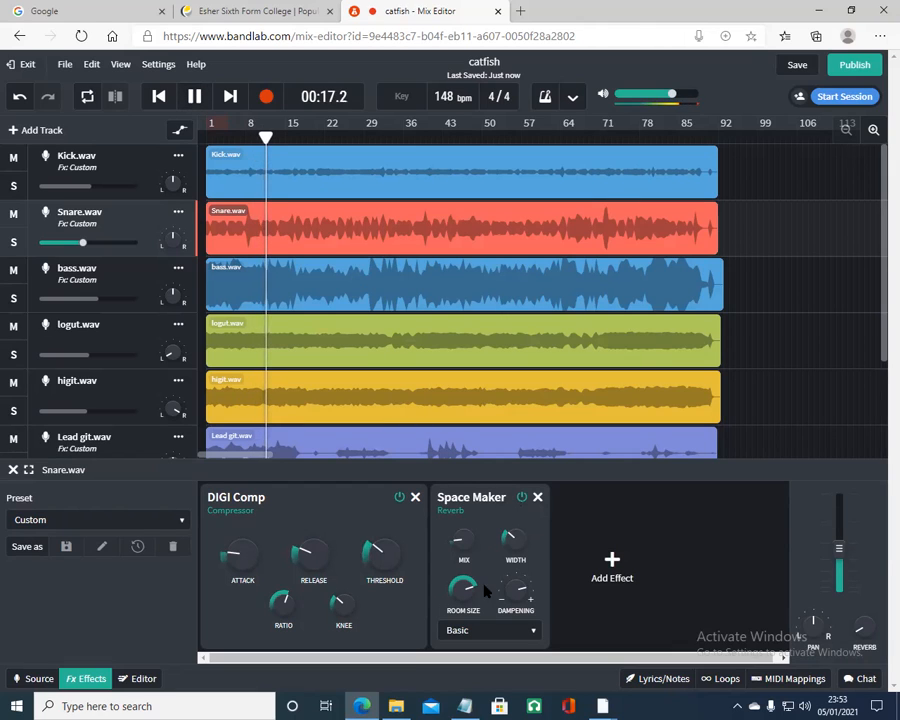
left_click_drag(463, 546, 464, 528)
left_click_drag(459, 602, 482, 647)
left_click_drag(471, 598, 471, 601)
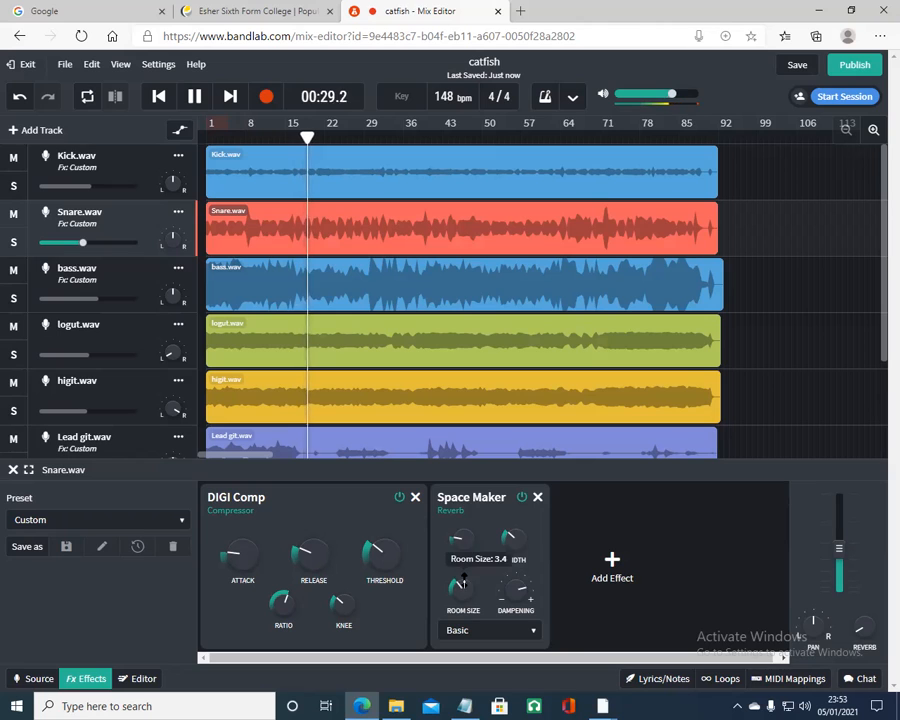
Step: Lower the Vocal.wav volume slightly and raise Snare.wav a little during playback
scroll(410, 412, "down", 3)
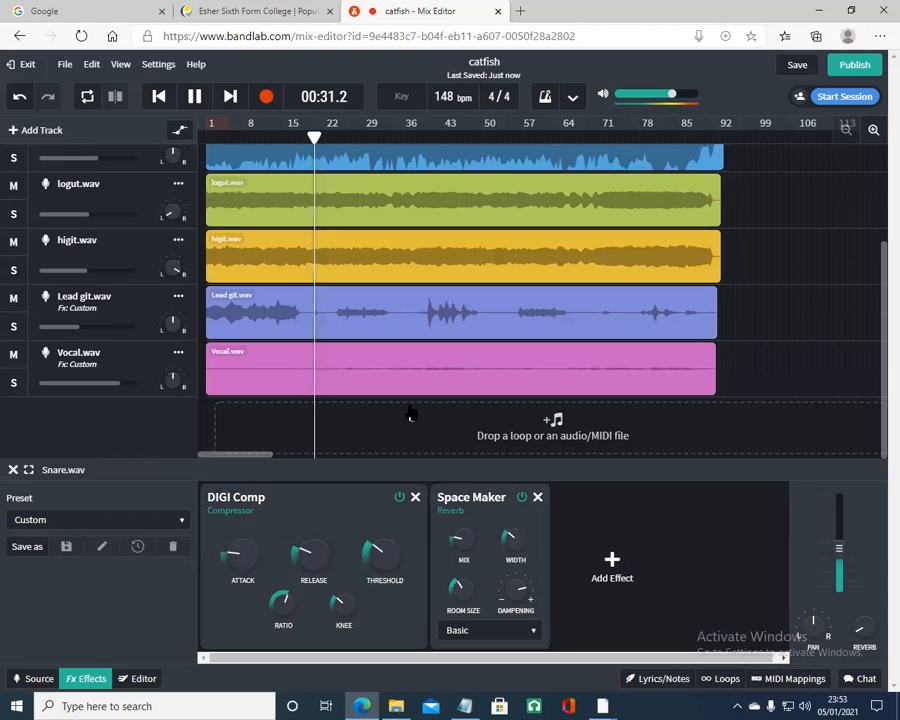
left_click_drag(113, 385, 110, 381)
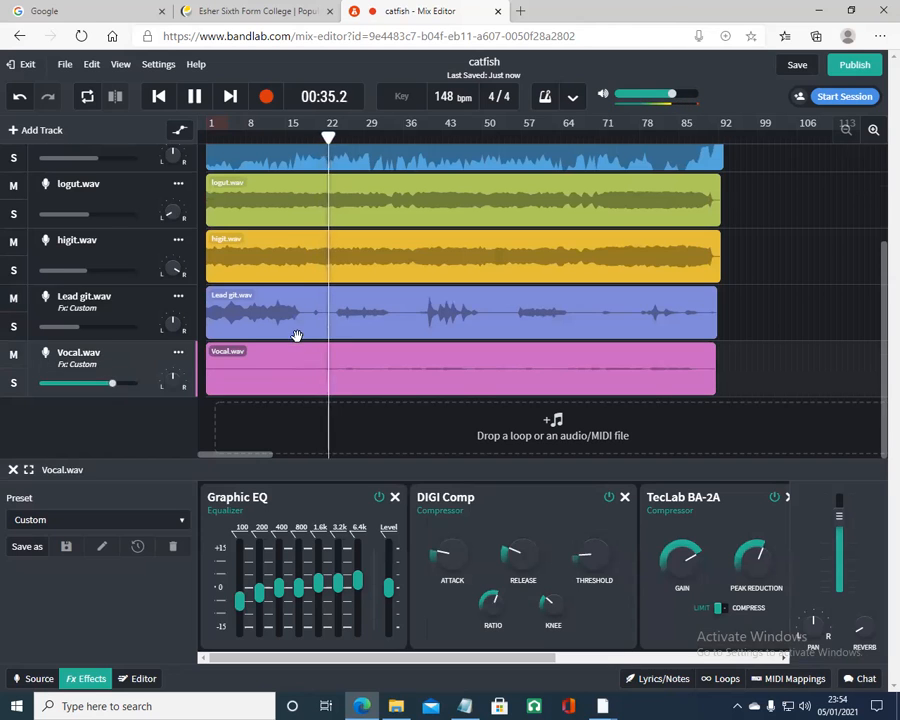
scroll(297, 333, "up", 3)
left_click_drag(86, 242, 86, 249)
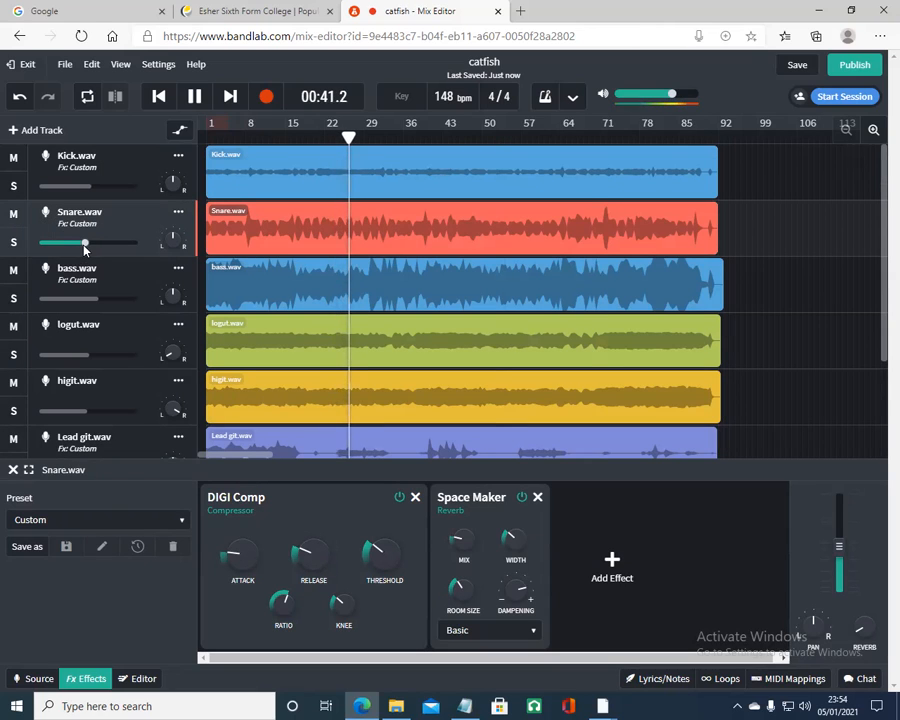
Step: Set the Vocal.wav volume to about +1.4 dB and lower the bass.wav volume slightly
scroll(295, 277, "down", 2)
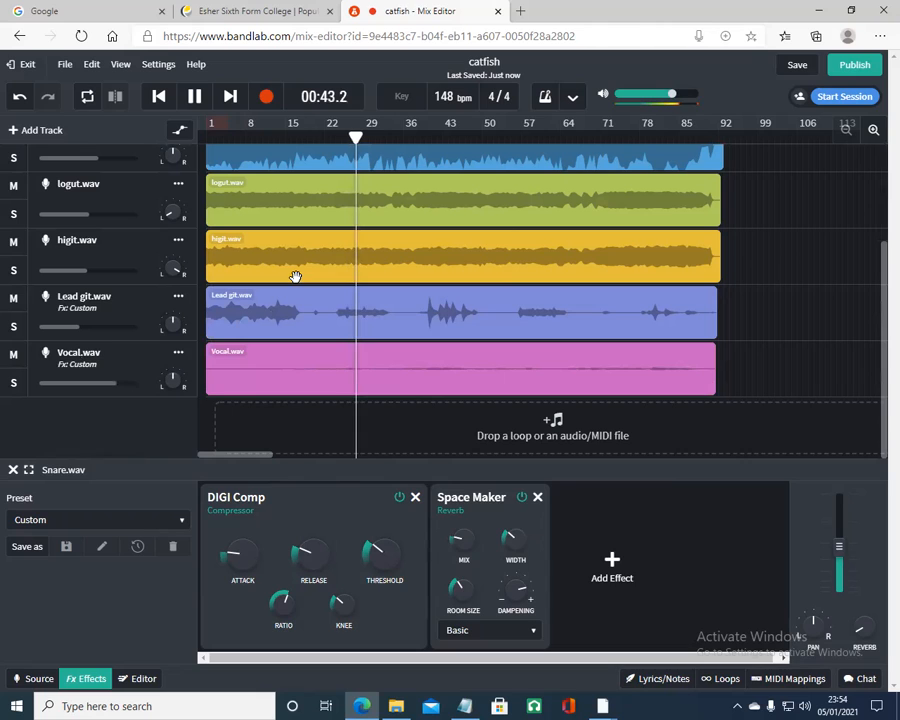
left_click(116, 389)
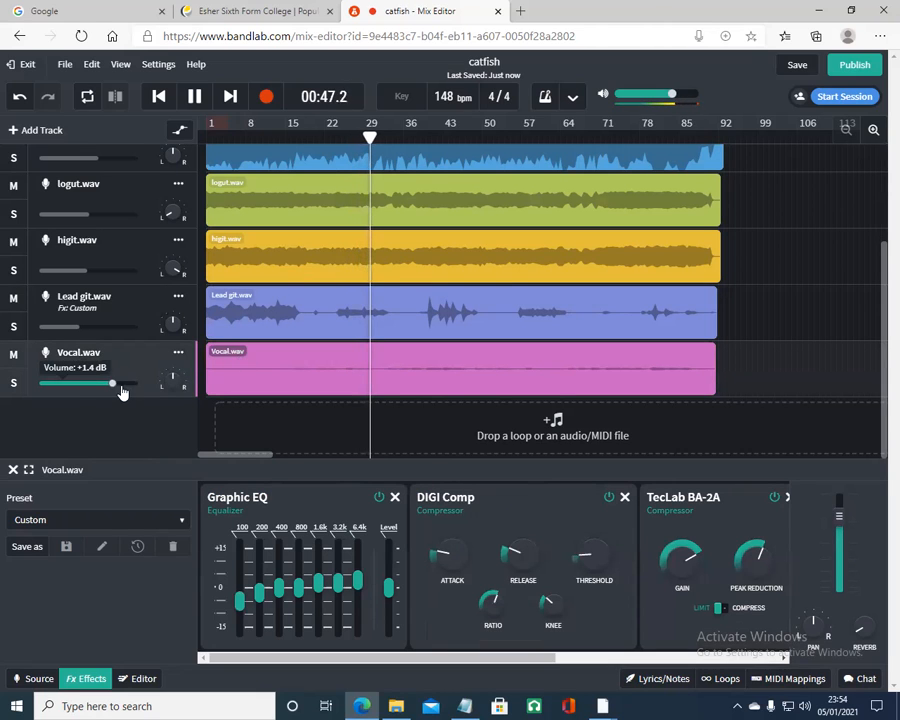
scroll(140, 320, "up", 2)
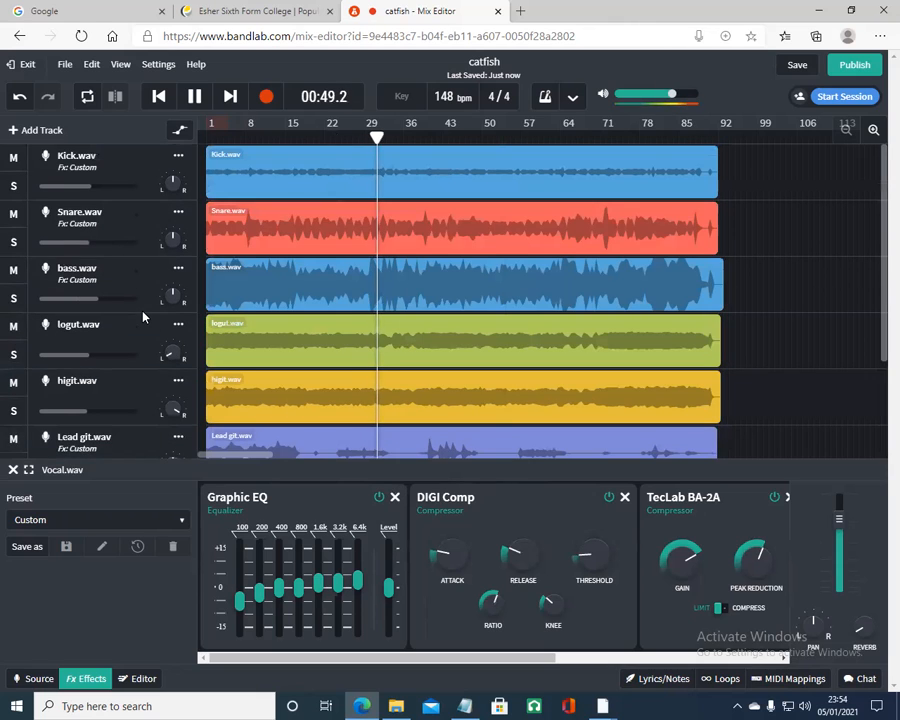
left_click_drag(90, 298, 90, 304)
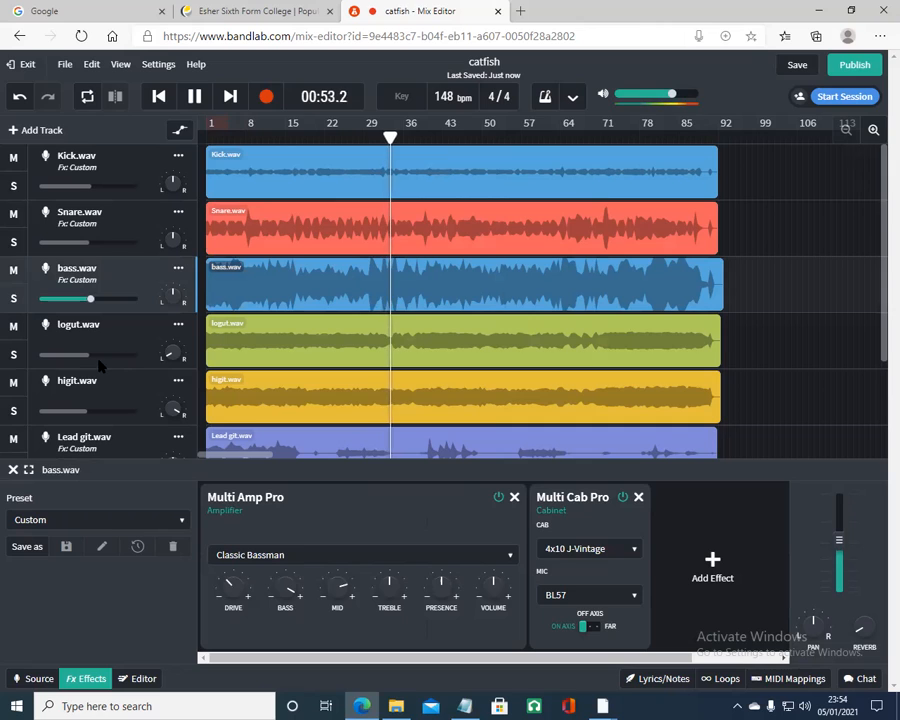
Step: Solo logut.wav and higit.wav, raise both guitars' volumes, and unsolo them, nudging higit.wav up a little further in the full mix
left_click(15, 356)
left_click(14, 409)
left_click_drag(84, 417, 87, 417)
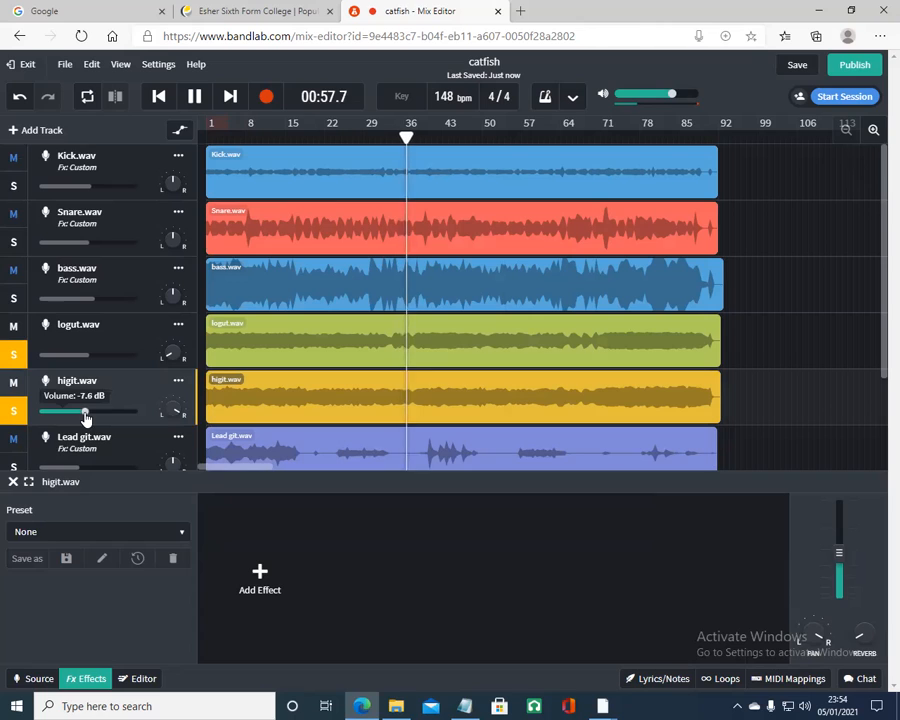
left_click(91, 360)
left_click_drag(86, 410, 90, 411)
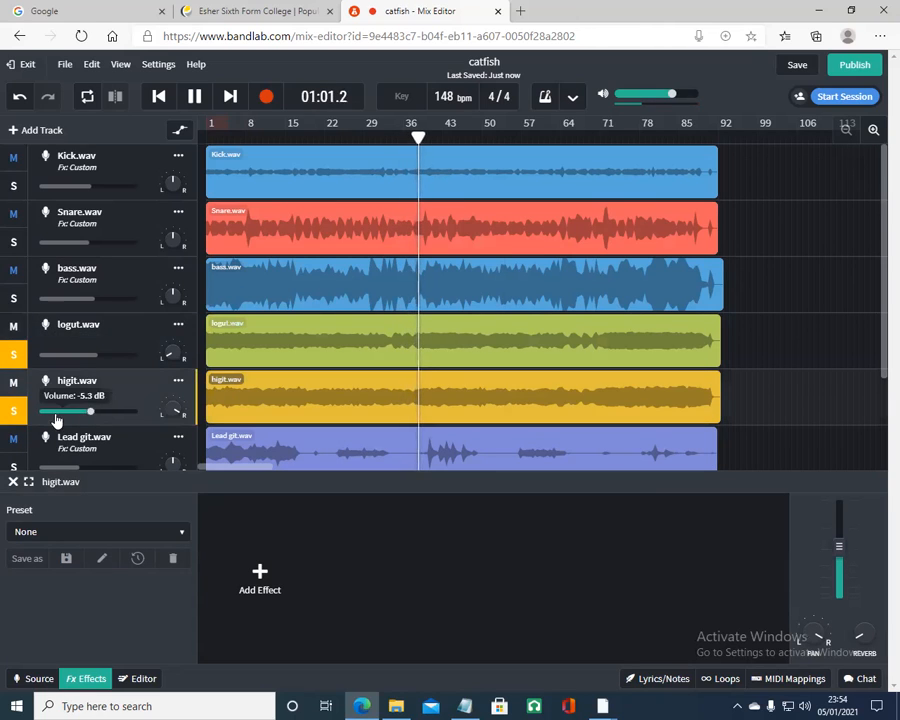
left_click(14, 410)
left_click(14, 354)
left_click_drag(92, 413, 96, 413)
Step: Lower the Lead git.wav volume to about -13.3 dB and reduce the master output volume slightly
scroll(113, 395, "down", 2)
left_click_drag(80, 341, 72, 342)
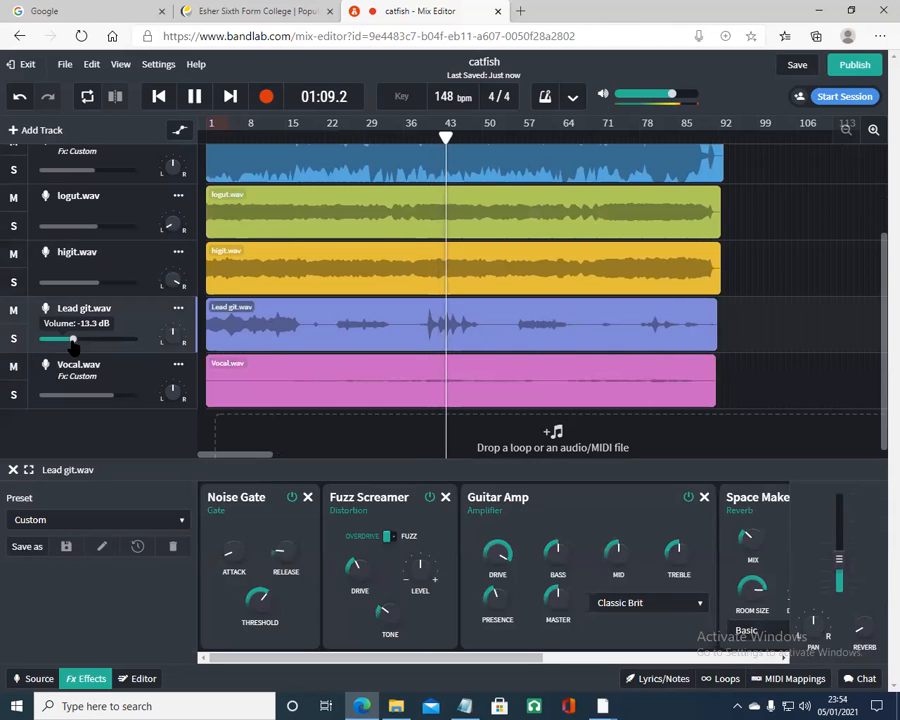
scroll(235, 336, "up", 3)
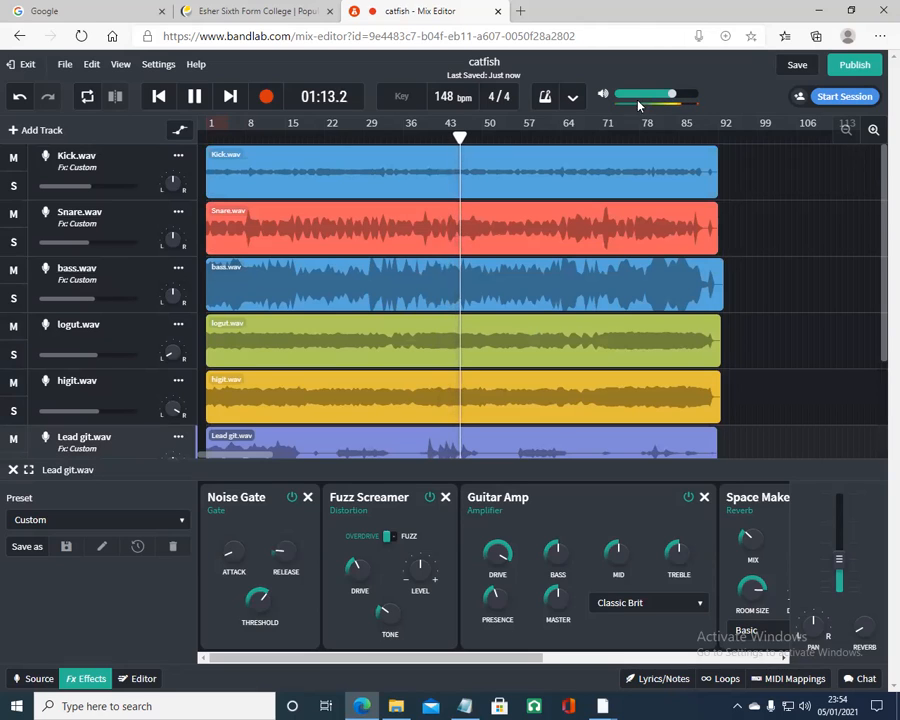
left_click(670, 96)
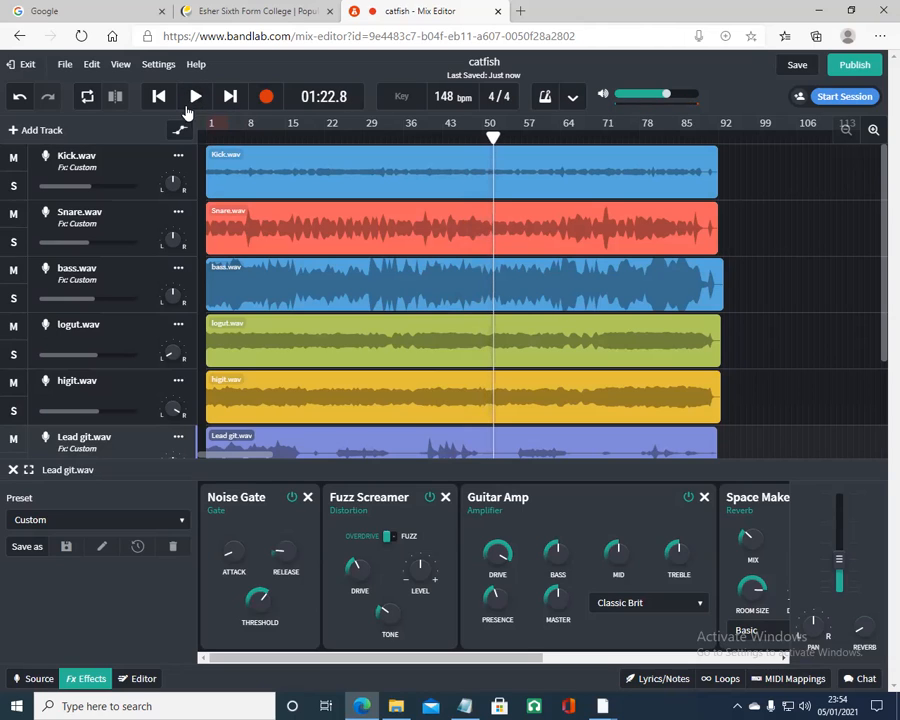
Step: Set the loop region to span the whole song, from bar 1 to the end of the stems
left_click(159, 96)
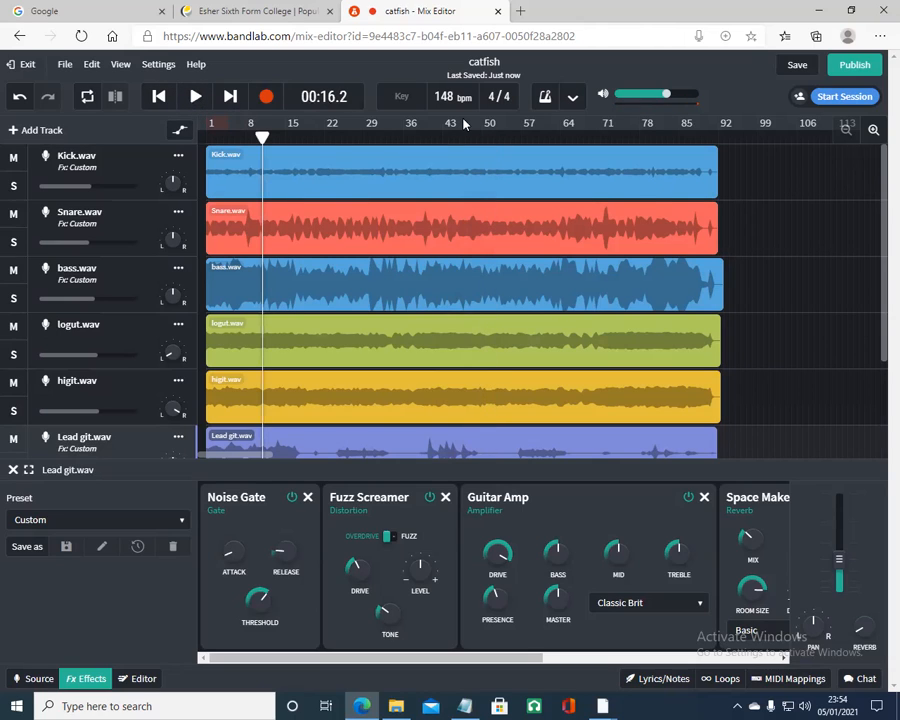
left_click_drag(718, 128, 210, 131)
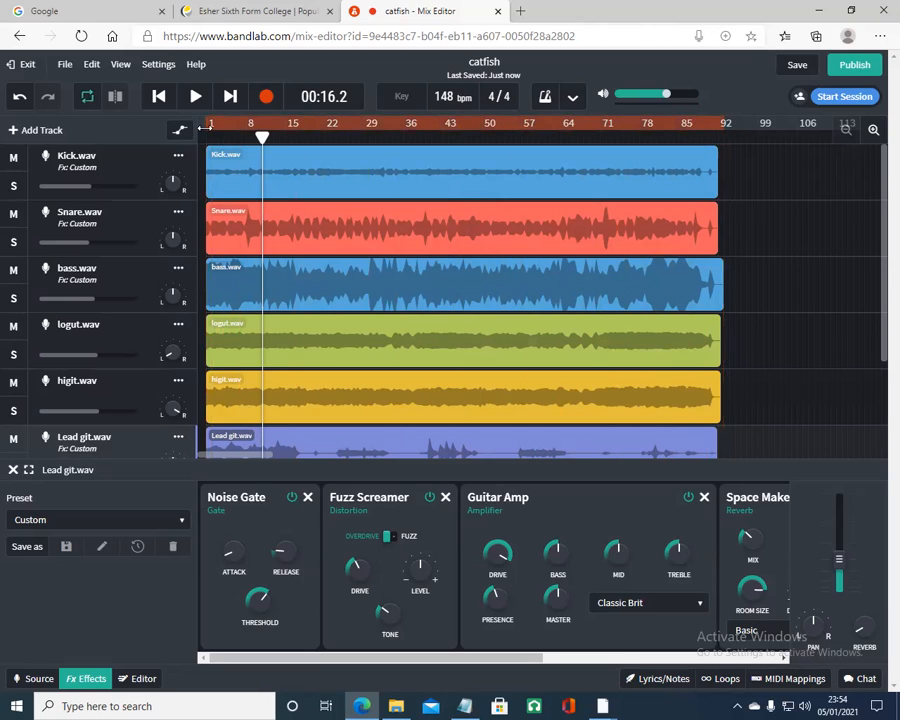
Step: Trim the end of the Vocal.wav clip back to just past bar 88 and place the playhead shortly before the new clip end
left_click(706, 135)
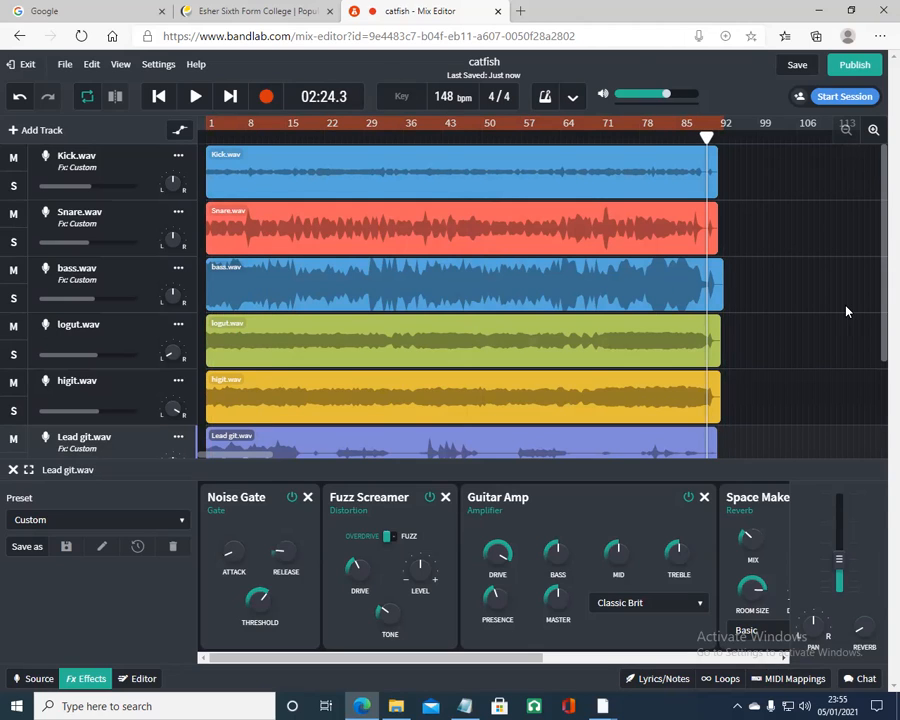
left_click(869, 133)
left_click(869, 133)
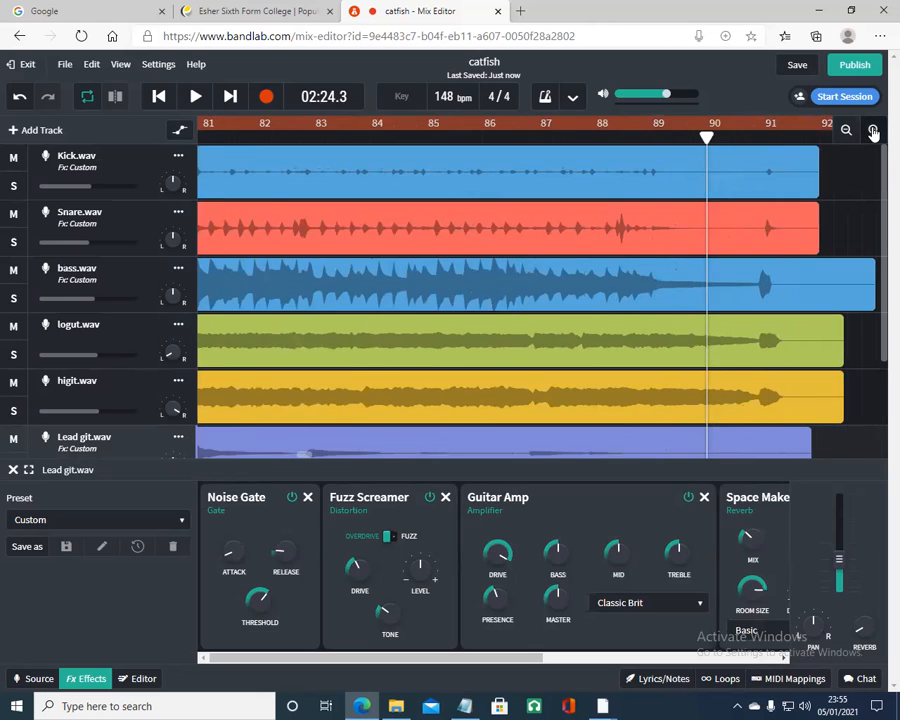
left_click(869, 133)
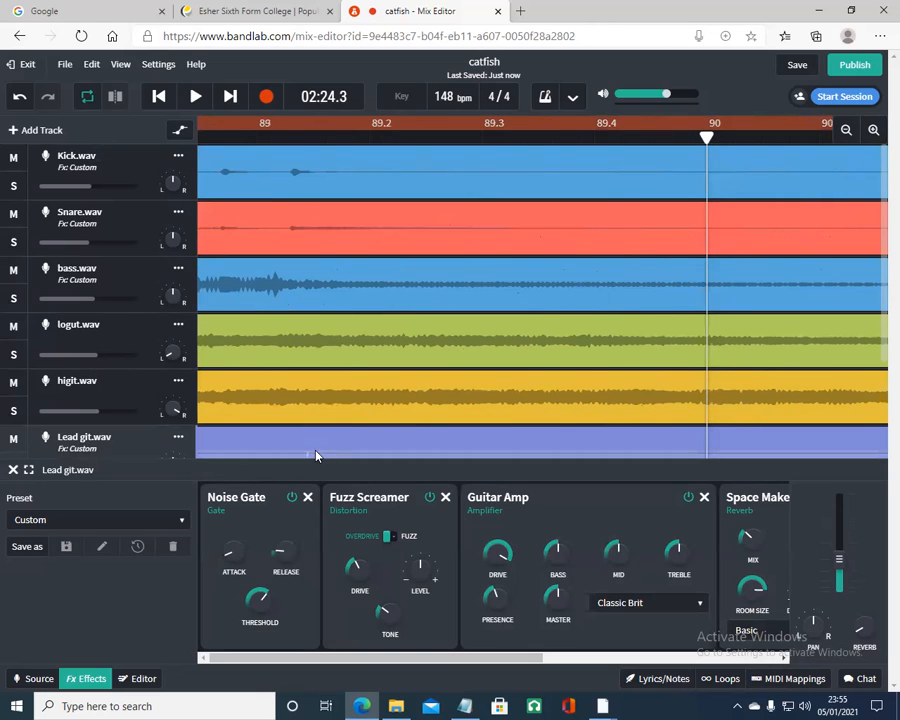
mouse_move(770, 459)
left_mouse_down()
mouse_move(758, 459)
mouse_move(768, 459)
left_mouse_up()
left_click(846, 130)
left_click(846, 130)
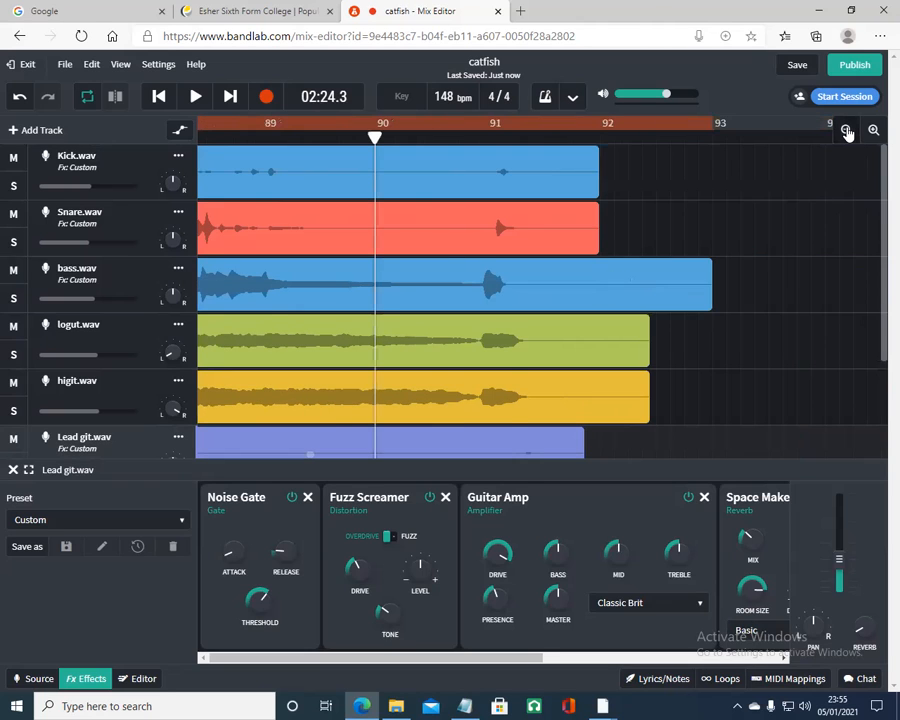
scroll(573, 328, "down", 2)
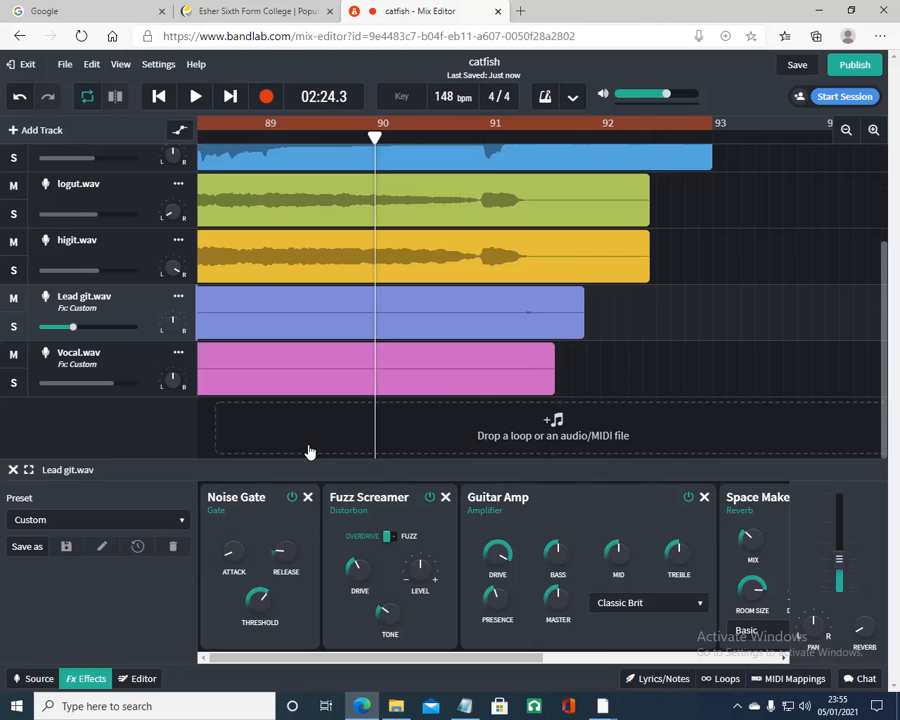
left_click_drag(311, 455, 310, 455)
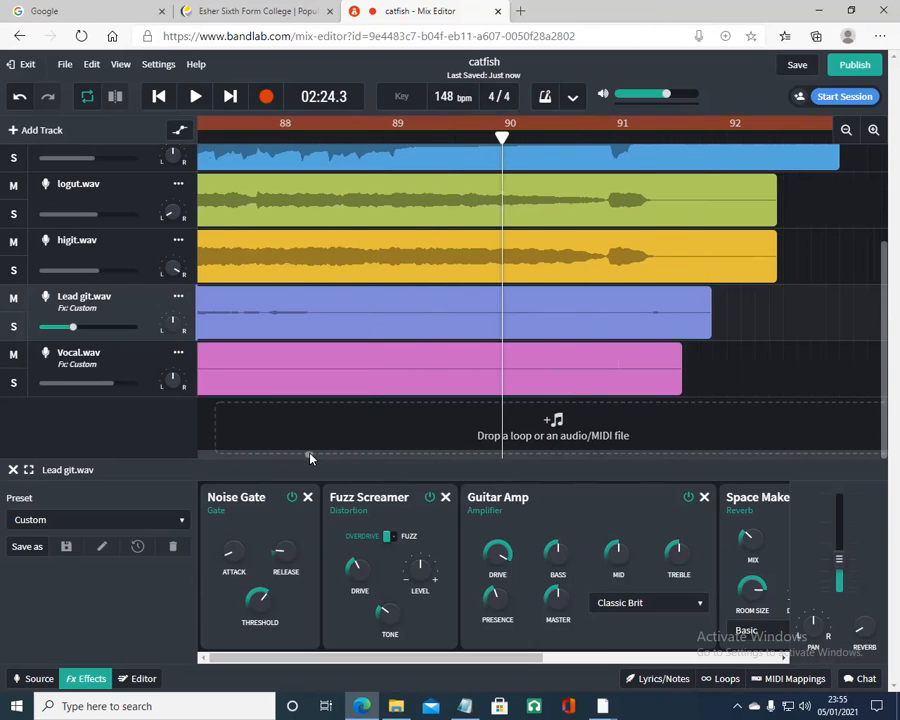
left_click(672, 382)
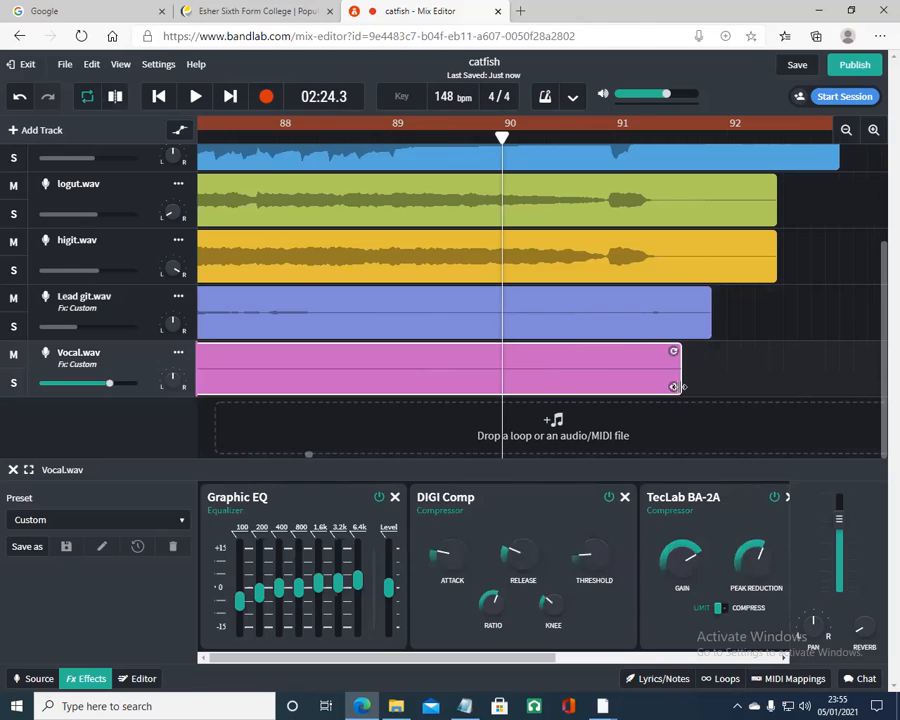
left_click_drag(672, 387, 307, 384)
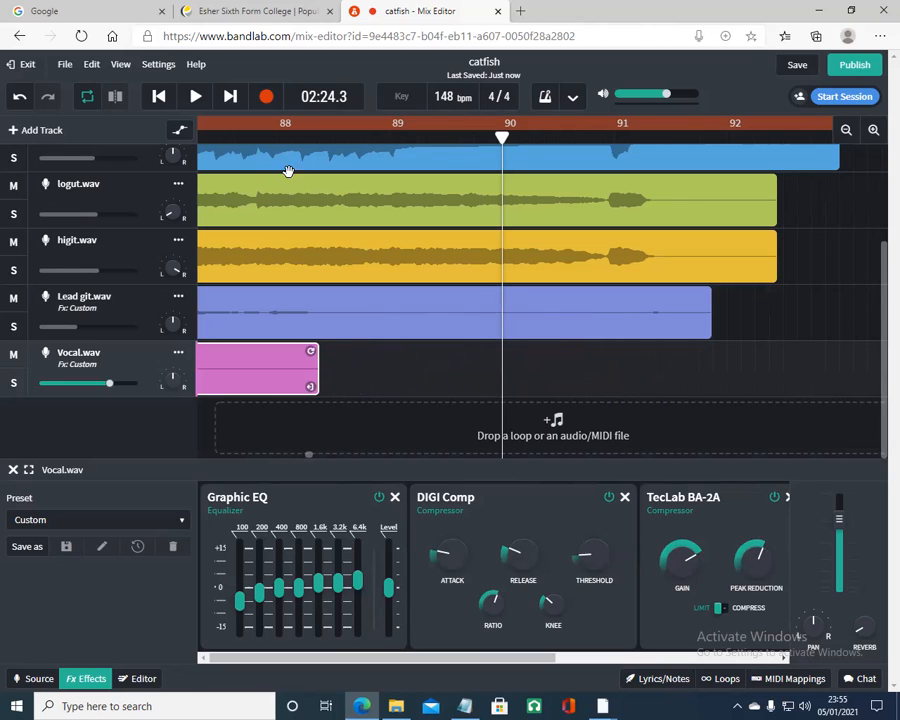
left_click_drag(505, 138, 221, 140)
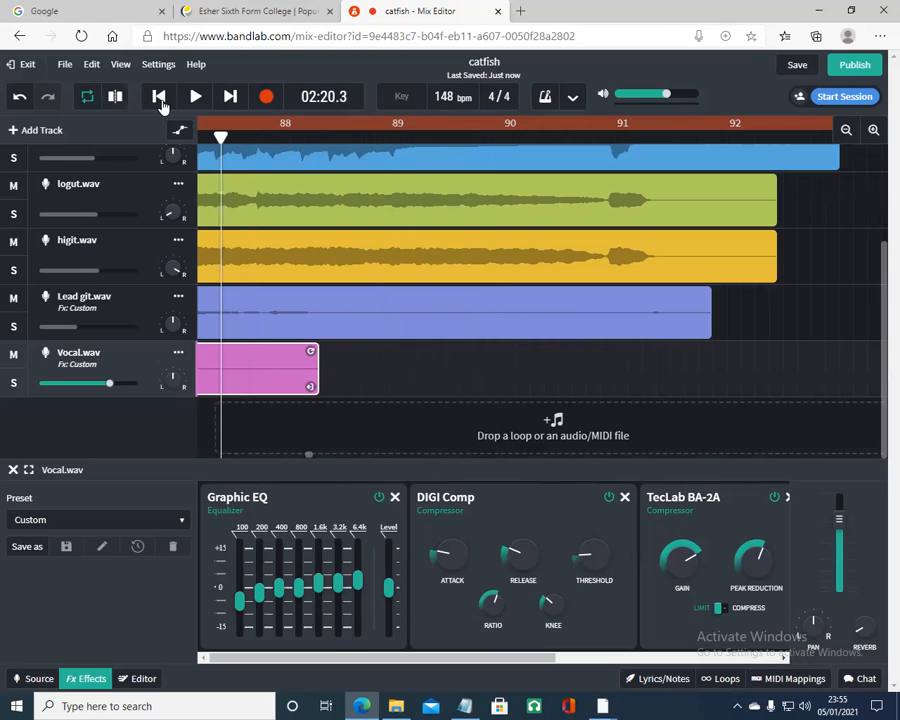
Step: Play the song's ending through the final drum hit just after bar 91 to check its timing
key("space")
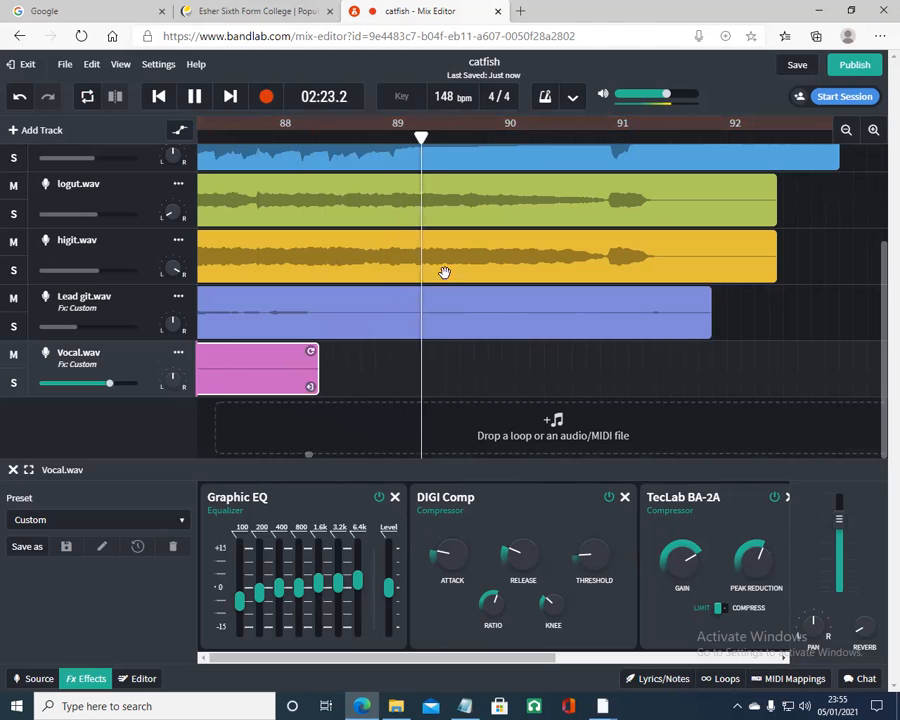
left_click(197, 96)
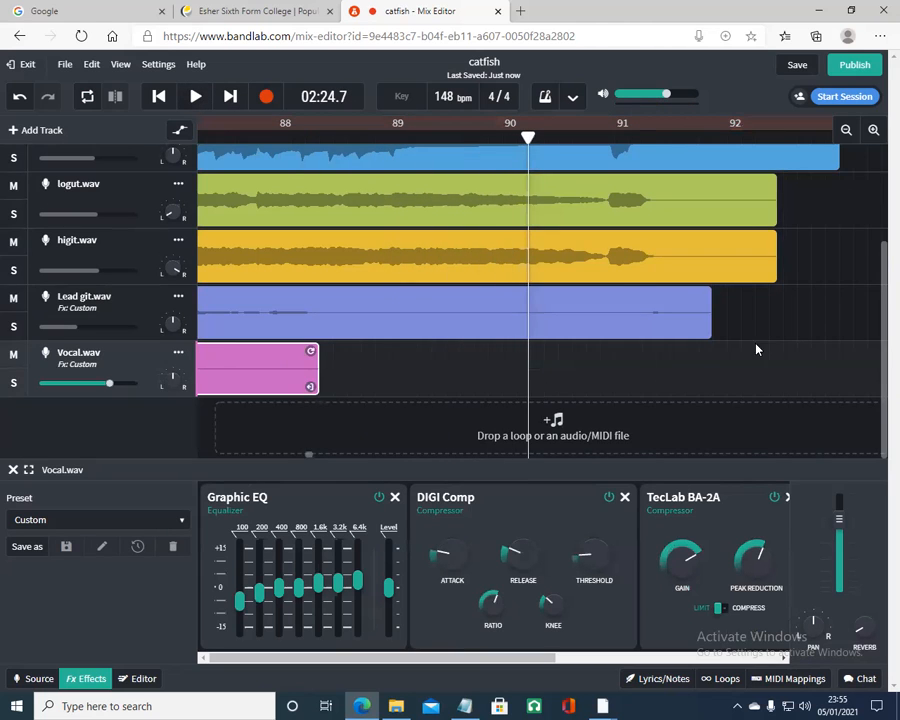
scroll(750, 347, "up", 3)
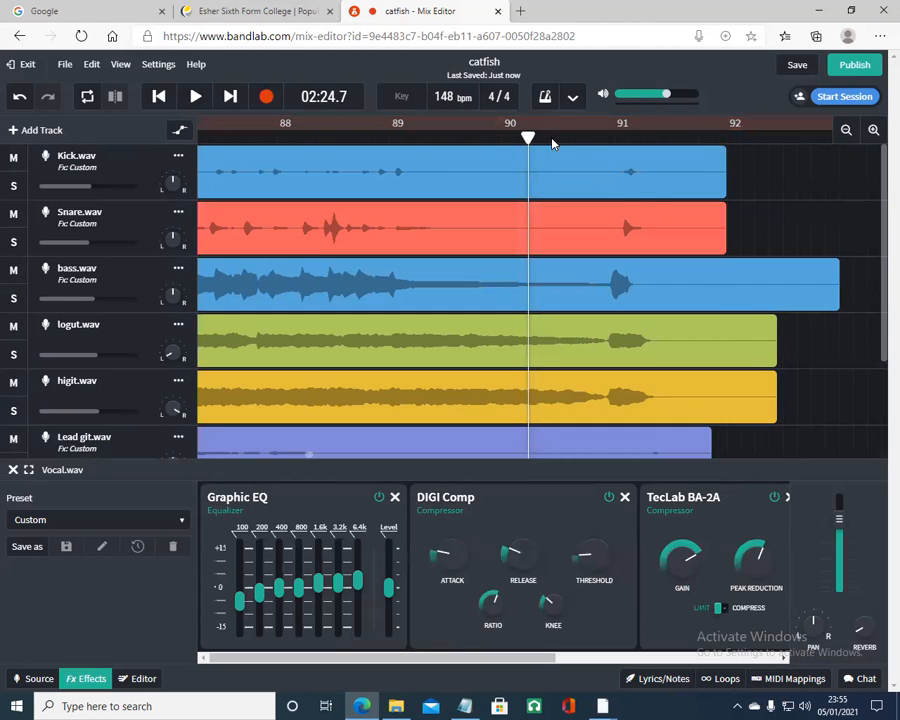
left_click(196, 100)
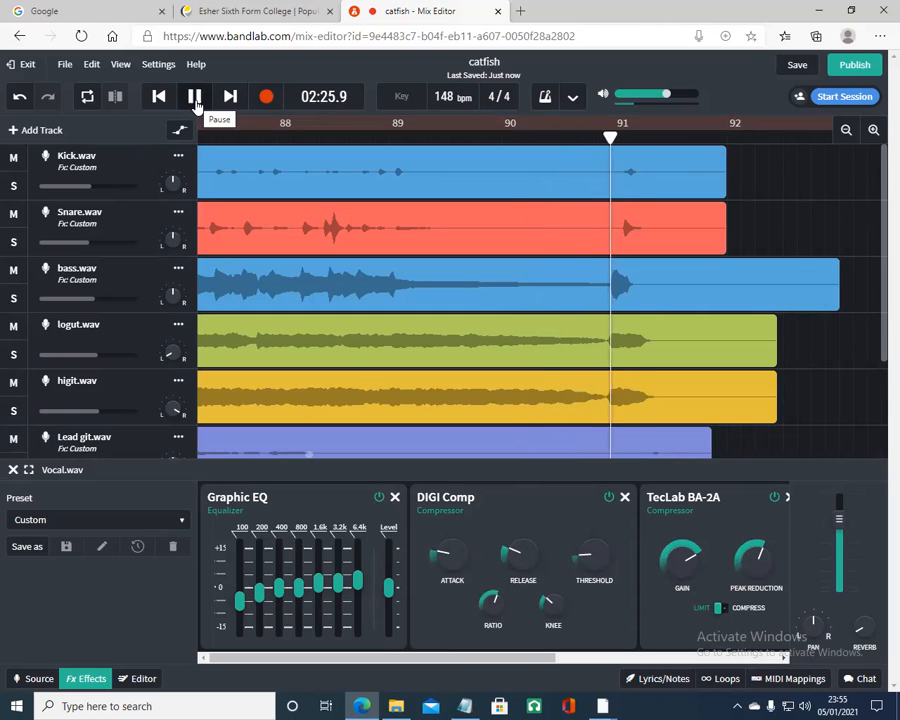
left_click(196, 100)
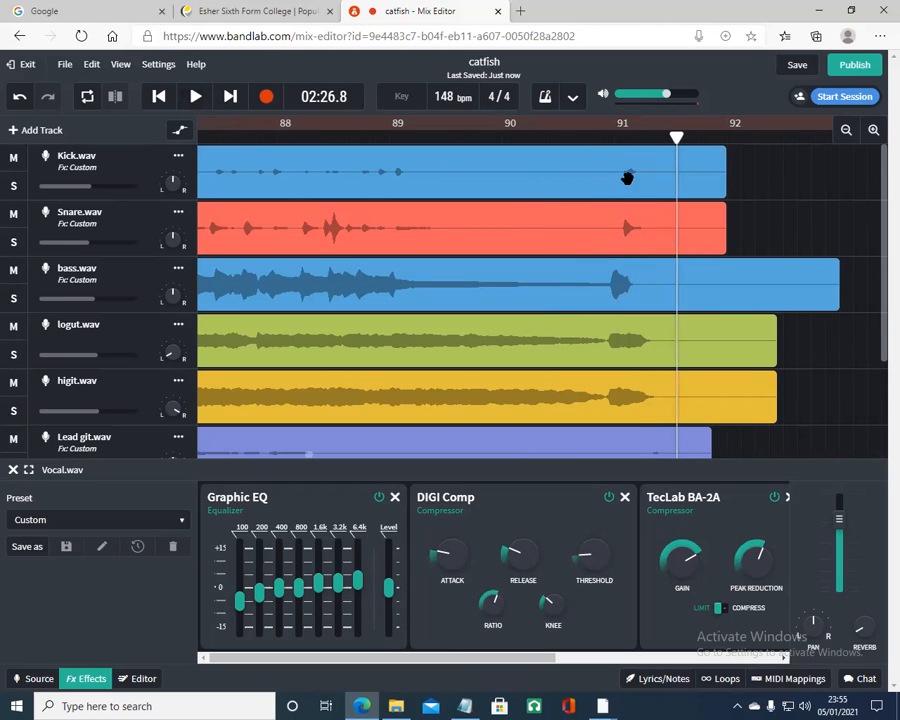
Step: Split the Kick.wav and Snare.wav clips at bar 91, just before their final hit
left_click_drag(677, 137, 620, 137)
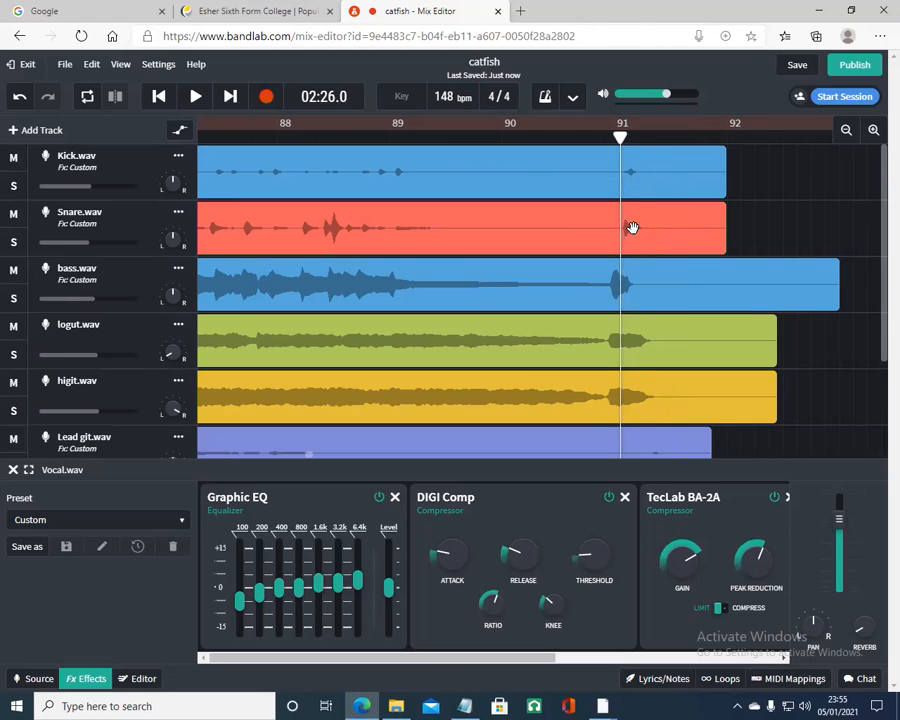
left_click(637, 189)
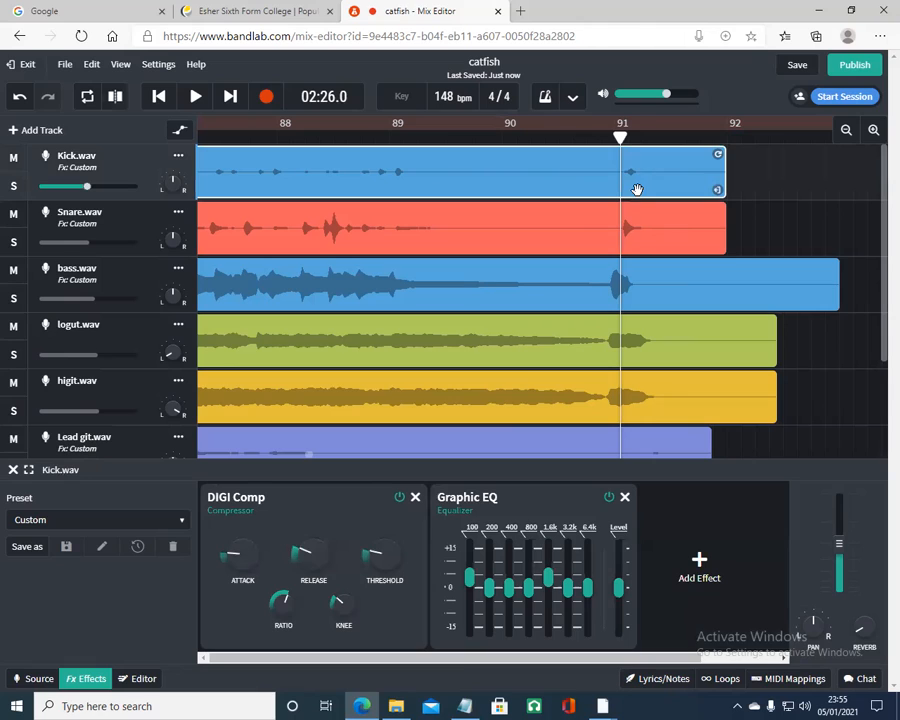
left_click(636, 238)
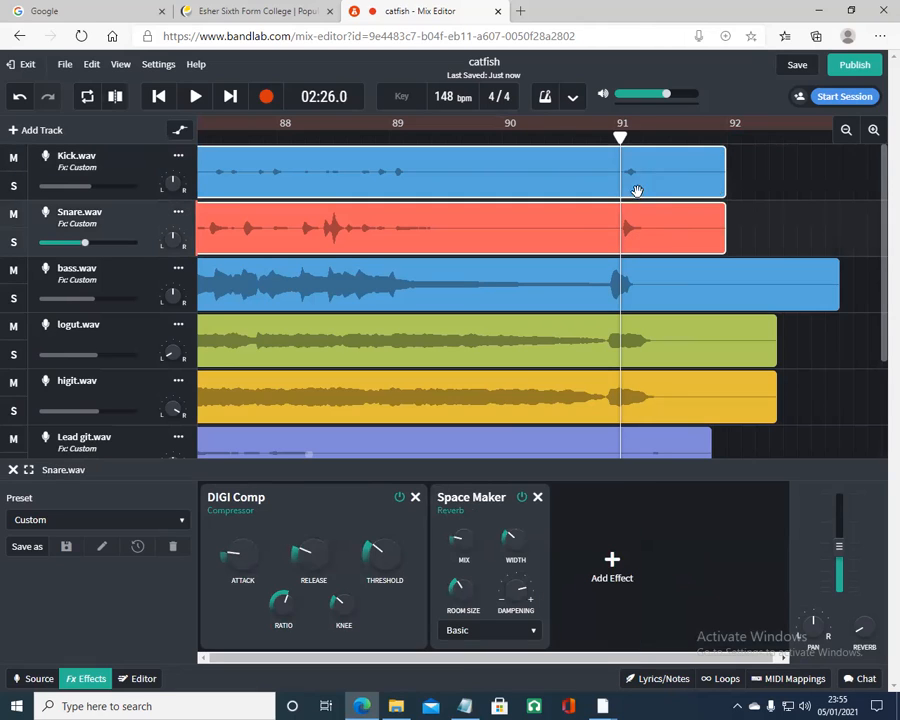
left_click(115, 97)
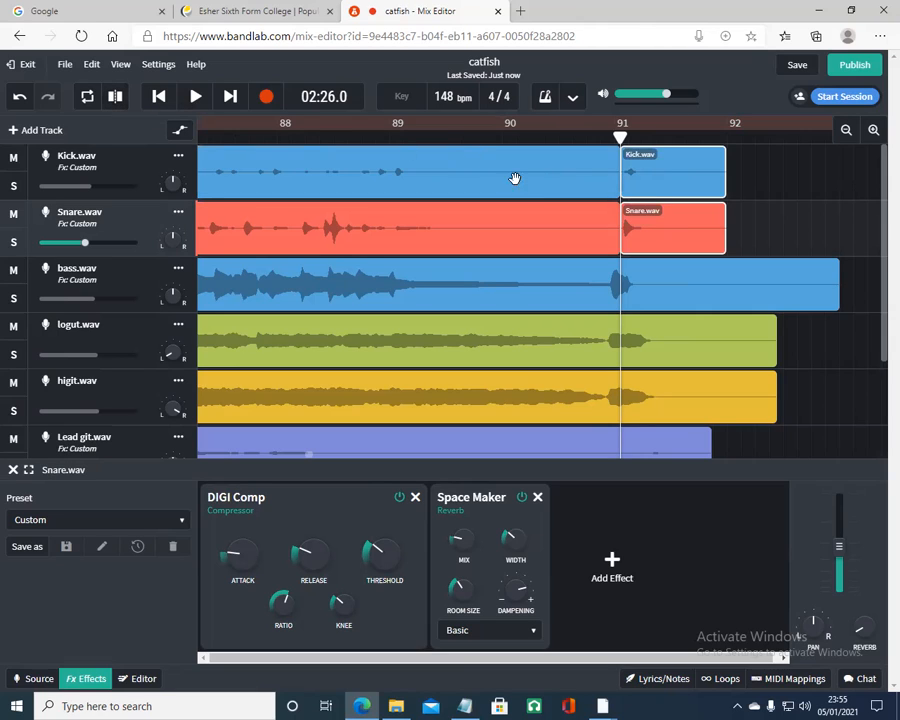
Step: Trim the ends of the main Snare.wav and Kick.wav clips back to bar 90
left_click(580, 190)
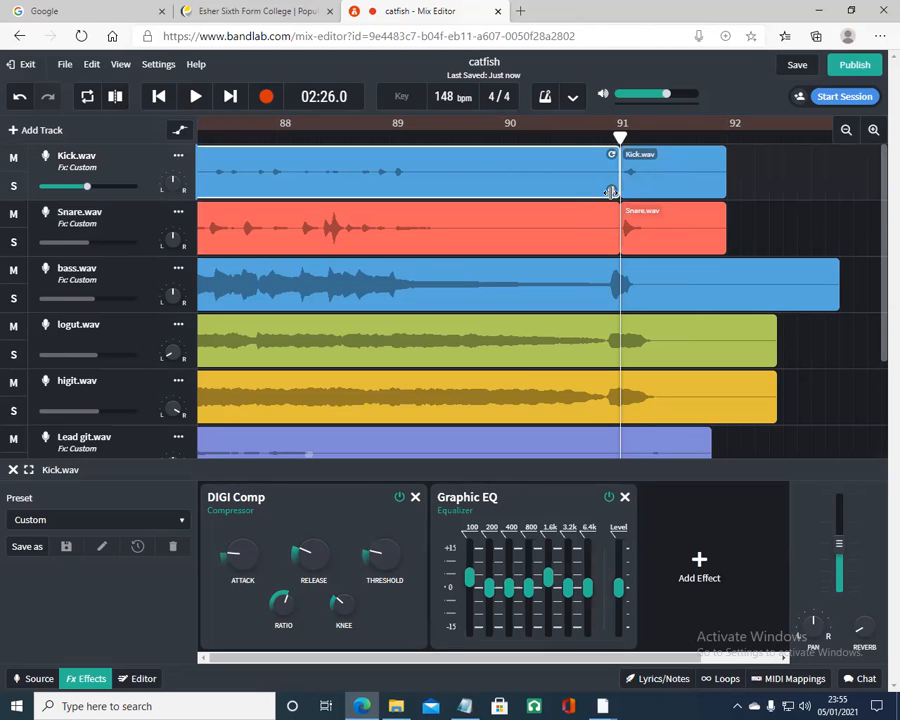
left_click(610, 245)
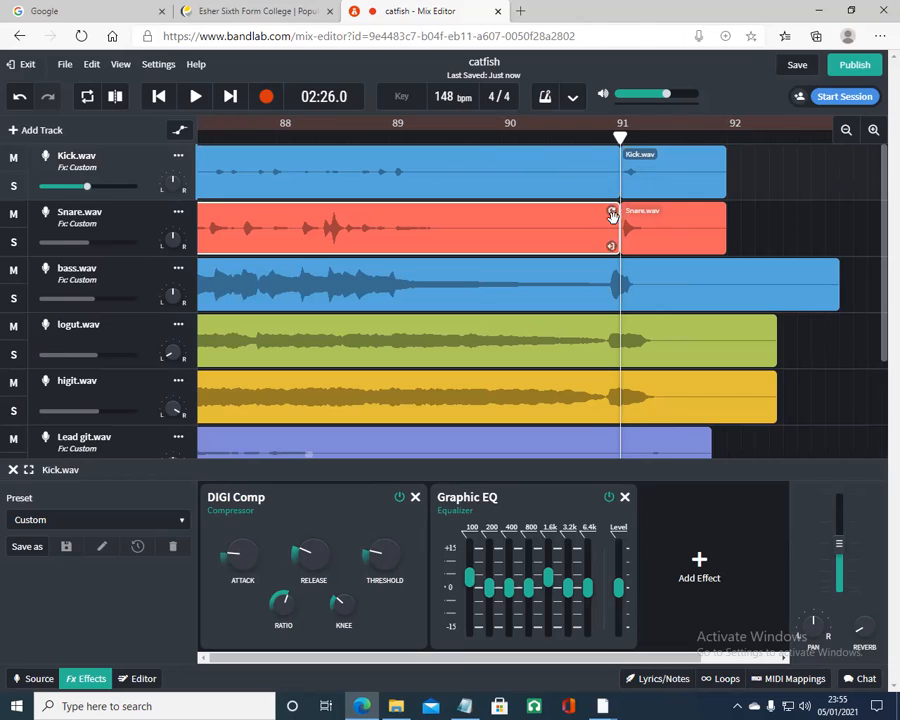
left_click_drag(610, 246, 510, 247)
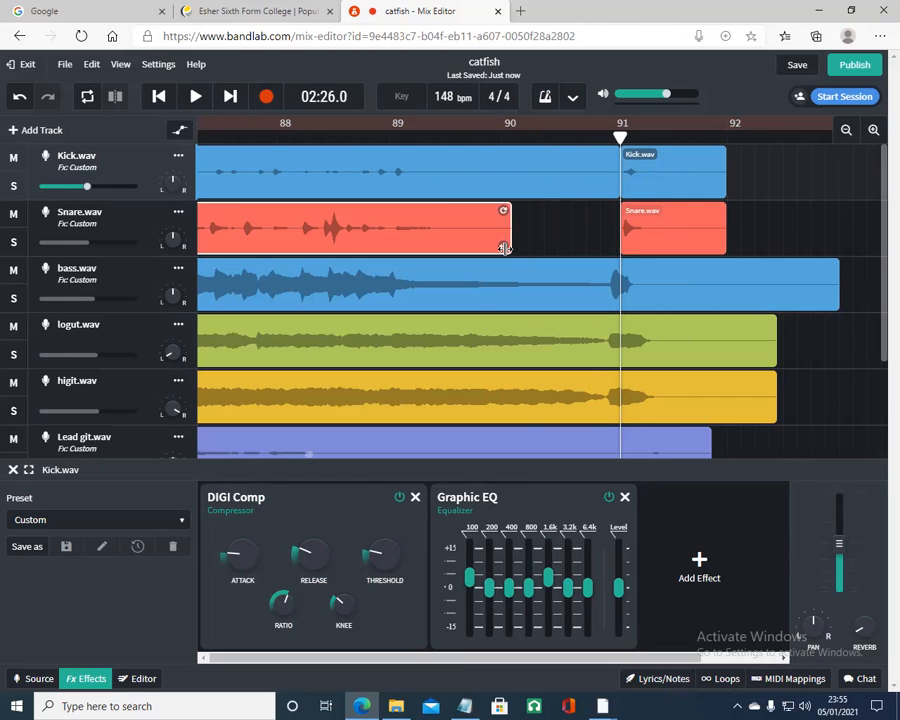
left_click(582, 190)
left_click_drag(612, 188, 508, 192)
Step: Move the split-off final Kick.wav and Snare.wav clips together slightly earlier, aligning their hits with the last bass and guitar hit
left_click(630, 180)
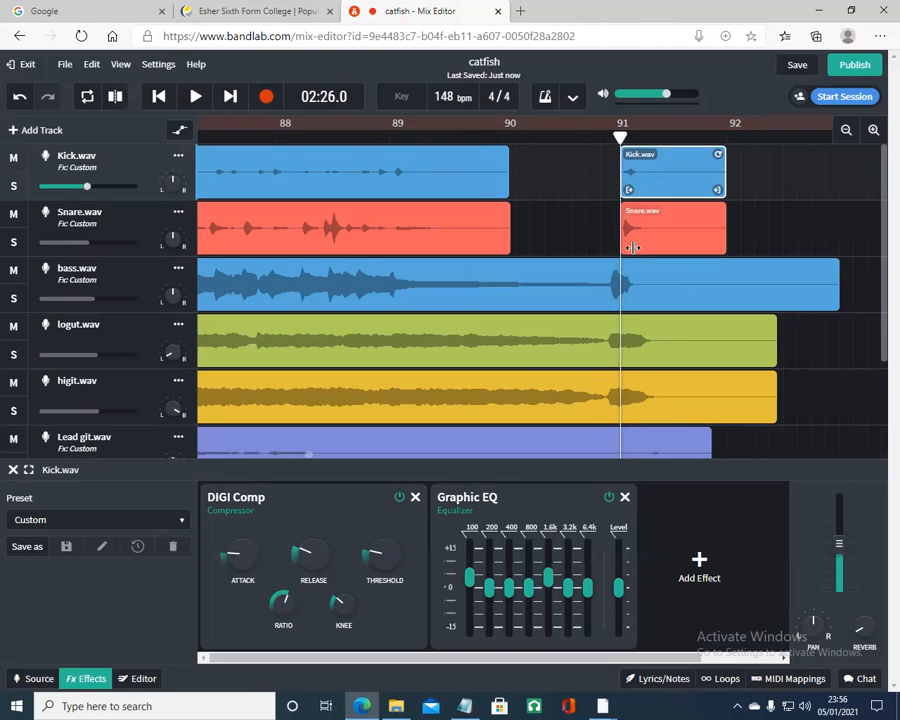
left_click(636, 235)
left_click(651, 188)
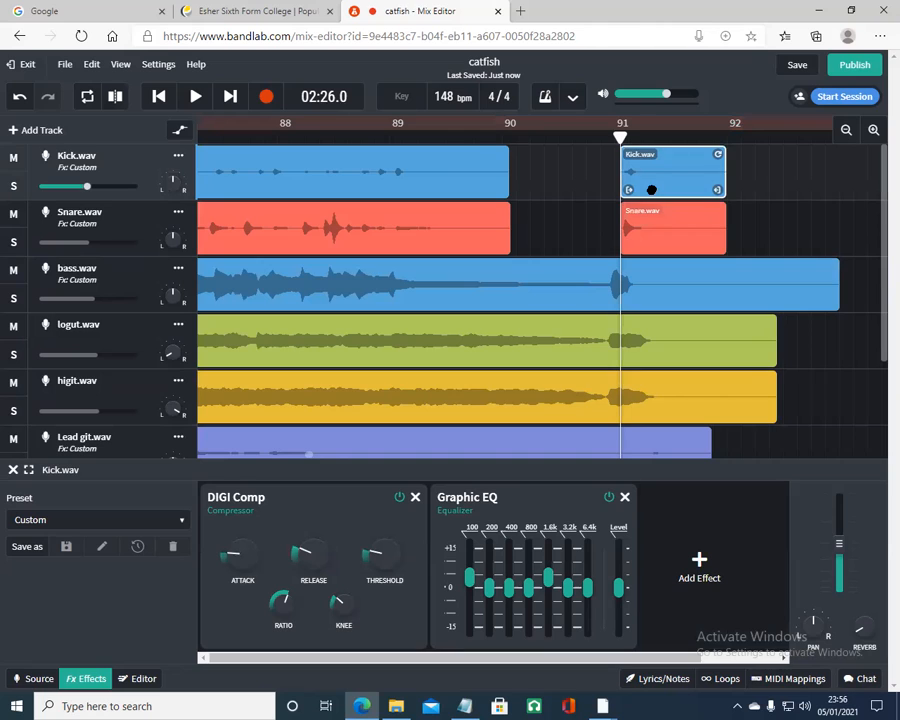
left_click(659, 243)
left_click(668, 190)
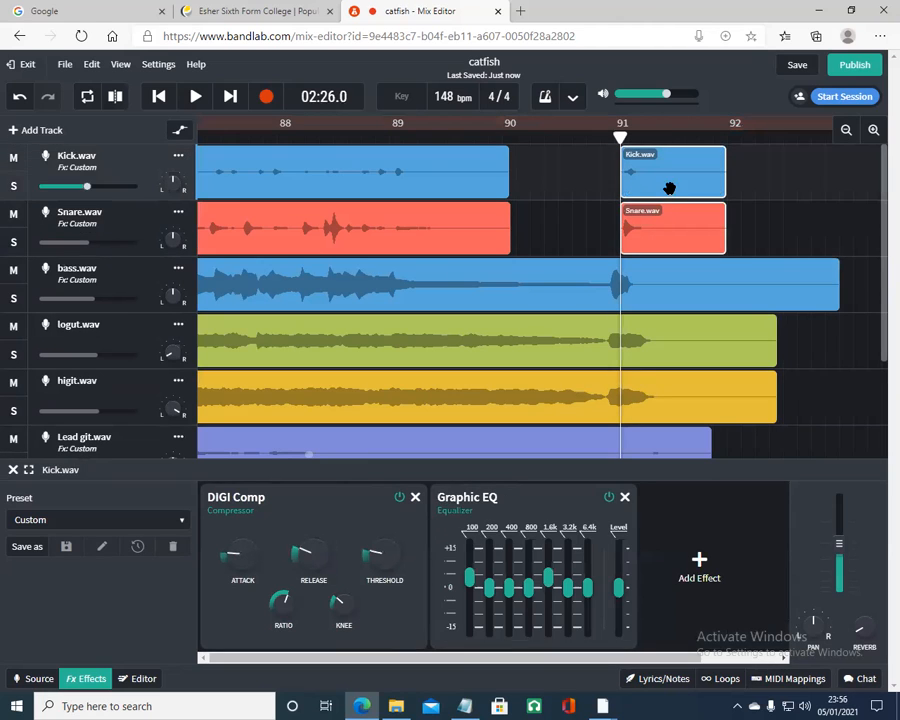
left_click_drag(675, 232, 664, 238)
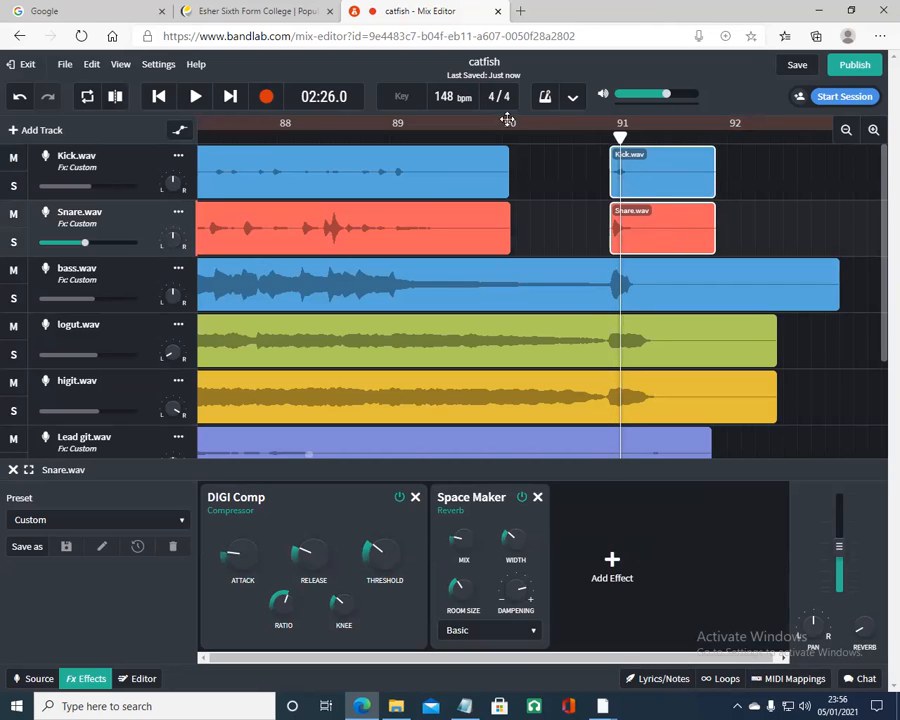
Step: Play the ending from just past bar 88 to check the moved kick and snare hits
left_click_drag(623, 138, 297, 135)
key("space")
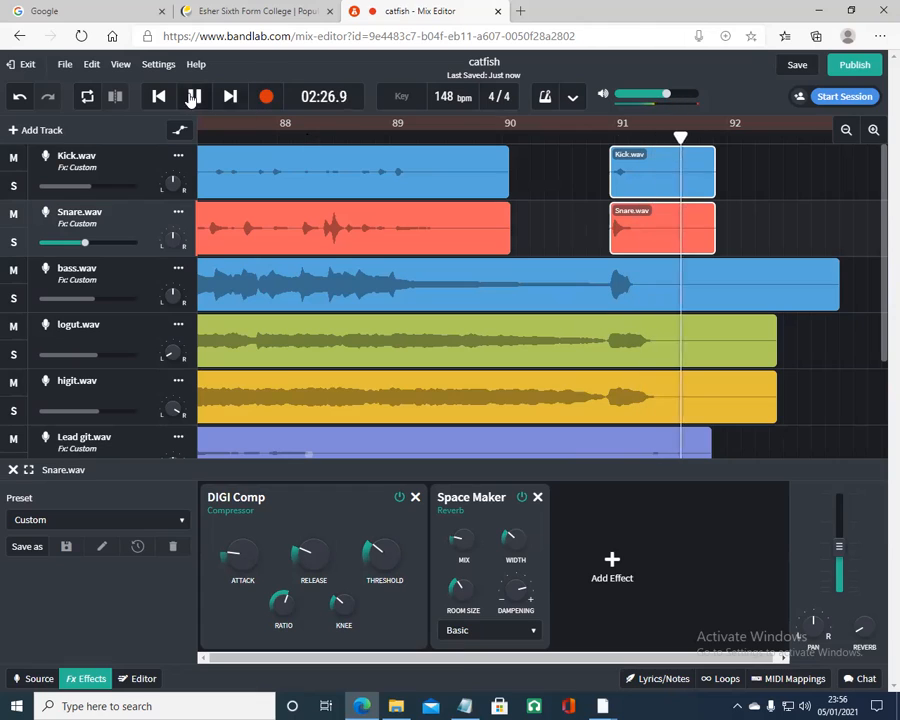
left_click(194, 96)
Step: Extend the ends of the main Kick.wav and Snare.wav clips to meet the start of their final-hit clips
left_click(499, 186)
left_click_drag(499, 192, 600, 193)
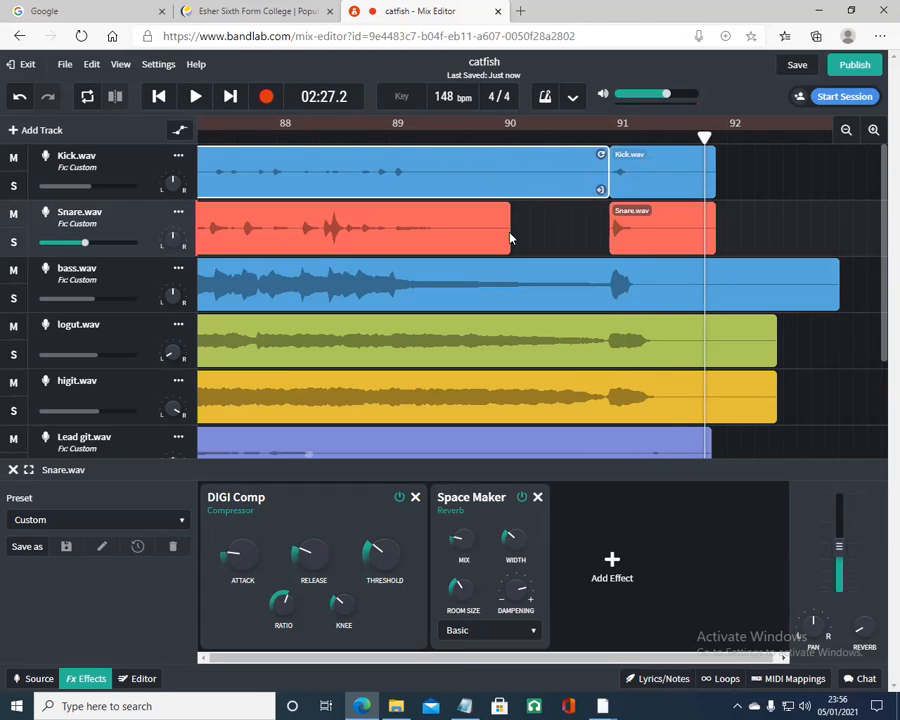
left_click(508, 240)
left_click_drag(500, 247, 607, 247)
Step: Play the ending again from about halfway between bars 88 and 89 to check the rejoined drum clips
left_click(345, 128)
left_click(195, 97)
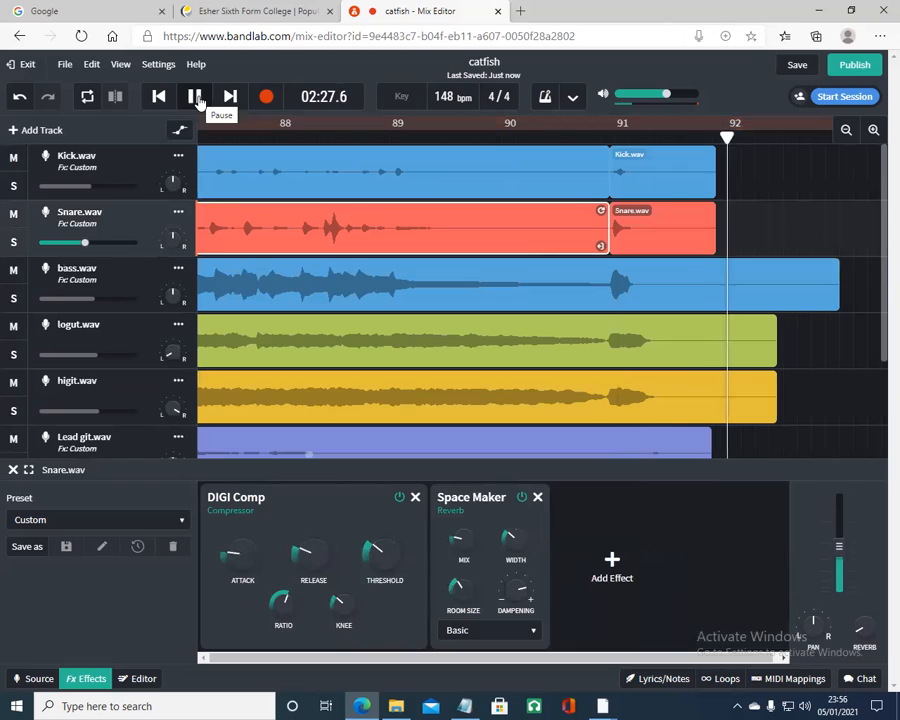
left_click(194, 98)
Step: Trim the silent ends of the bass.wav, logut.wav and higit.wav clips back to around bar 92
left_click(760, 300)
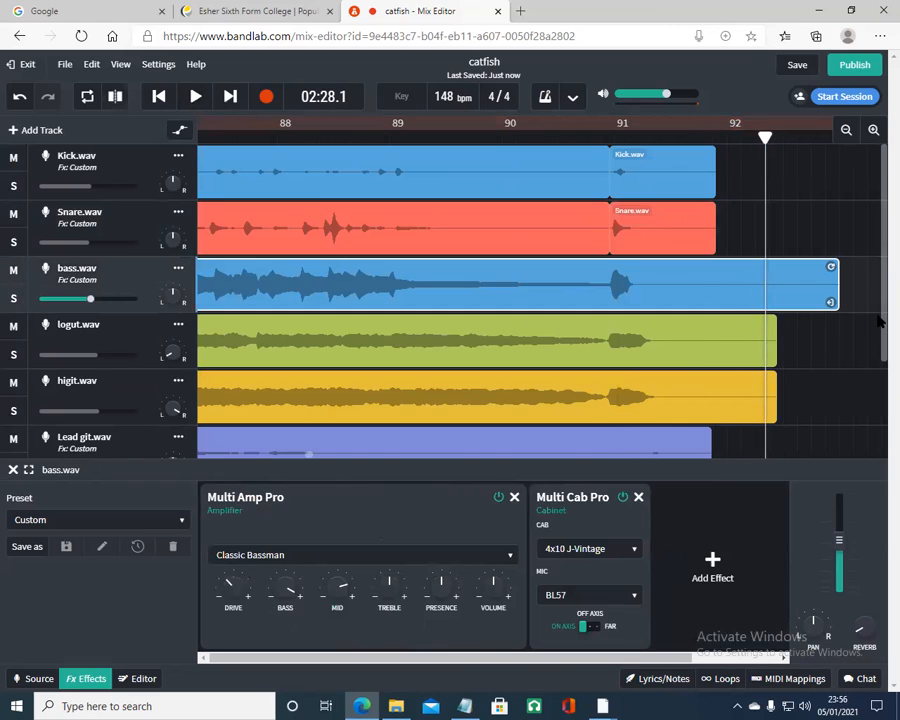
left_click_drag(817, 304, 678, 300)
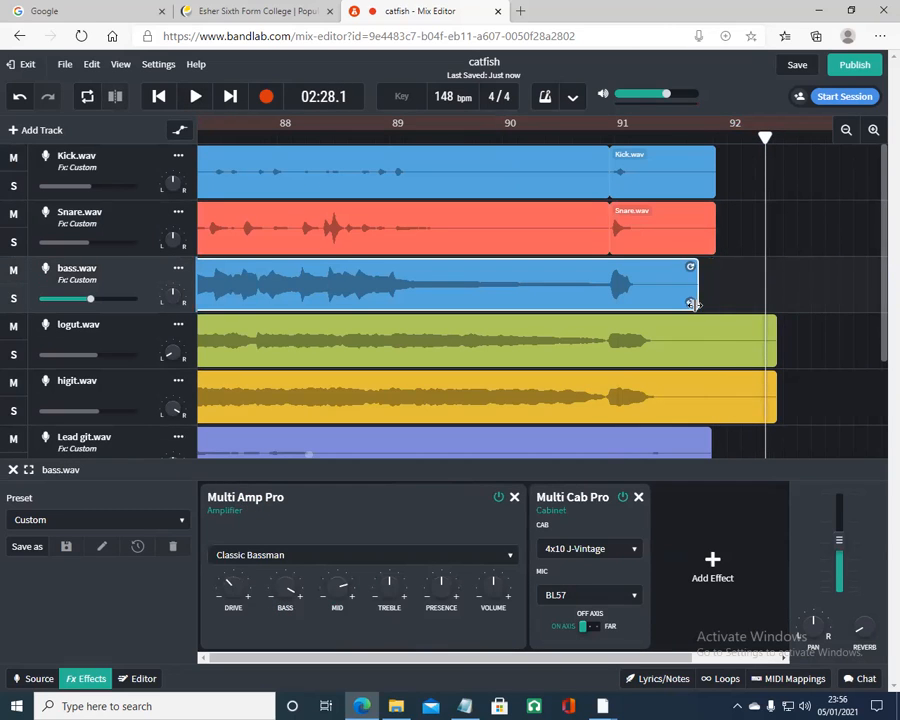
left_click(770, 358)
left_click_drag(770, 358, 730, 358)
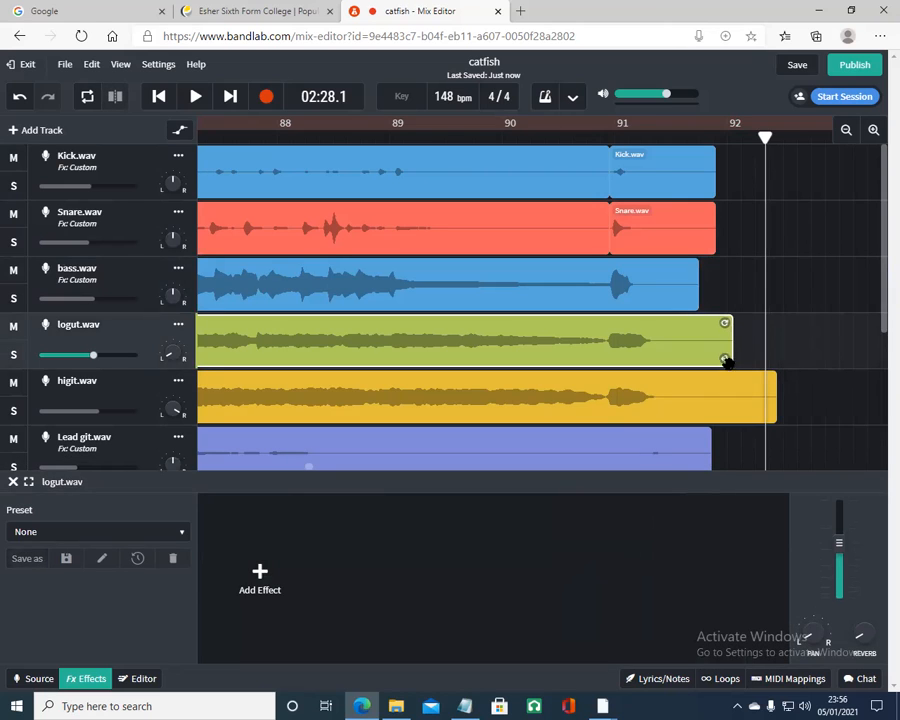
left_click(770, 415)
left_click(769, 414)
left_click(759, 414)
left_click(719, 413)
left_click(727, 413)
left_click_drag(769, 414, 711, 414)
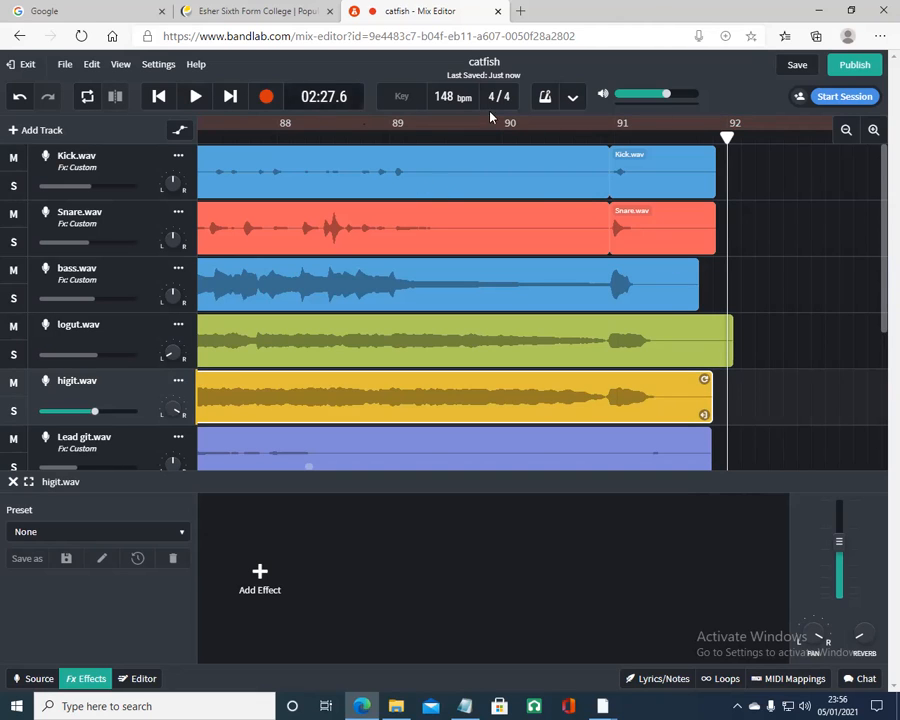
Step: Set the loop region to span the whole song, from bar 1 to the trimmed clip ends
left_click(845, 131)
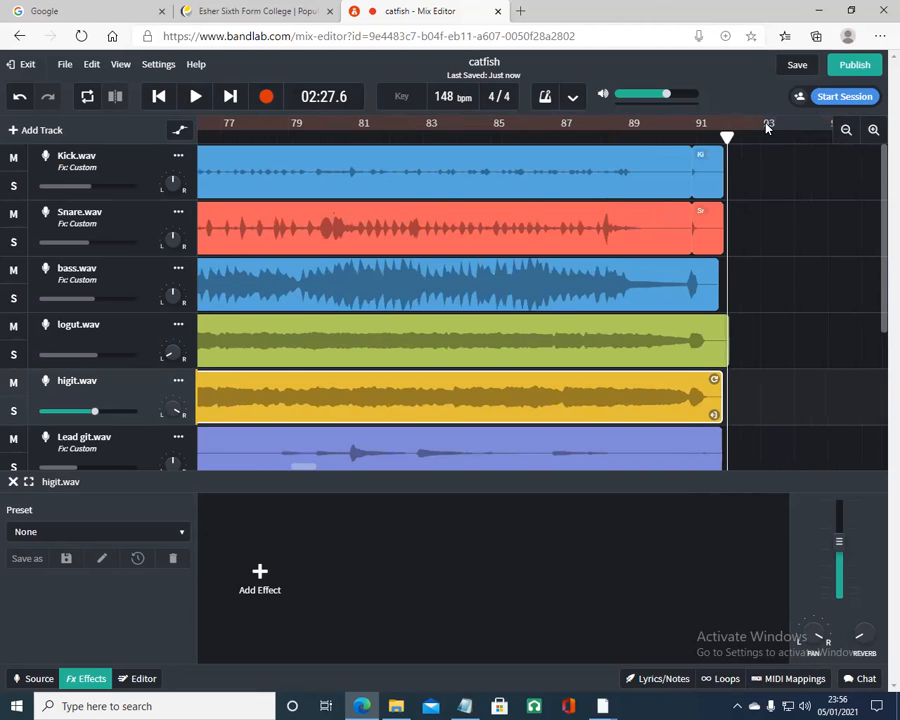
left_click_drag(758, 122, 276, 128)
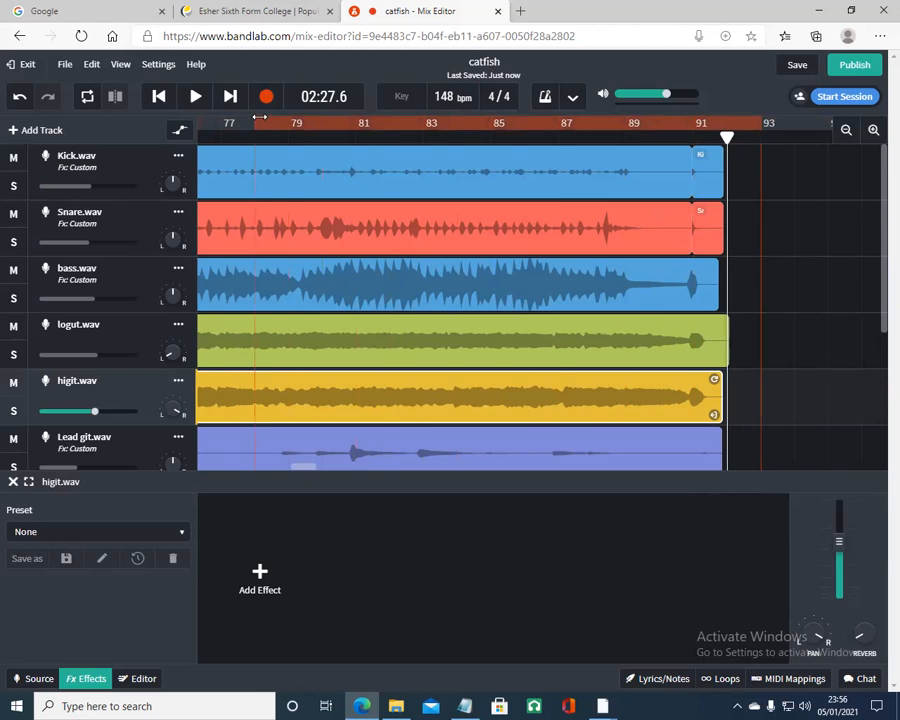
left_click(845, 131)
left_click(845, 131)
left_click_drag(643, 123, 205, 125)
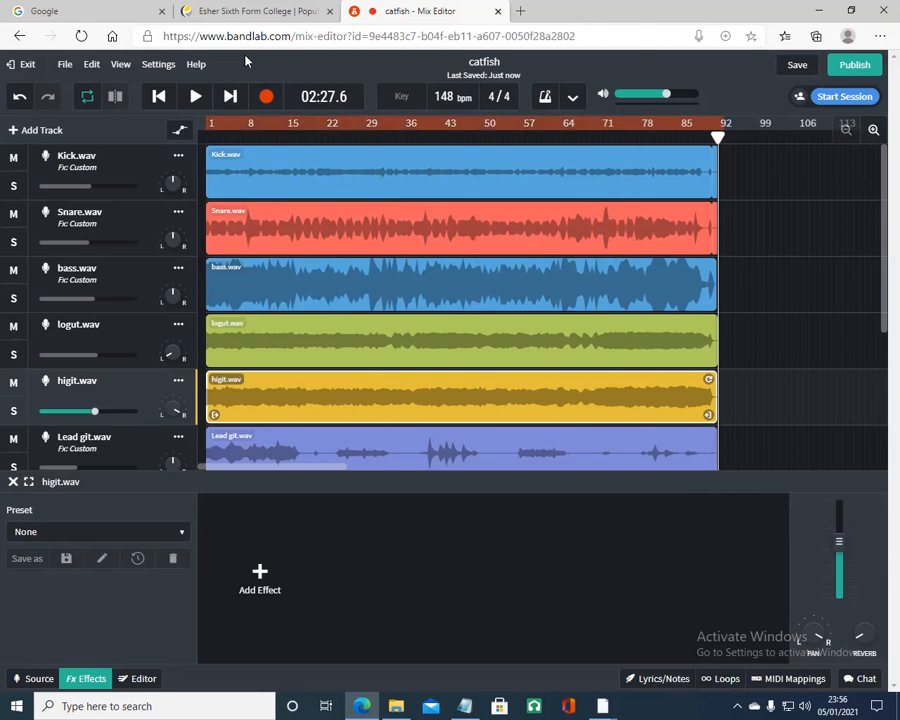
Step: Save the project and download its mixdown as a High Quality MP3 (192kbps, 44.1kHz)
left_click(816, 66)
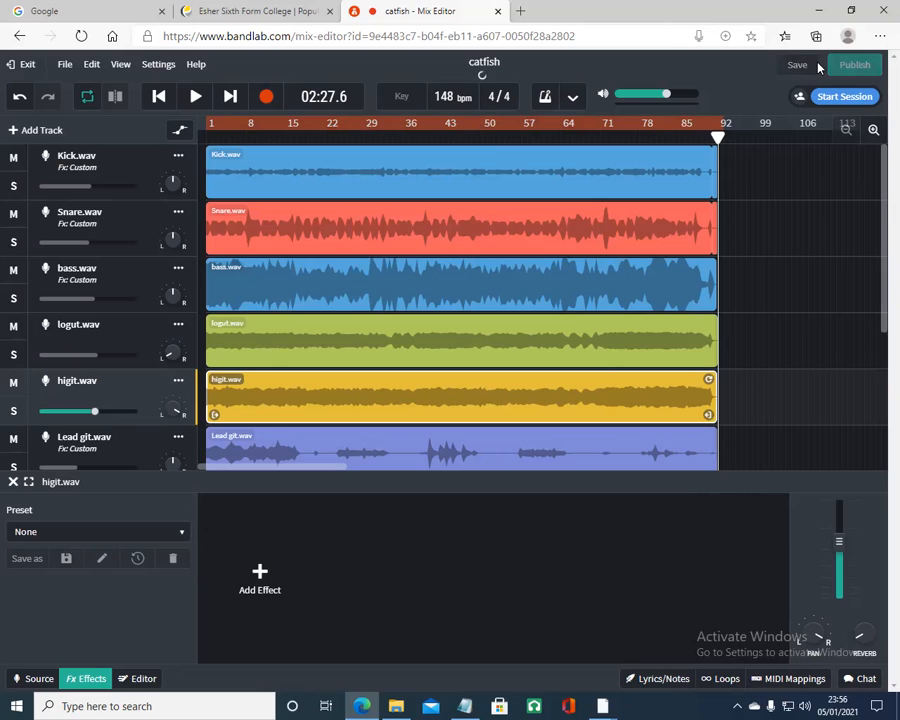
left_click(62, 65)
mouse_move(136, 93)
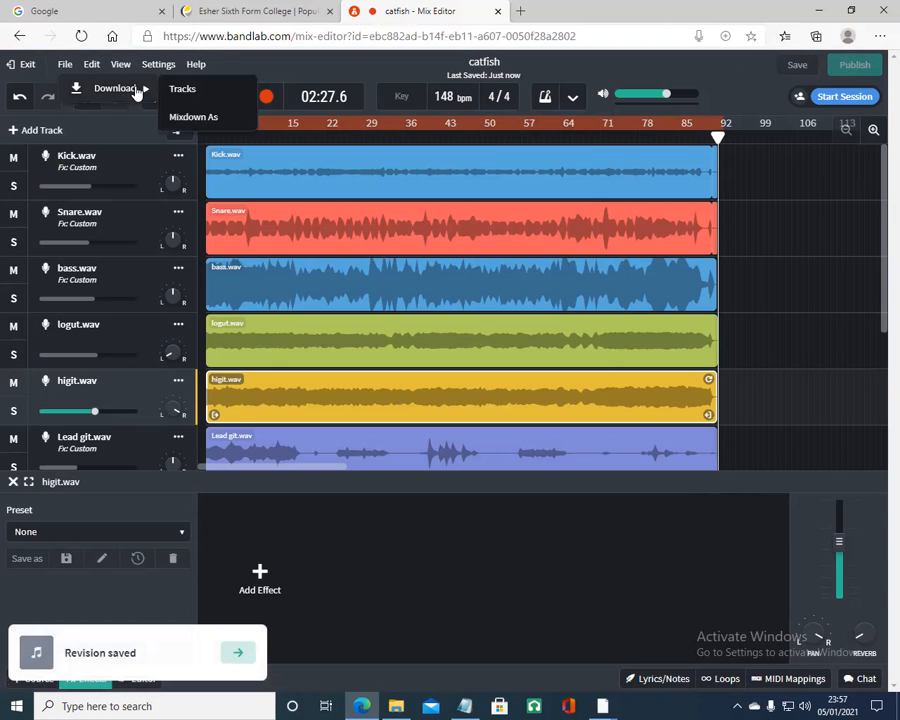
left_click(222, 118)
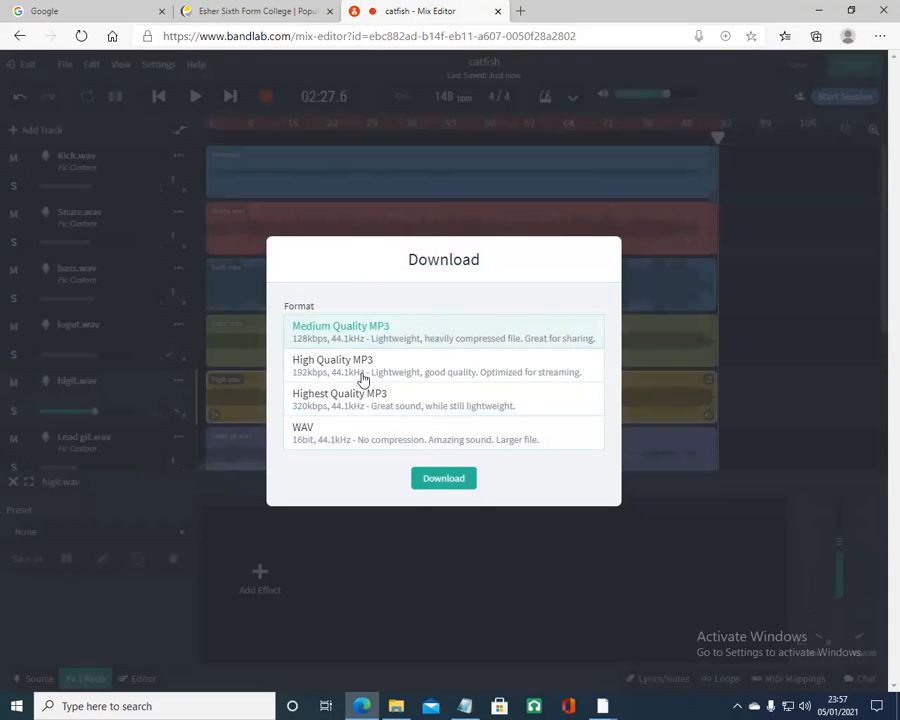
left_click(358, 377)
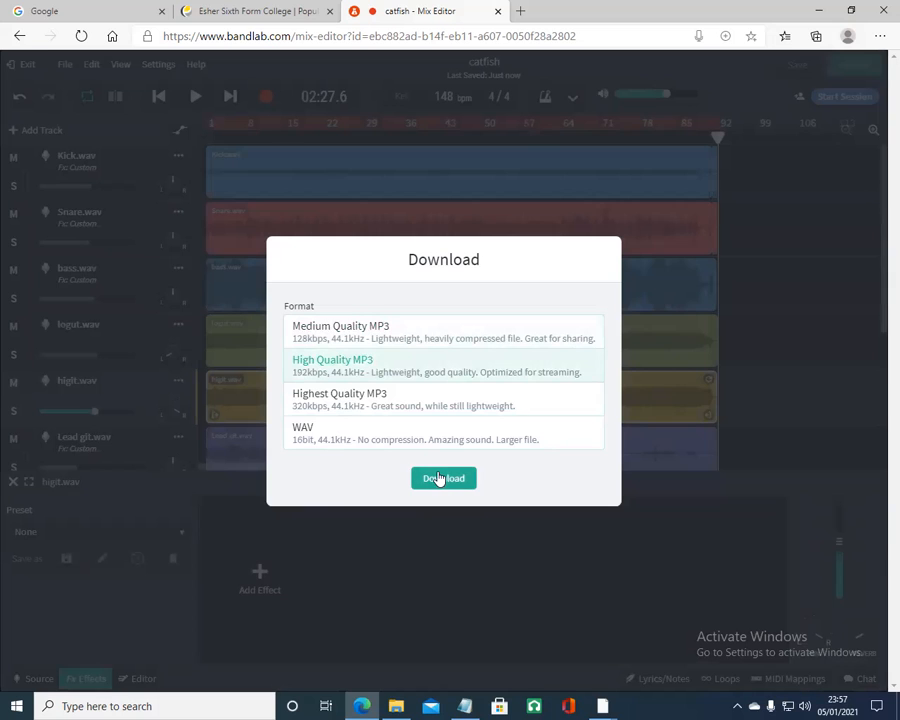
left_click(444, 479)
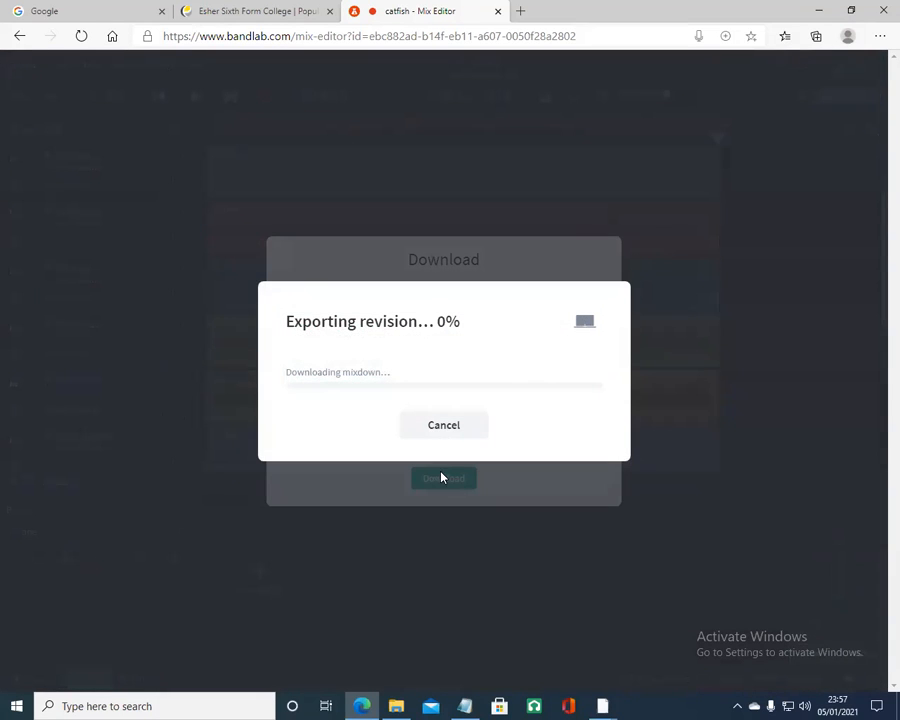